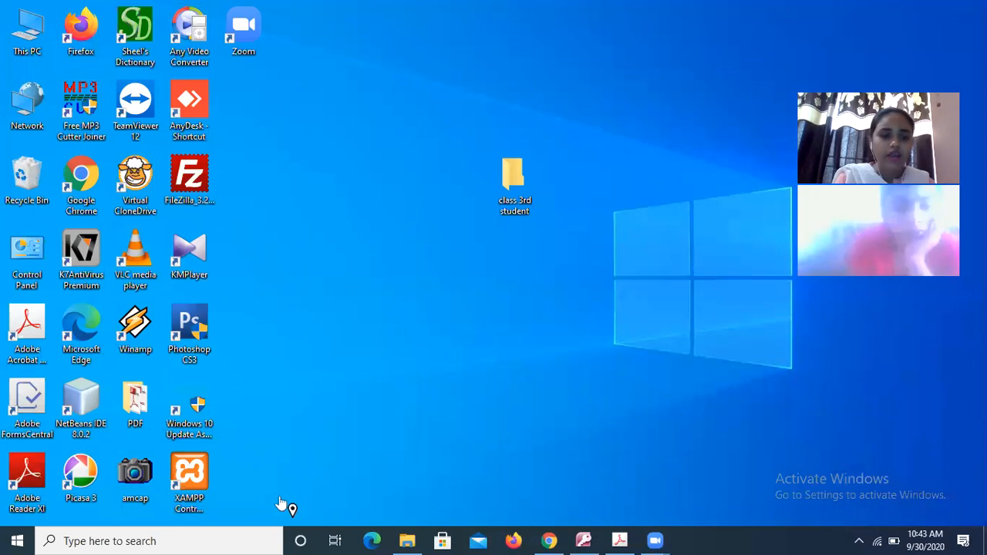
Find Microsoft Office Access 2007 through Windows search and launch it.
click(176, 540)
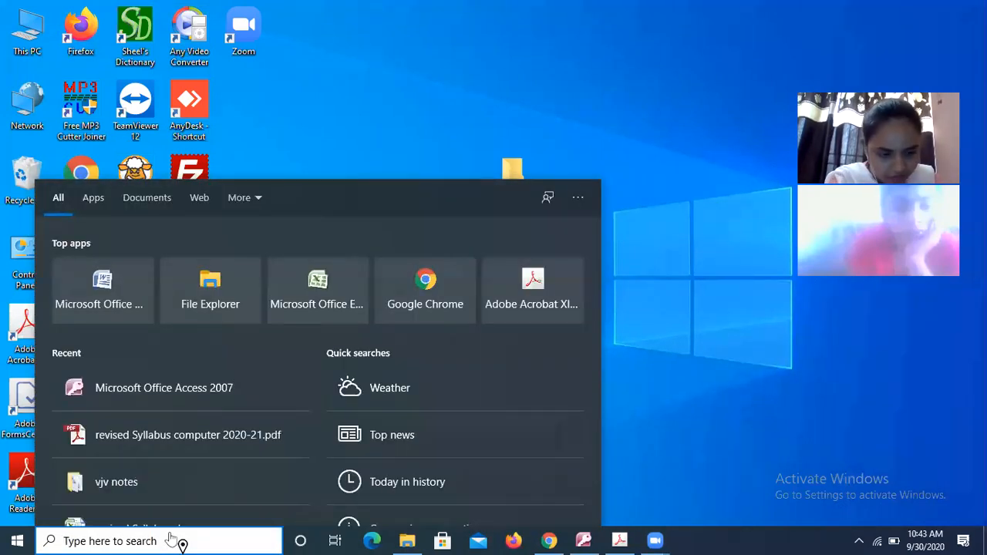
text(Acc)
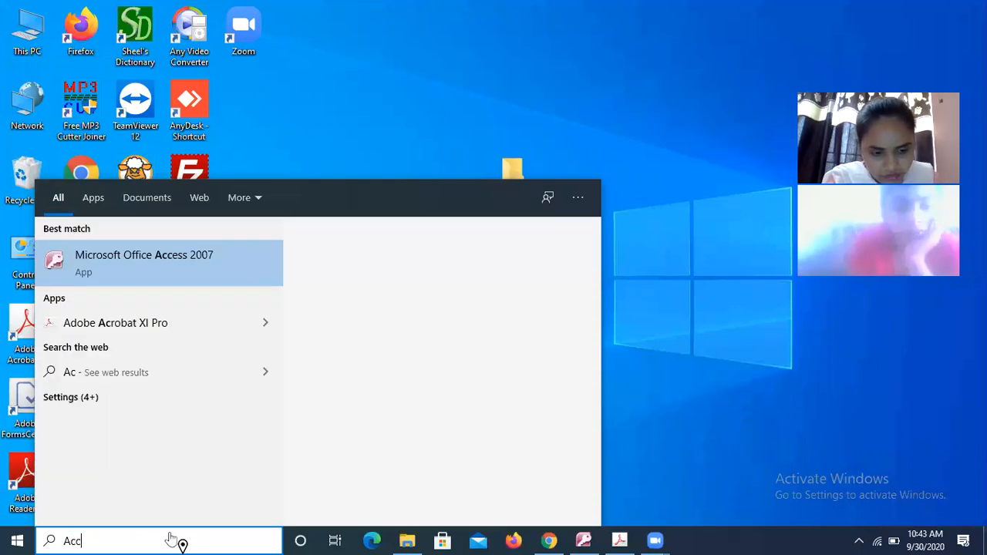
text(ess)
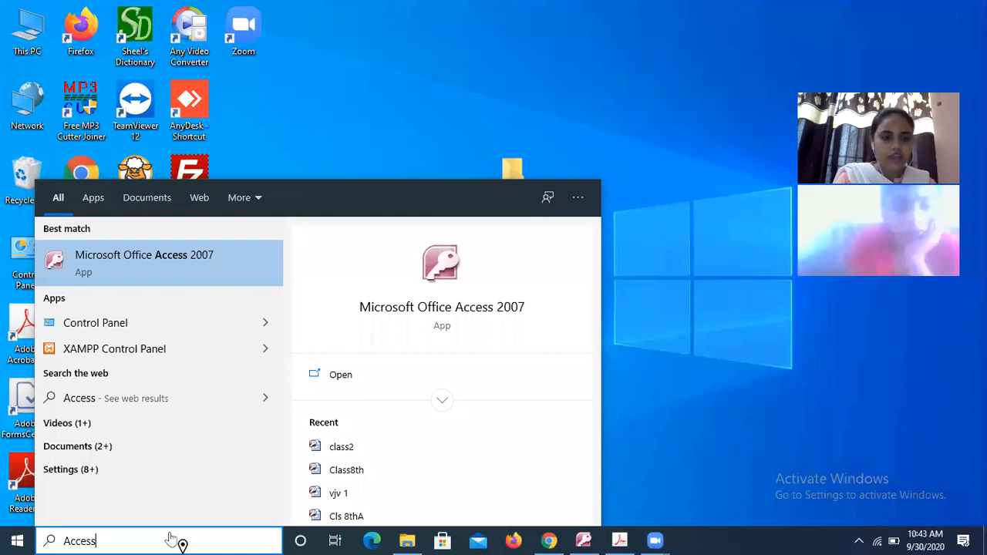
click(124, 262)
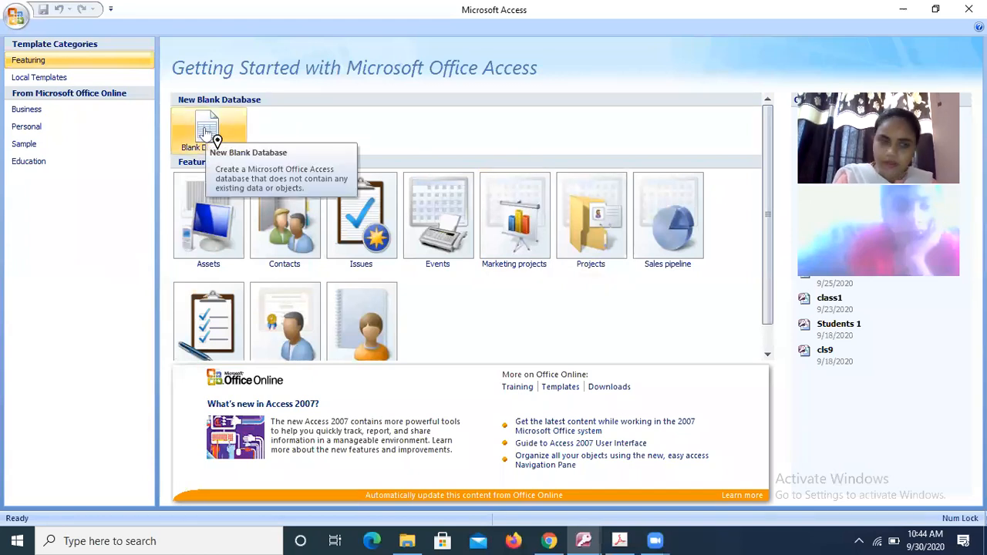
Create a blank database with the file name 'Class8th A' in place of Database1.
click(217, 142)
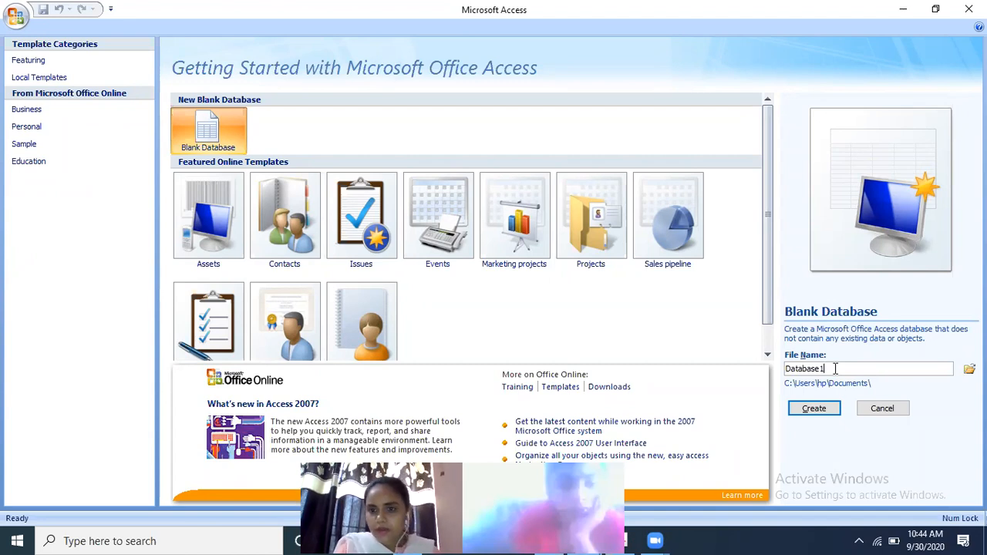
key(BackSpace)
key(BackSpace)
key(BackSpace)
key(BackSpace)
key(BackSpace)
key(BackSpace)
key(BackSpace)
key(BackSpace)
key(BackSpace)
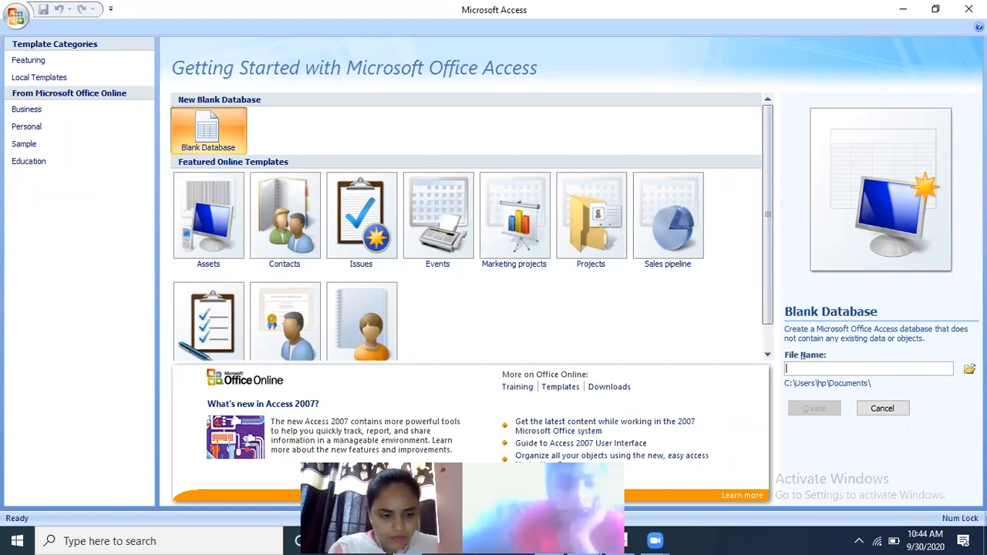
text(Class8th A)
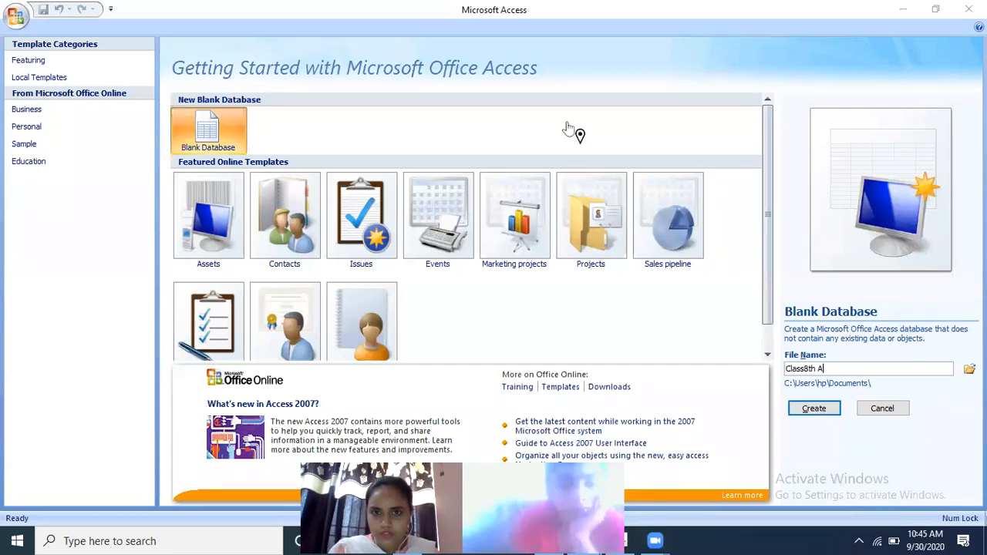
click(809, 408)
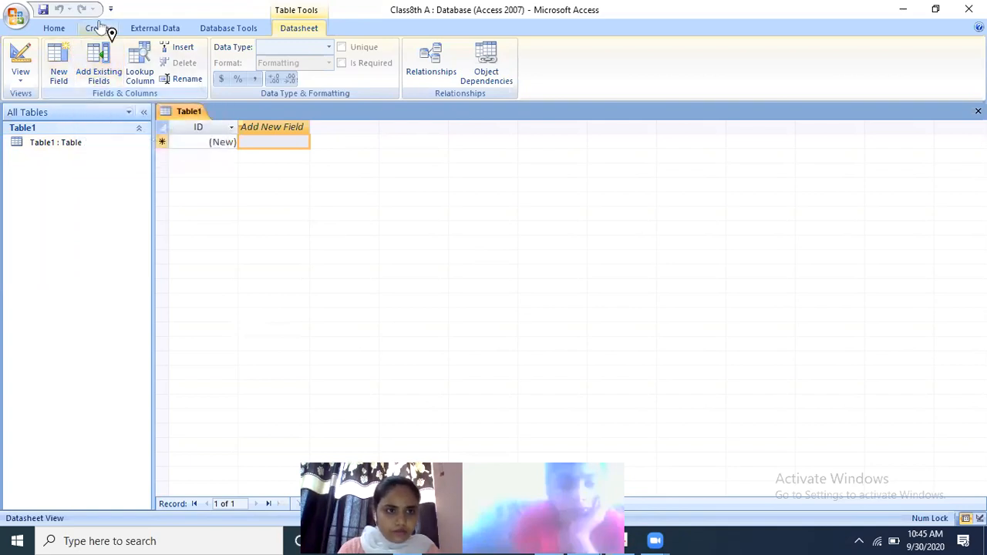
Switch Table1 to Design View, saving it under the name 'Student'.
click(100, 29)
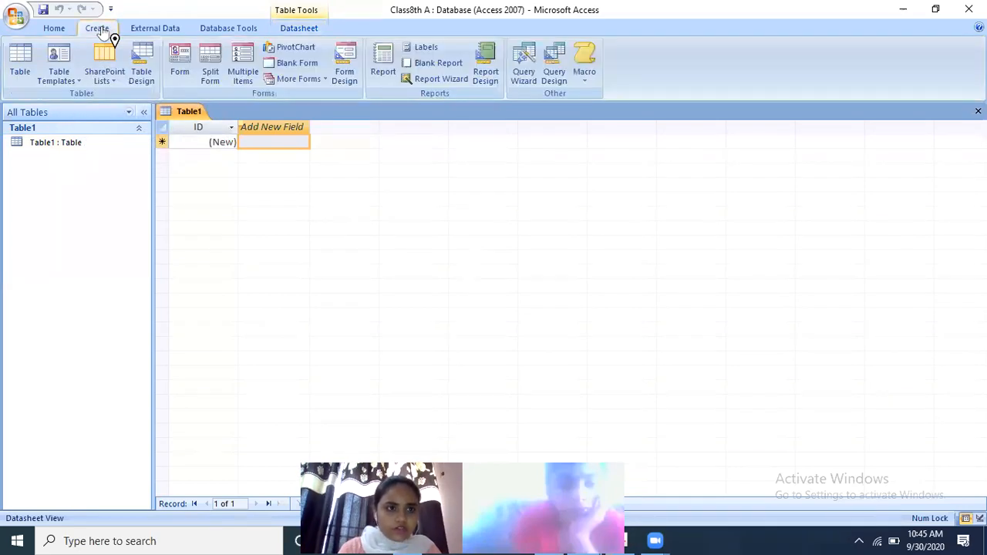
click(307, 31)
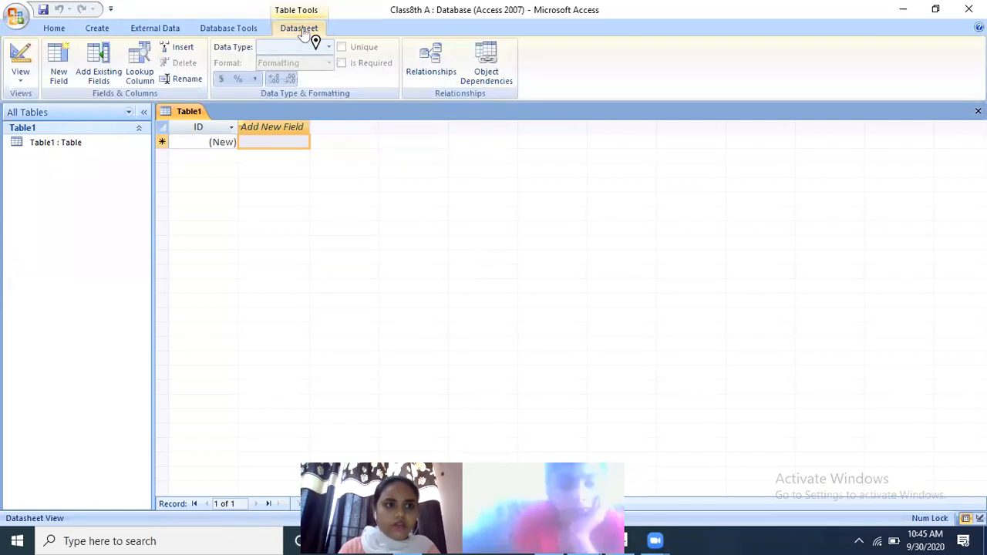
click(20, 77)
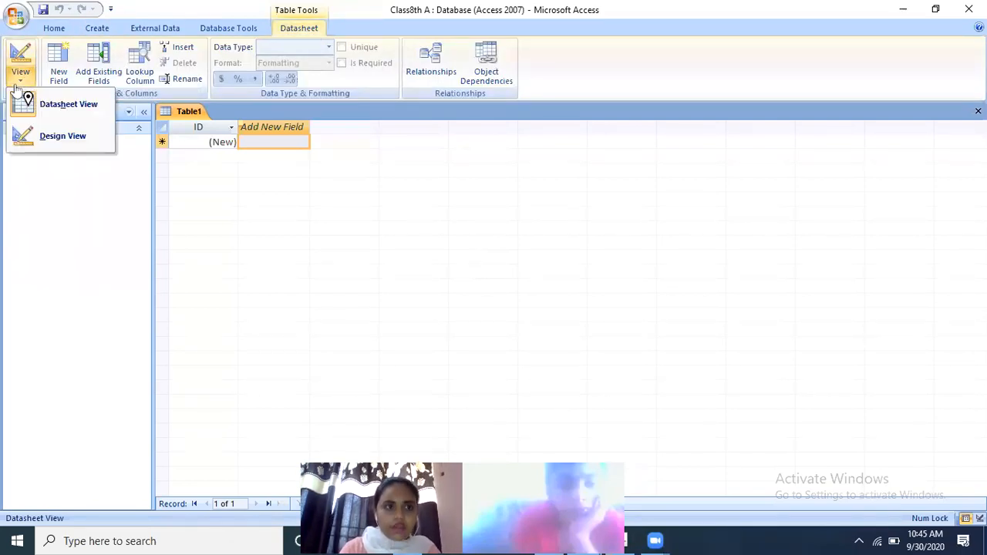
click(53, 138)
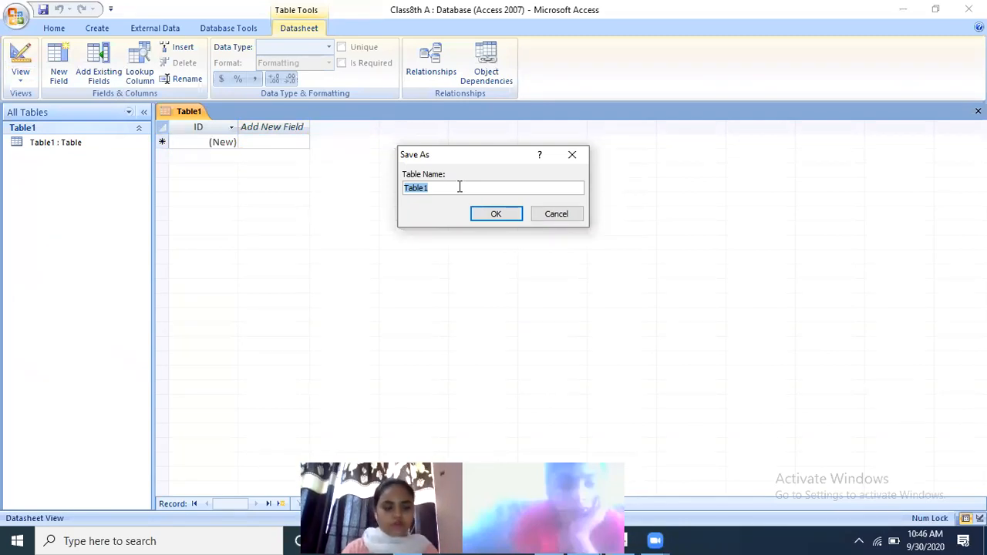
text(S)
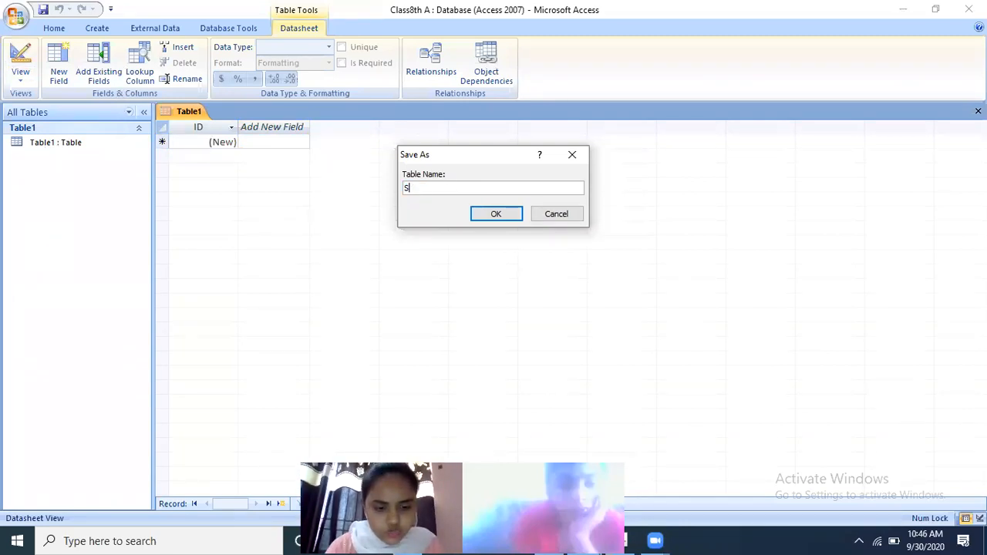
text(tudent)
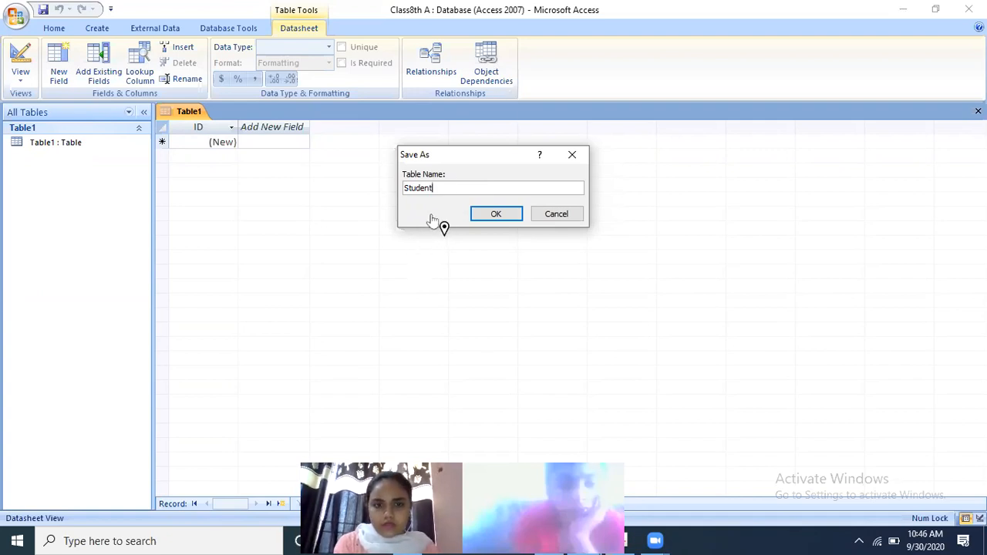
click(496, 217)
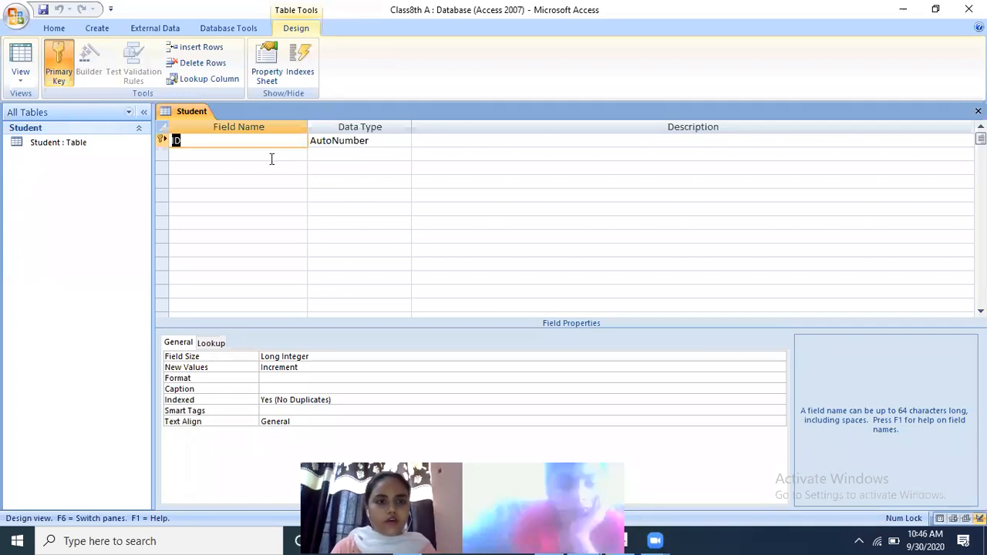
Add a Roll_No field with the Number data type below ID.
click(270, 157)
text(Roll)
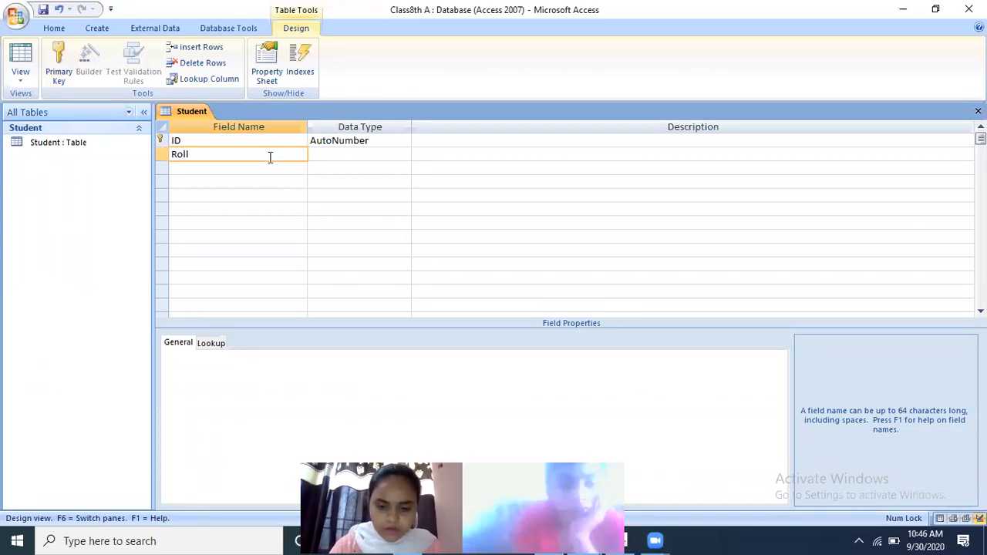
text(_No)
click(330, 154)
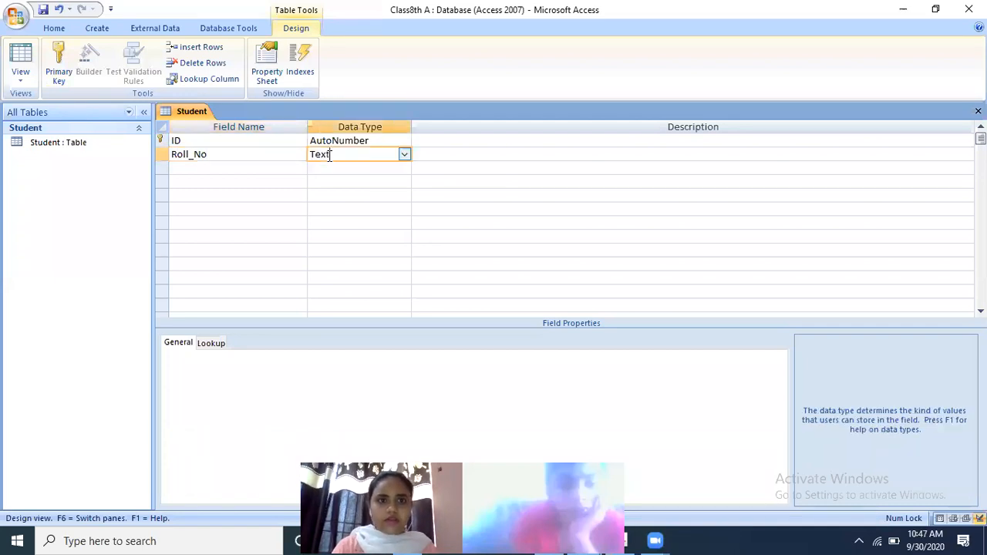
click(405, 155)
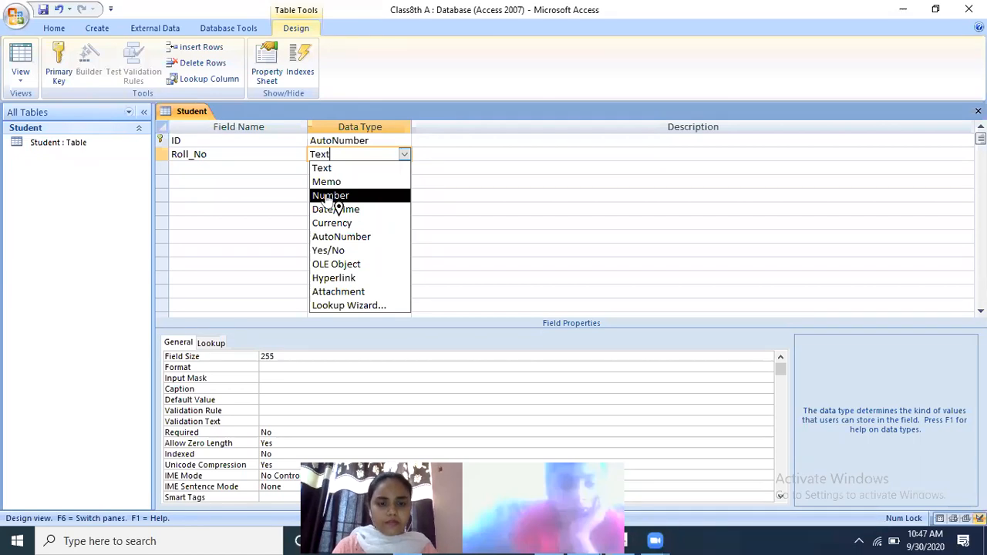
click(327, 196)
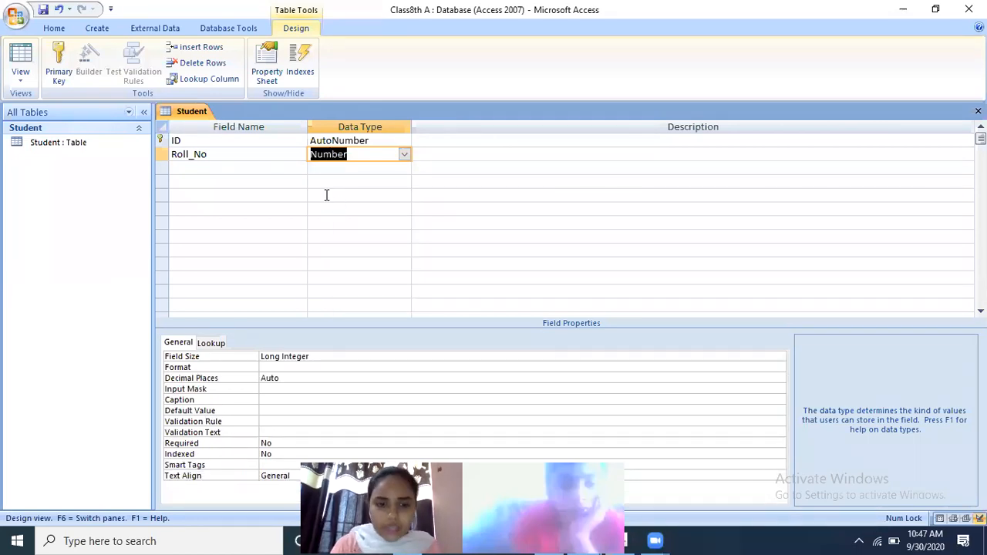
click(205, 168)
Add S_Name and F_Name fields, keeping the Text data type.
text(S_Nam)
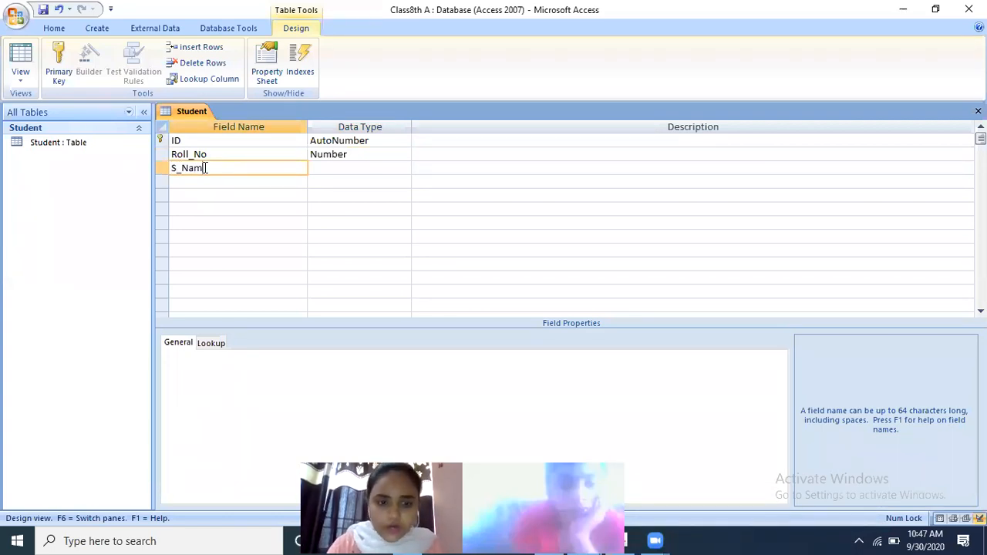
text(e)
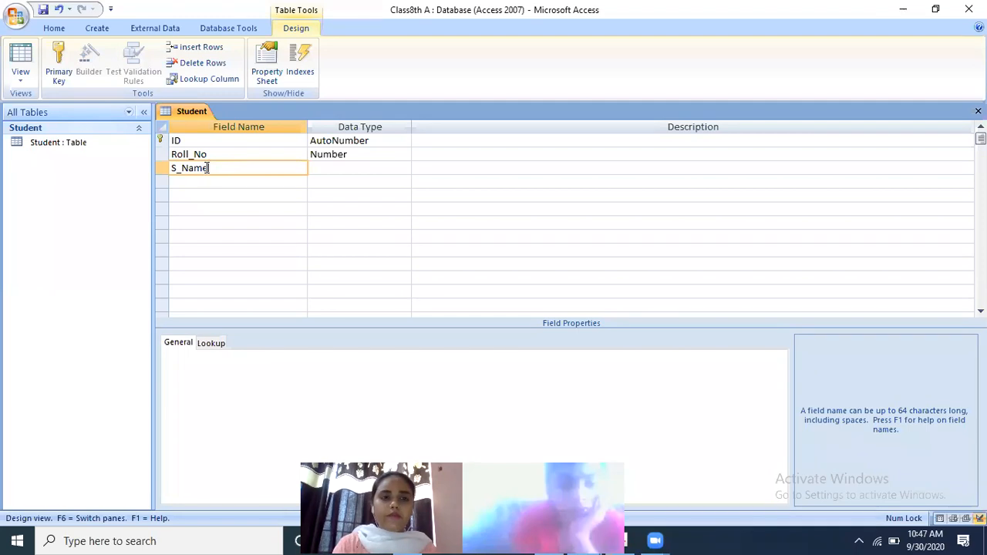
click(334, 168)
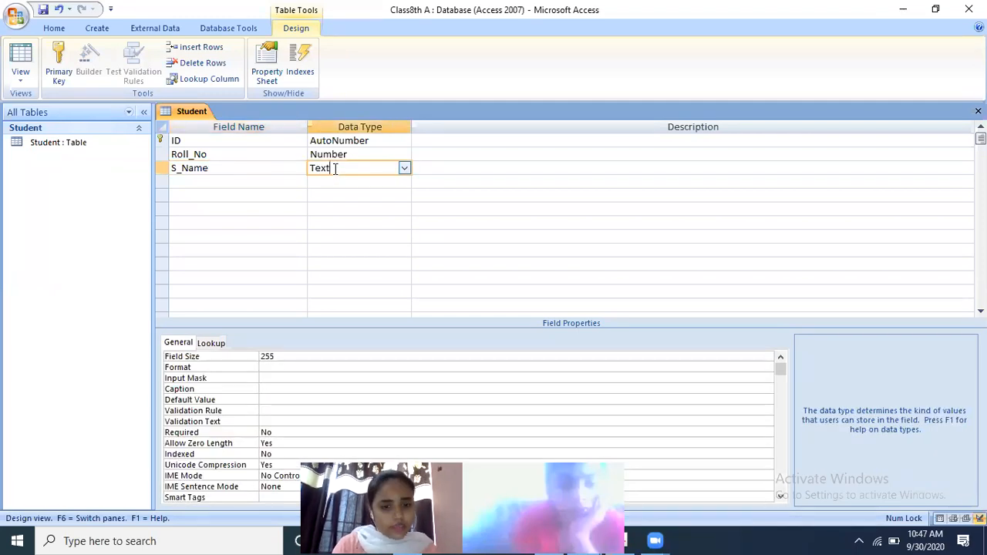
click(263, 183)
text(F)
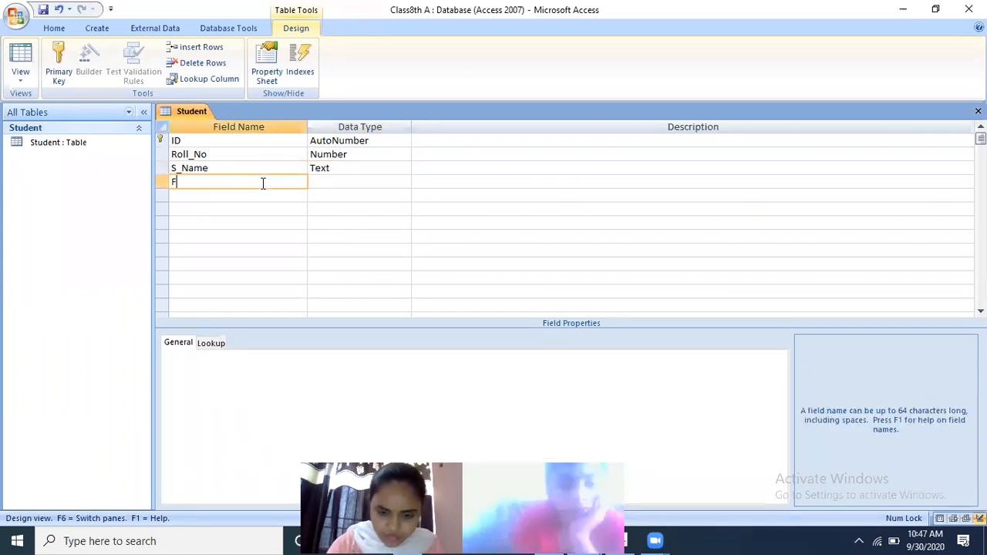
text(_Name)
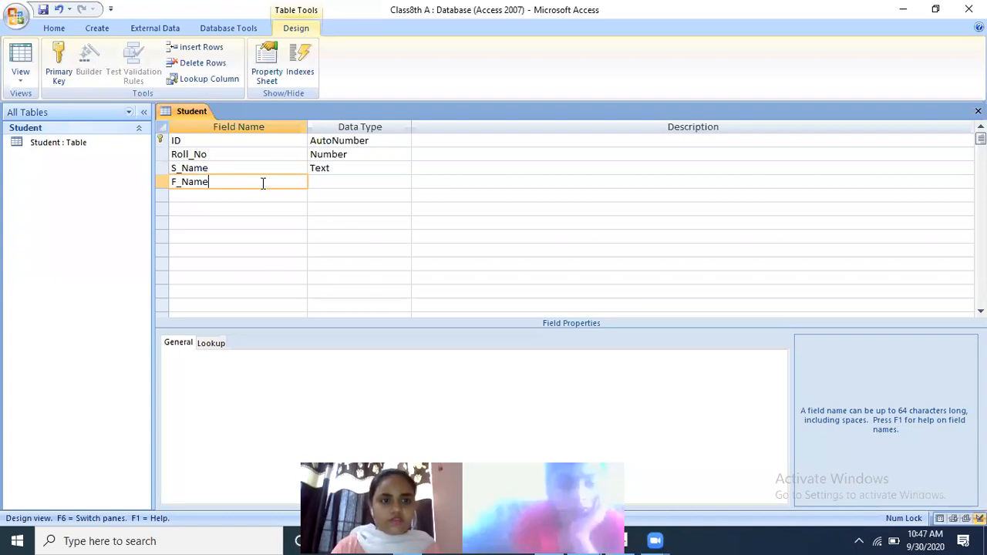
click(333, 184)
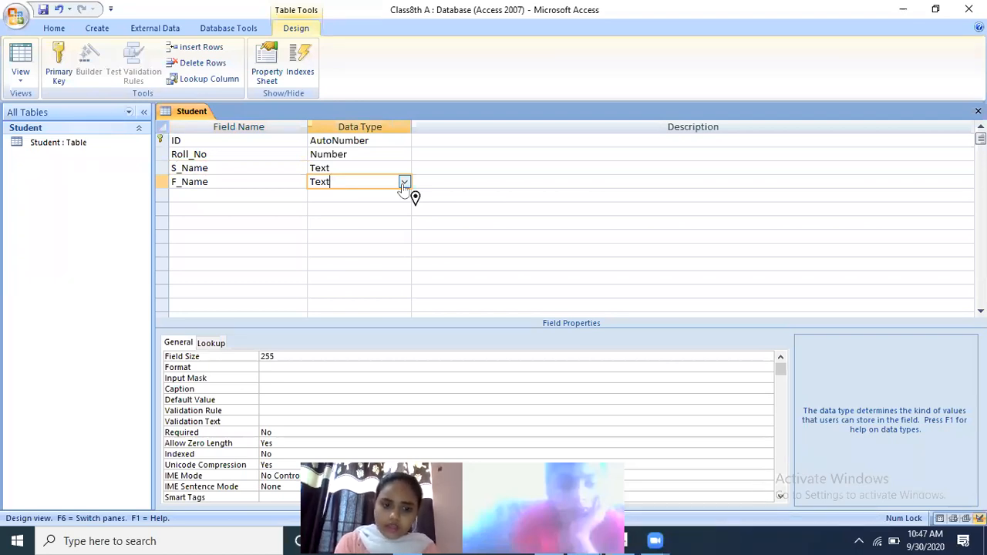
Add a Class field with the Number data type.
click(230, 199)
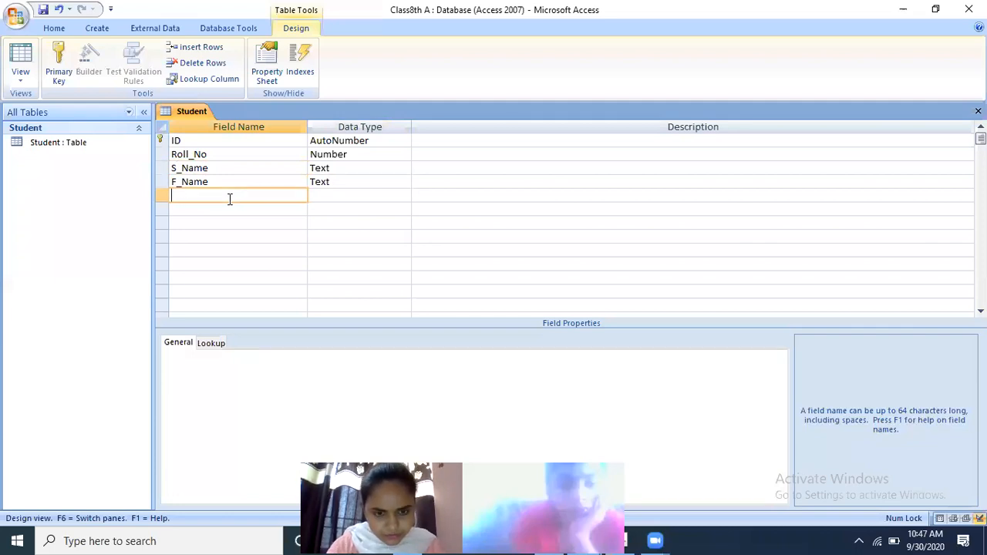
text(Class)
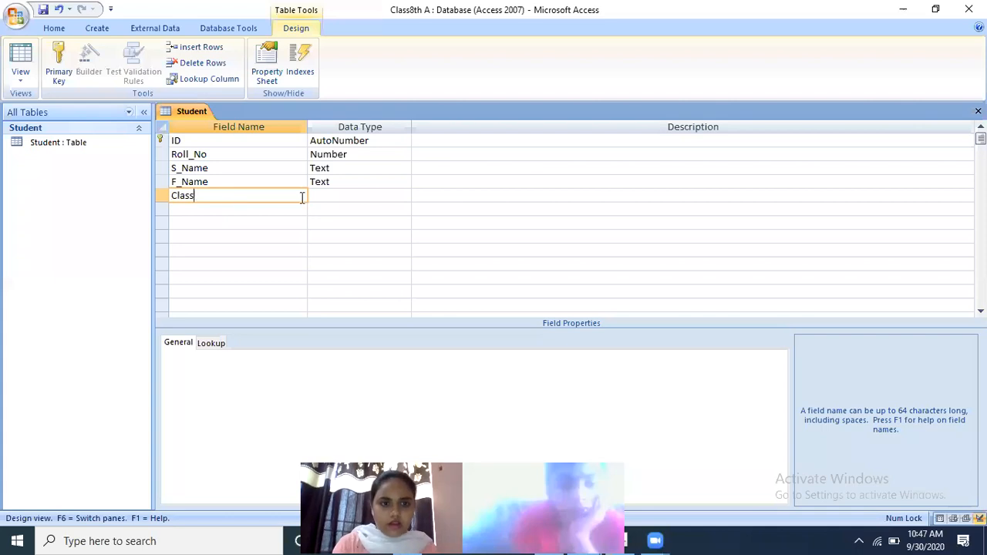
click(340, 195)
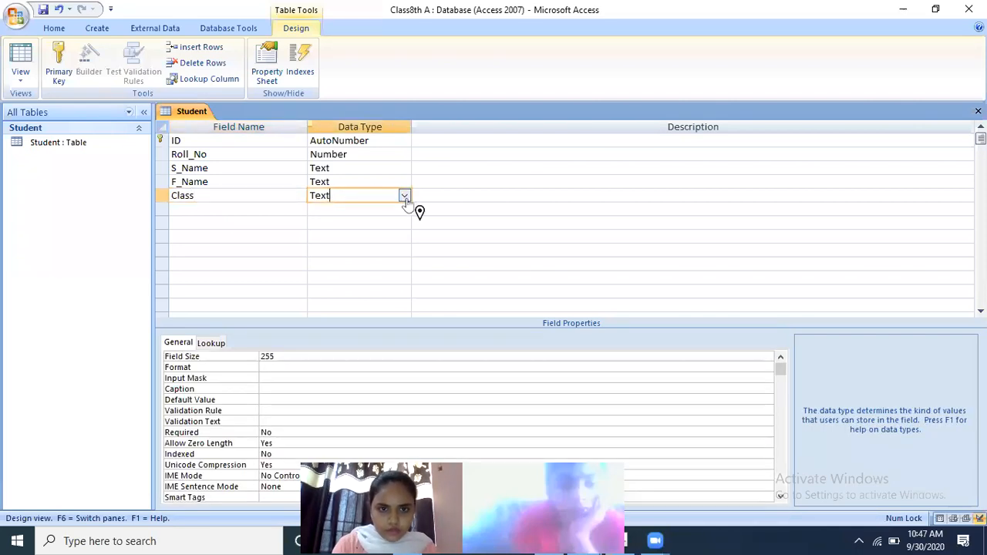
click(404, 196)
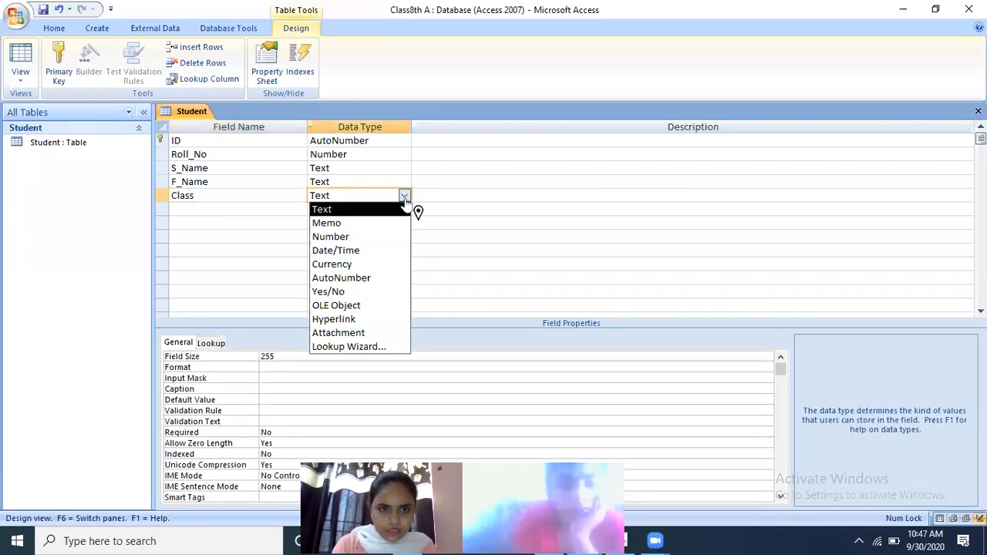
click(343, 239)
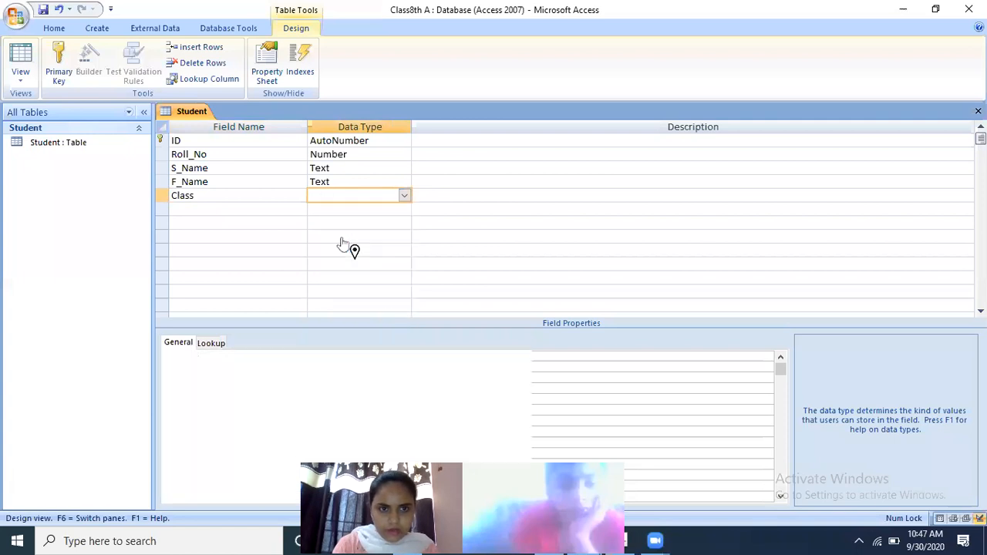
Add House_Name and Address as Text fields, then name the next field Phone_No.
click(211, 211)
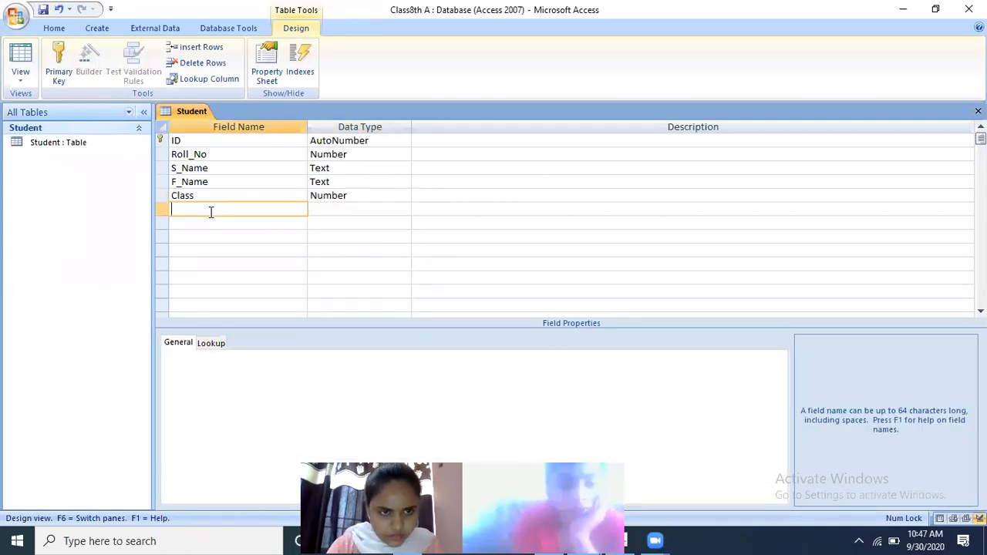
text(House)
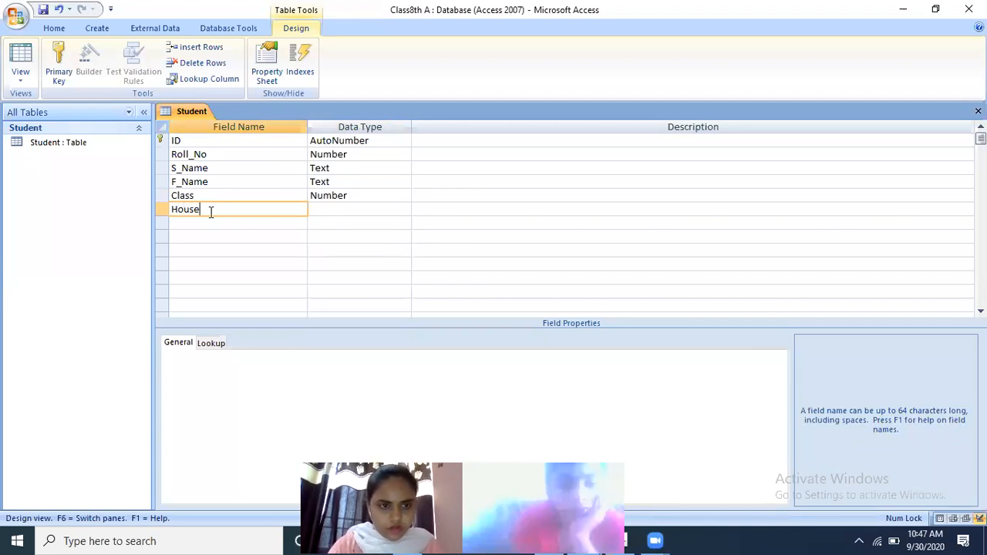
text(_Name)
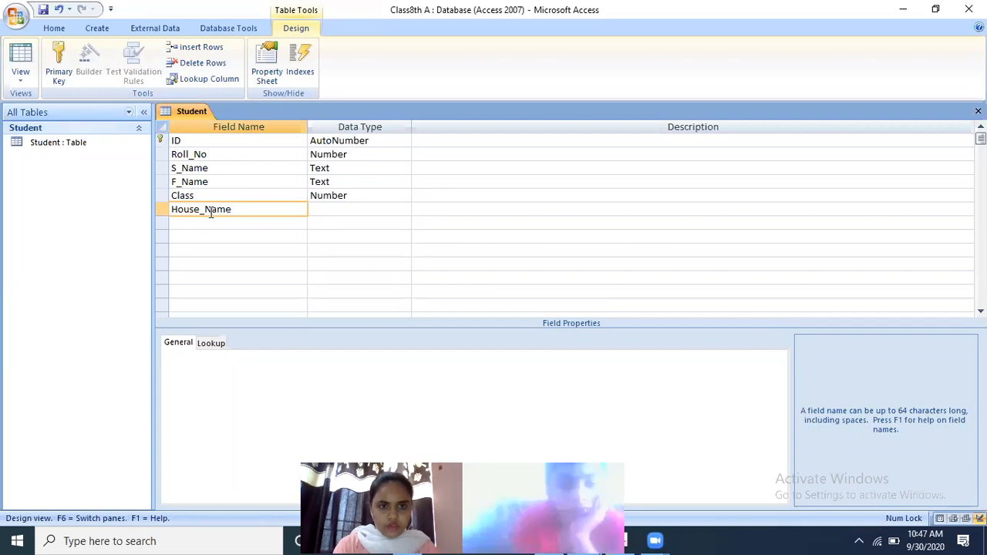
click(351, 209)
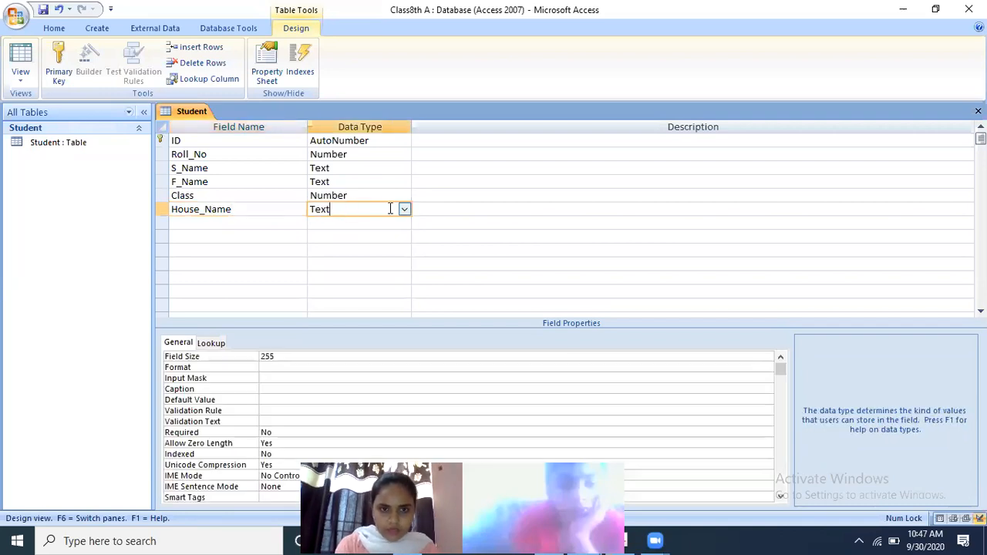
click(212, 225)
text(Address)
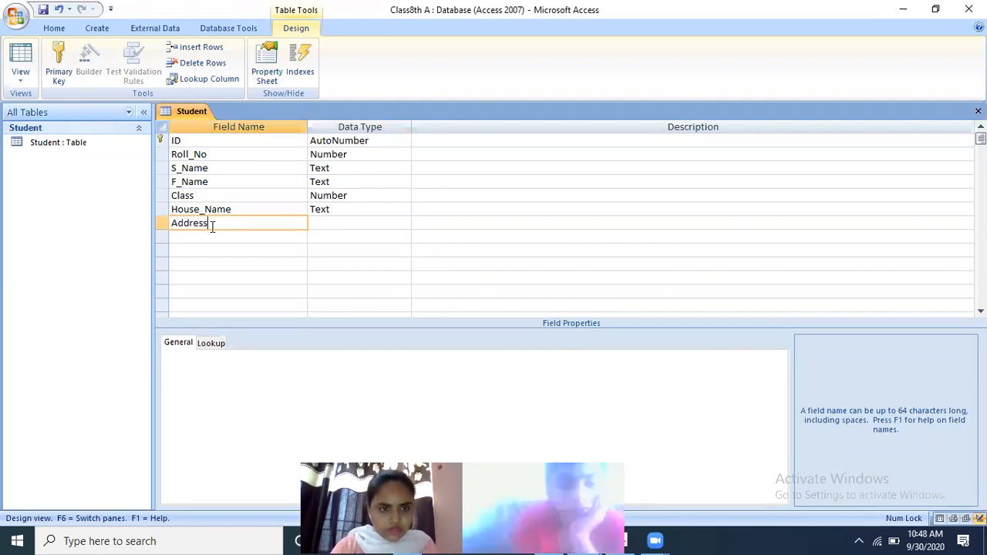
click(319, 223)
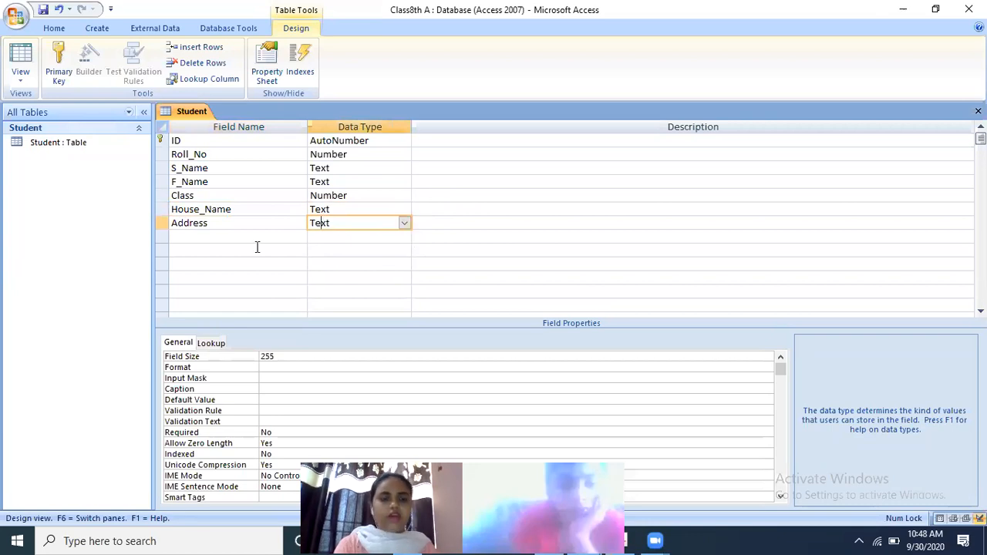
click(230, 239)
text(P)
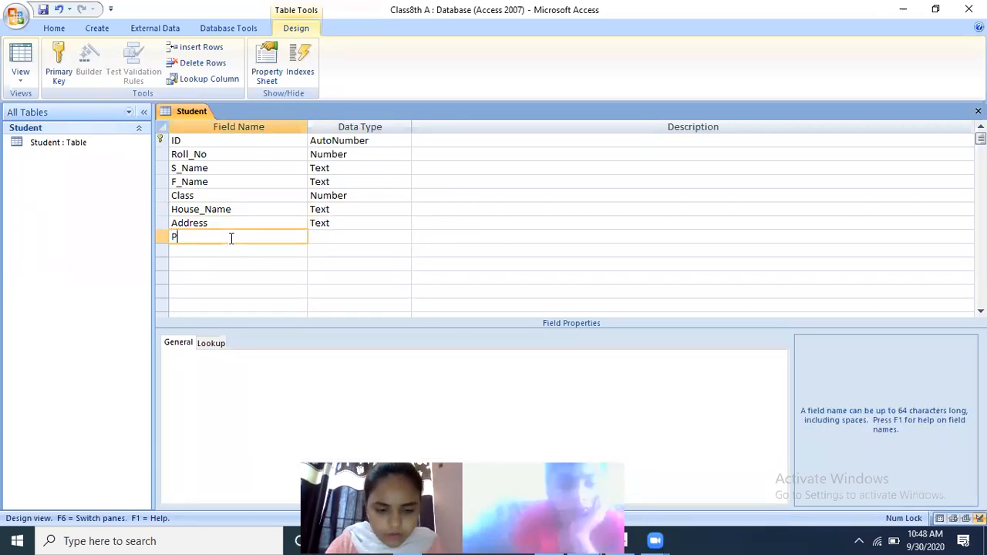
text(hone Nu)
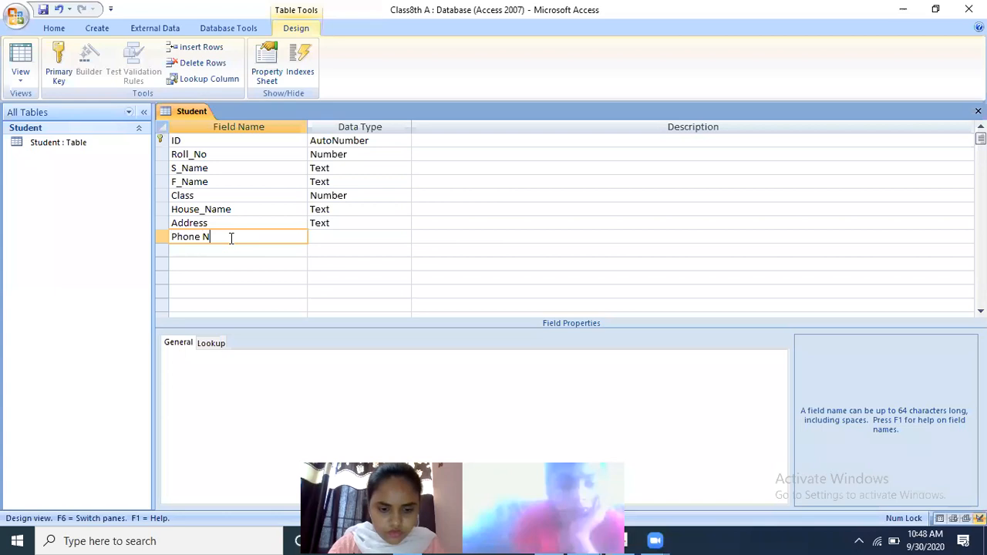
key(BackSpace)
key(BackSpace)
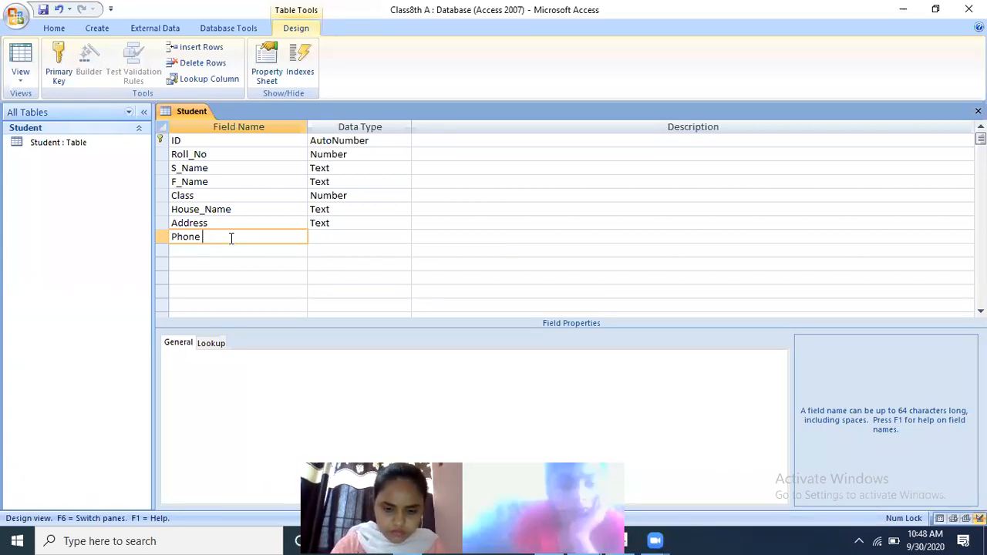
text(_No)
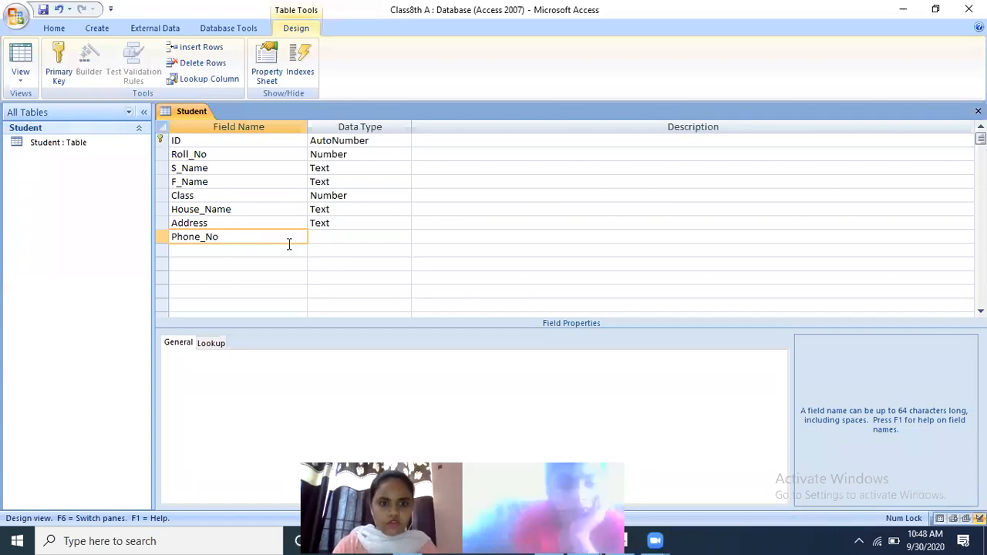
click(337, 236)
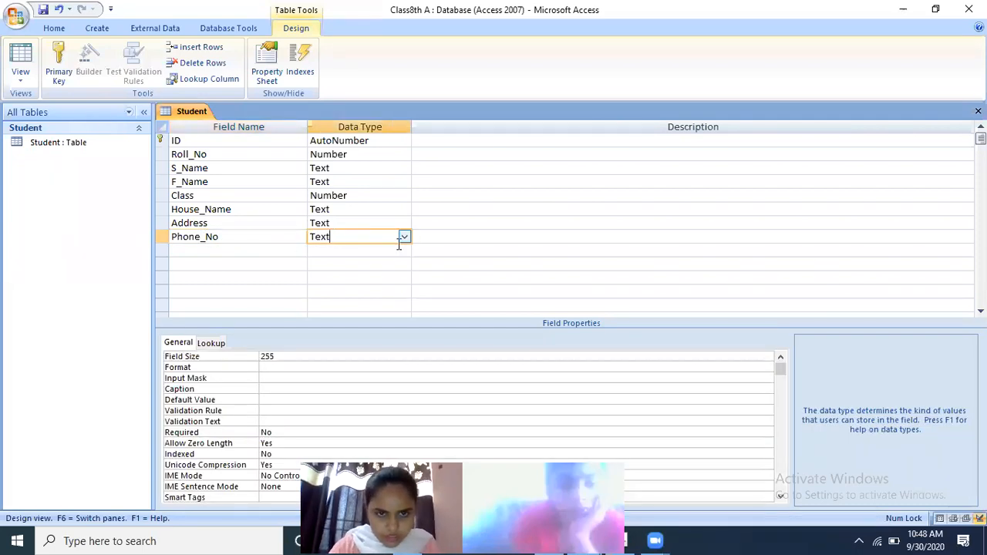
Set the Phone_No field's data type to Number and leave its row.
click(404, 240)
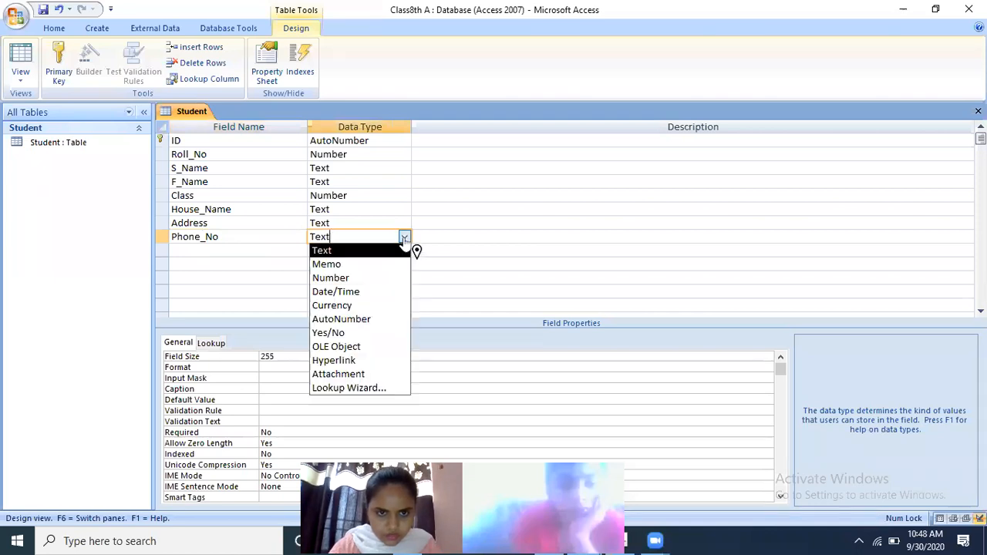
click(338, 277)
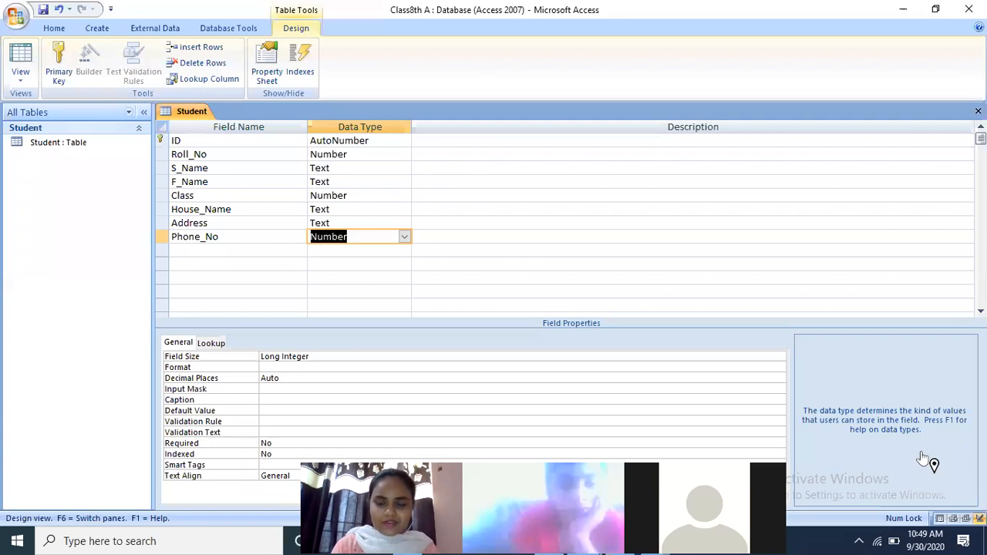
click(226, 250)
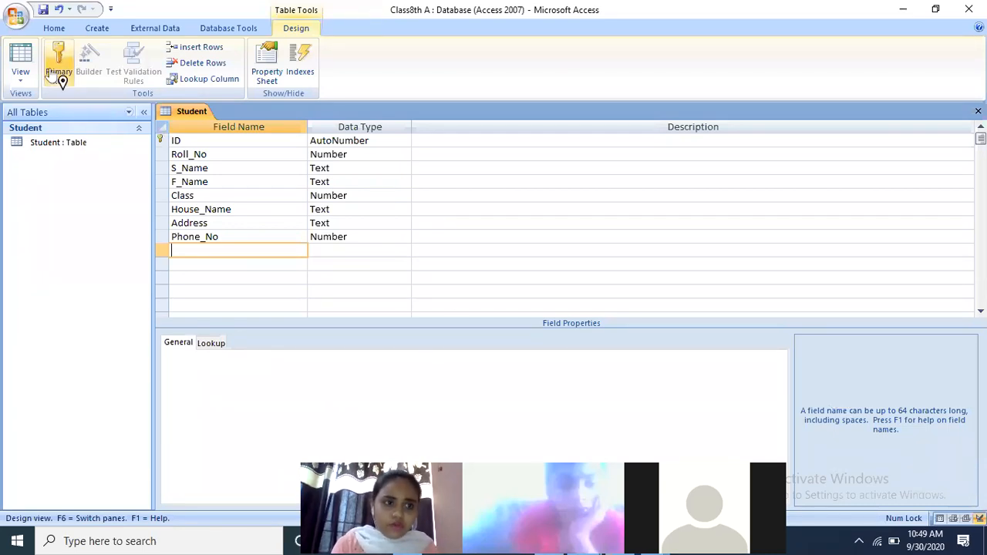
Save the Student table design and switch it to Datasheet View.
click(21, 75)
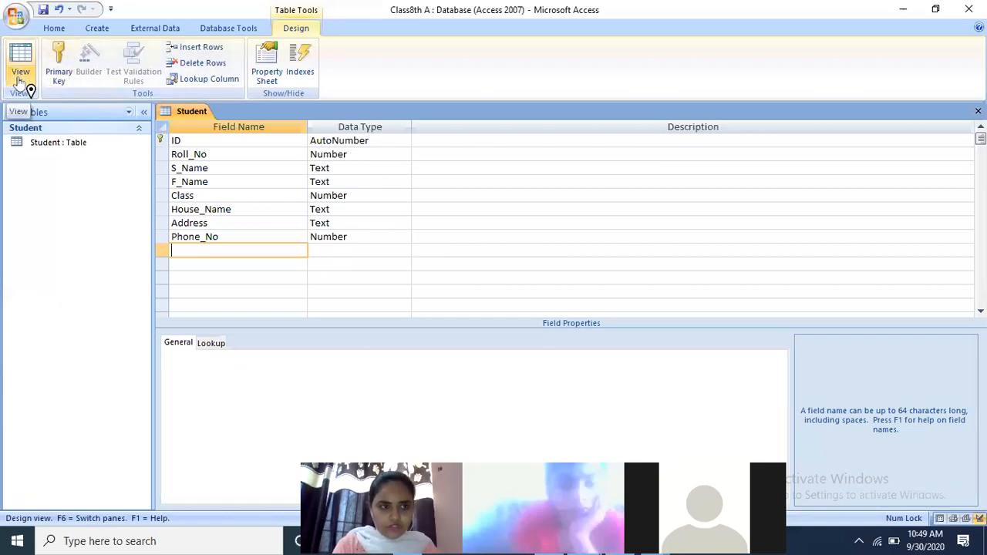
click(21, 82)
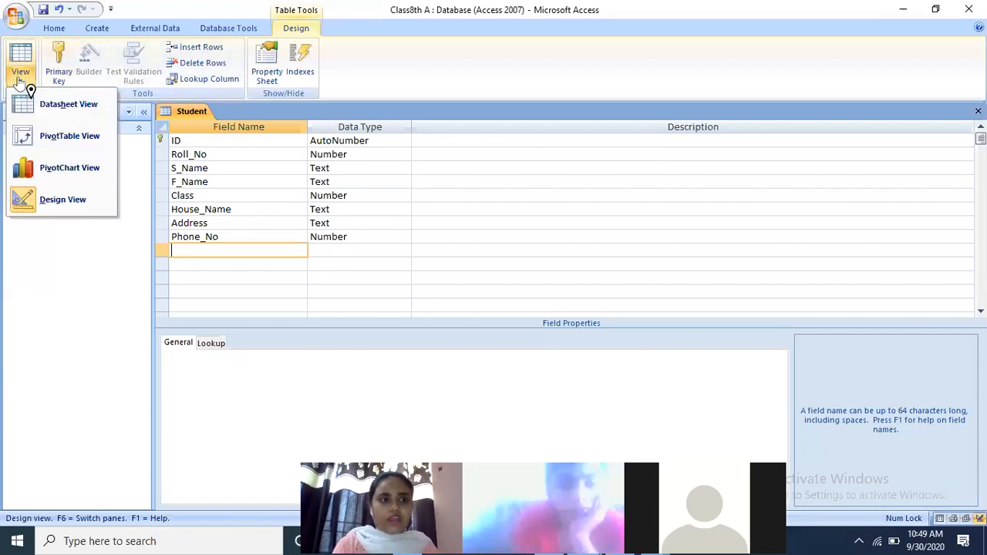
click(61, 111)
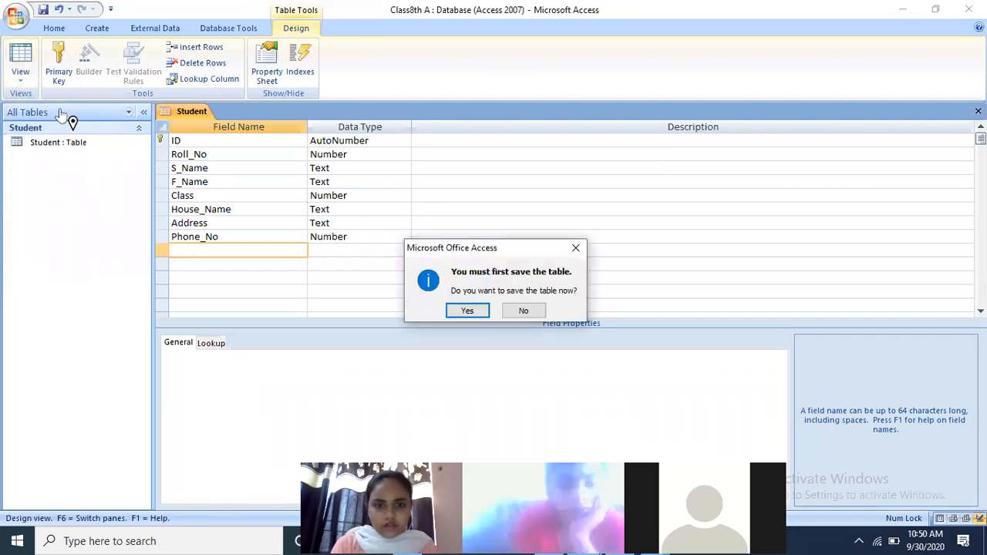
click(467, 311)
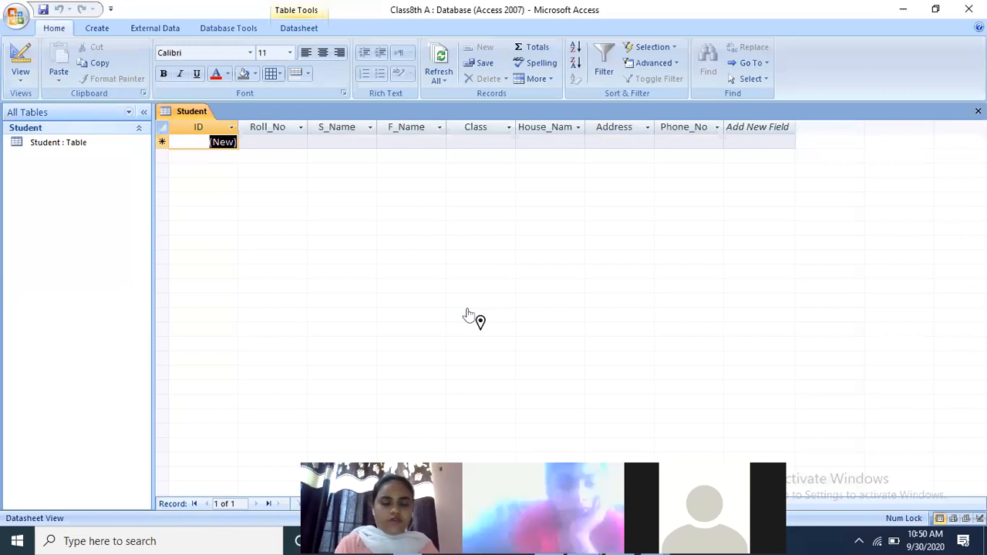
Enter Roll_No 101 with the student's name and father's name in record 1.
click(267, 142)
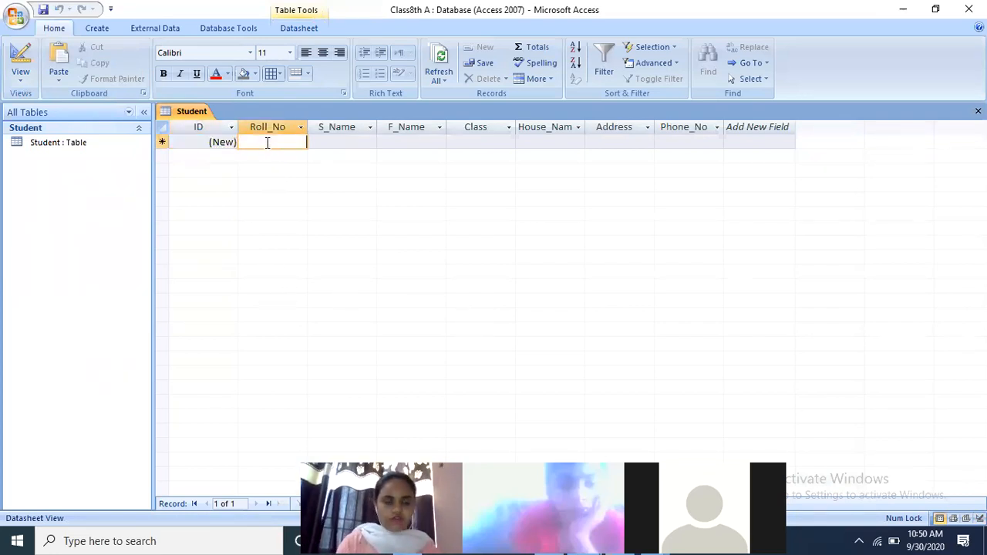
text(1)
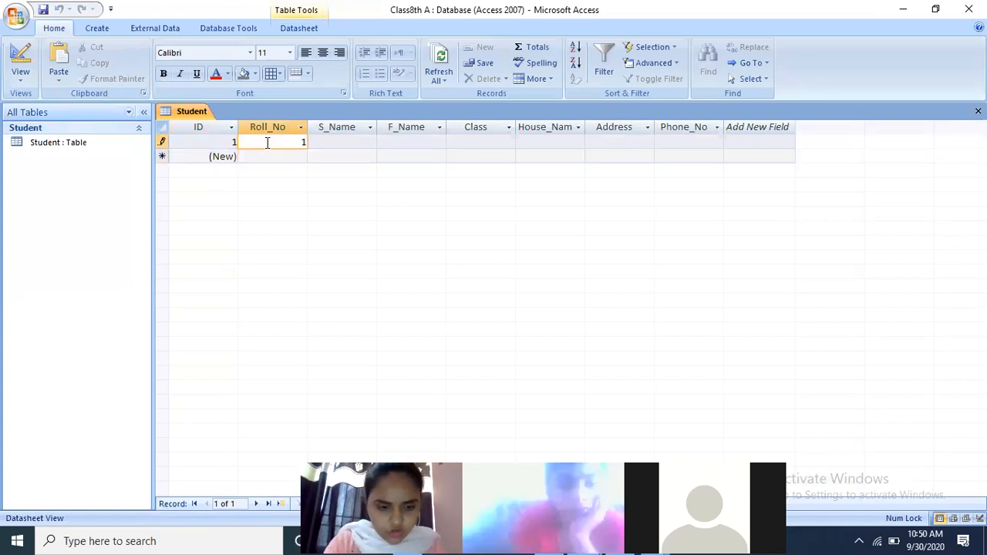
text(01)
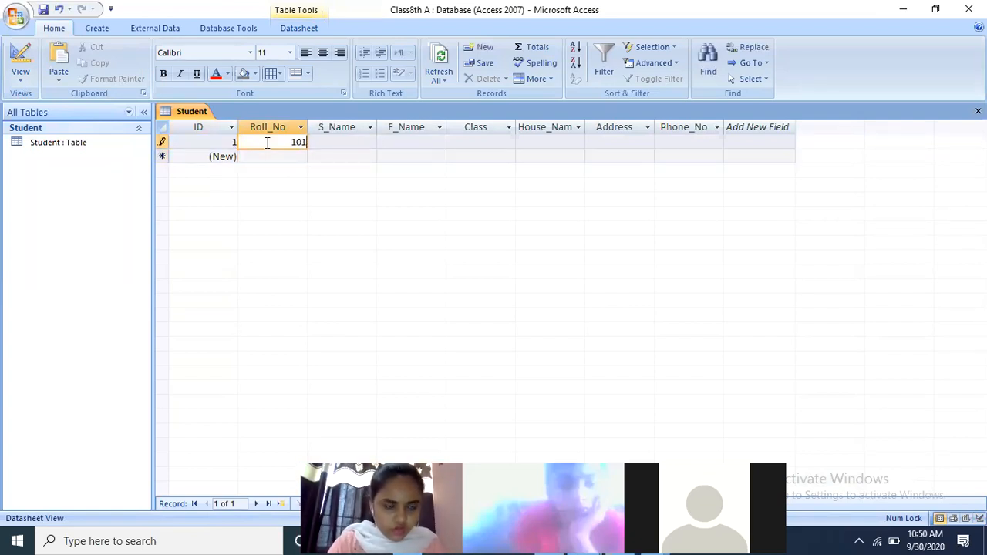
key(Tab)
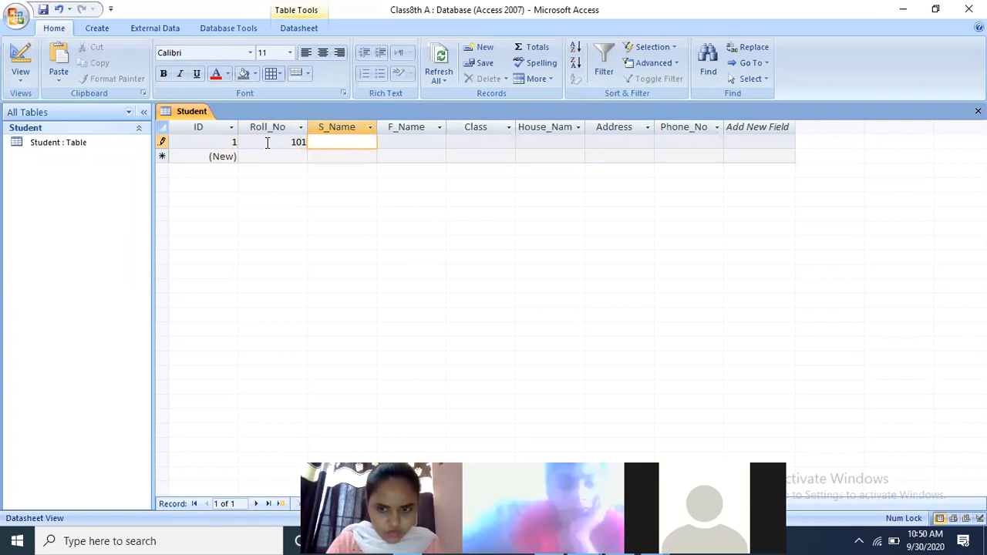
text(Ram)
key(Tab)
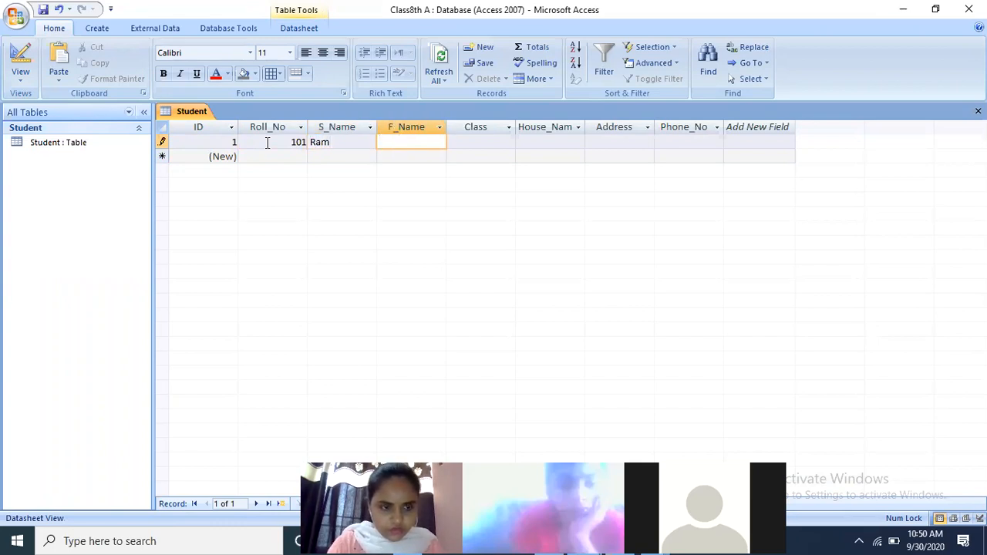
text(Moh)
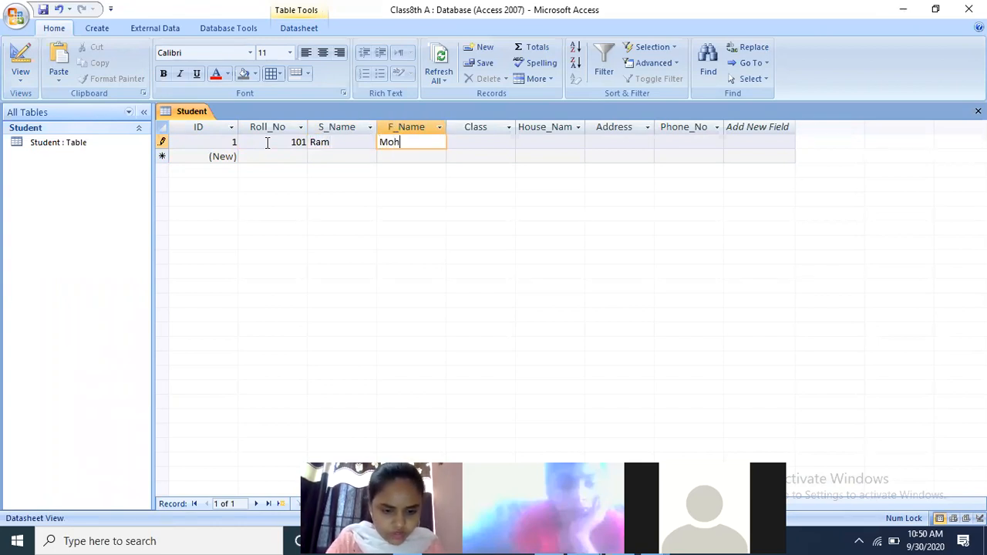
text(an)
Fill record 1 with Class 8, House_Name aaa, the address and the phone number.
key(Tab)
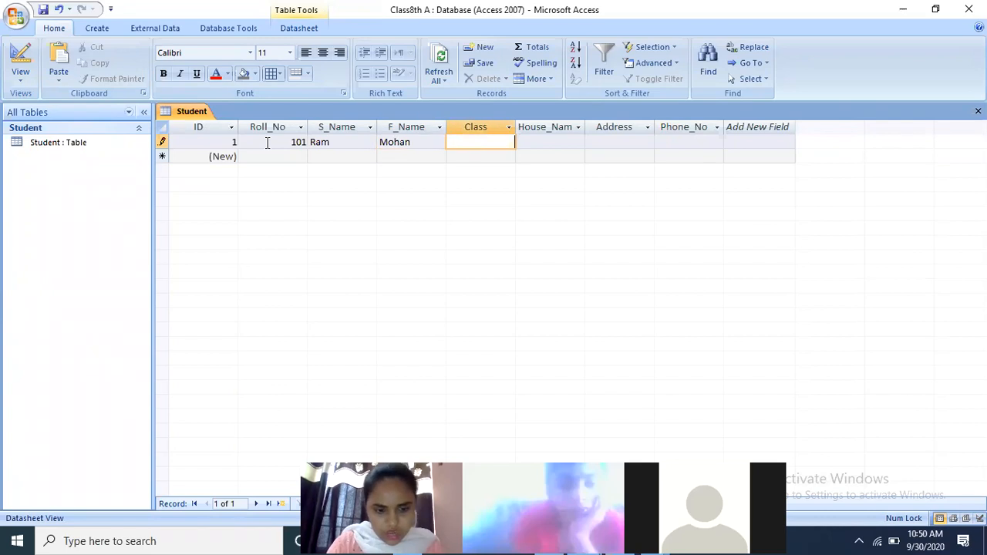
text(8)
key(Tab)
text(aaa)
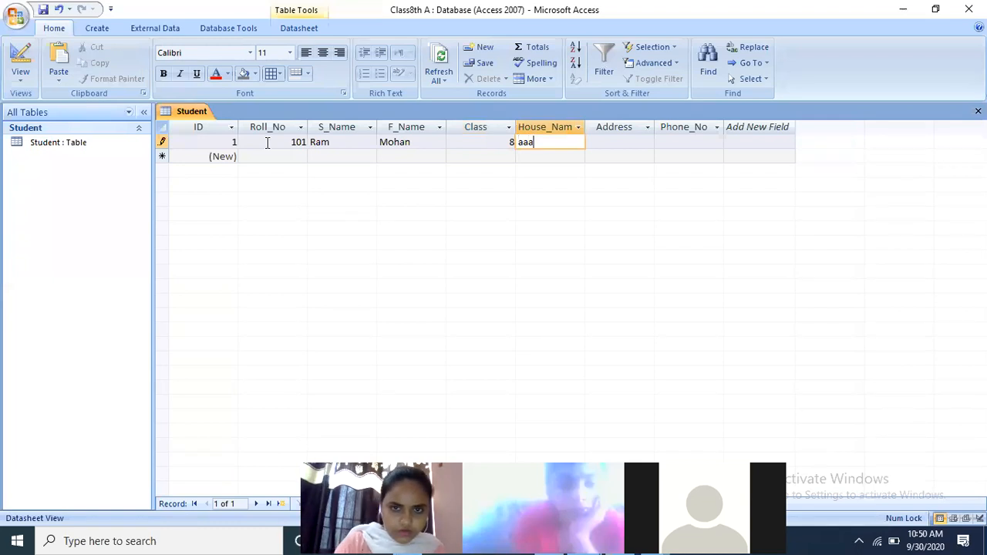
key(Tab)
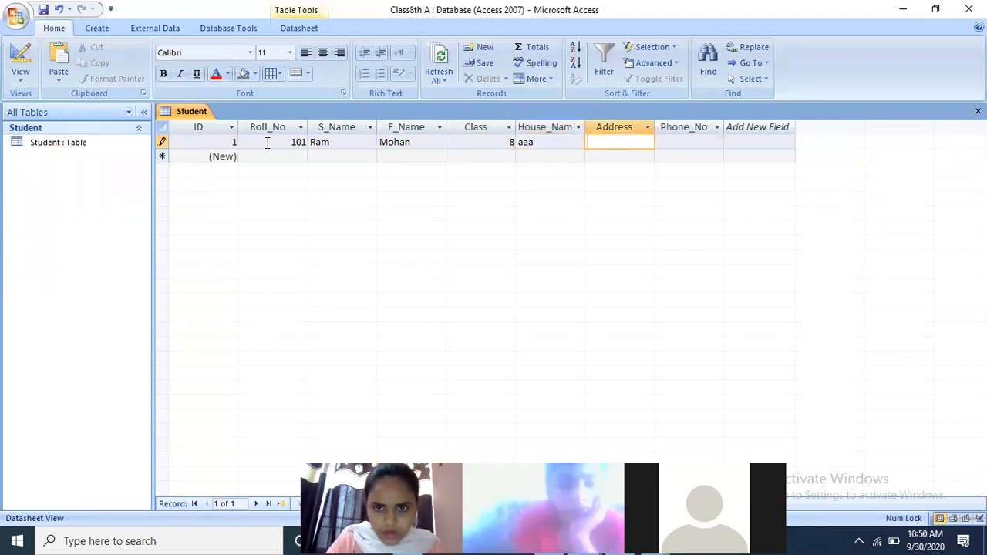
text(raipur)
key(Tab)
text(547657567)
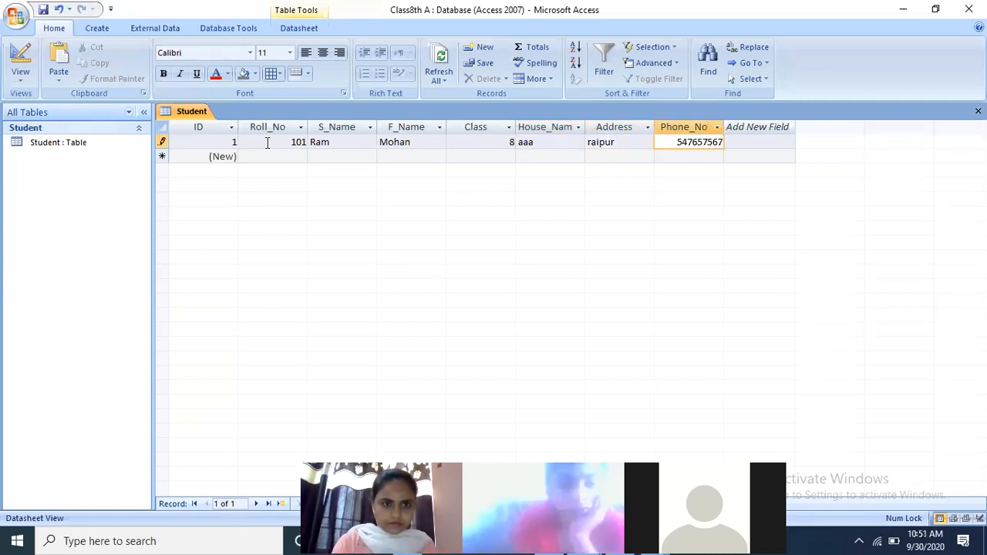
Start record 2 with Roll_No 102, the student's name and the father's name.
click(270, 156)
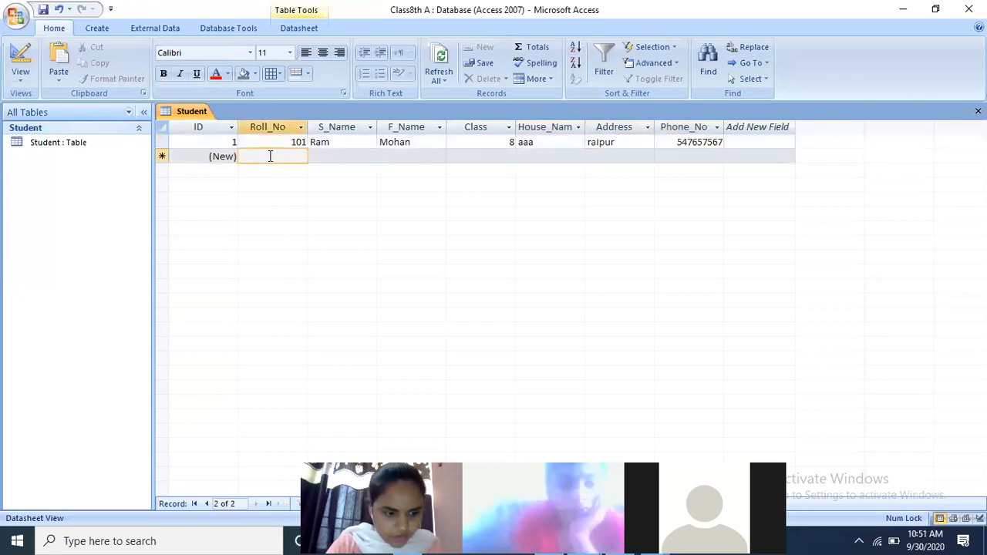
text(102)
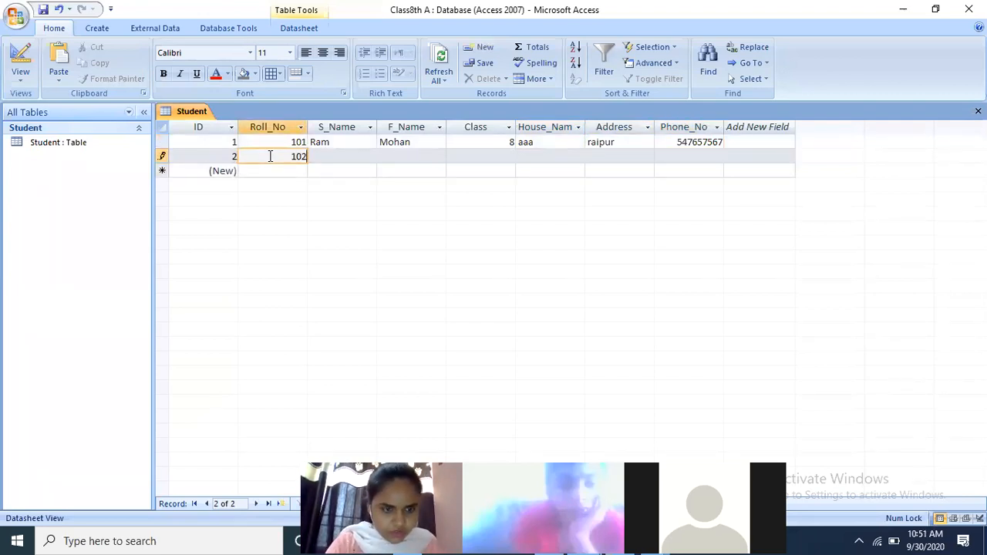
key(Tab)
text(ra)
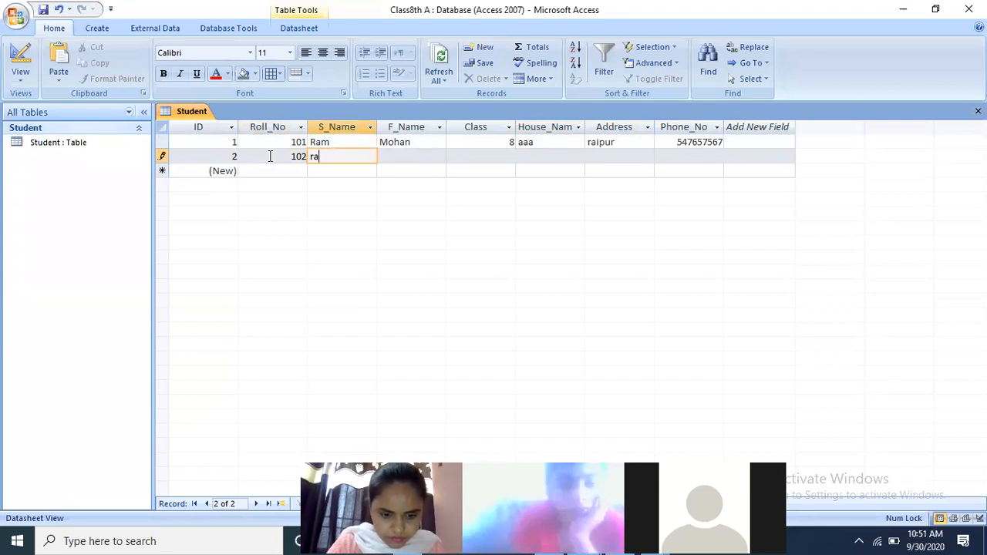
text(vi)
key(Tab)
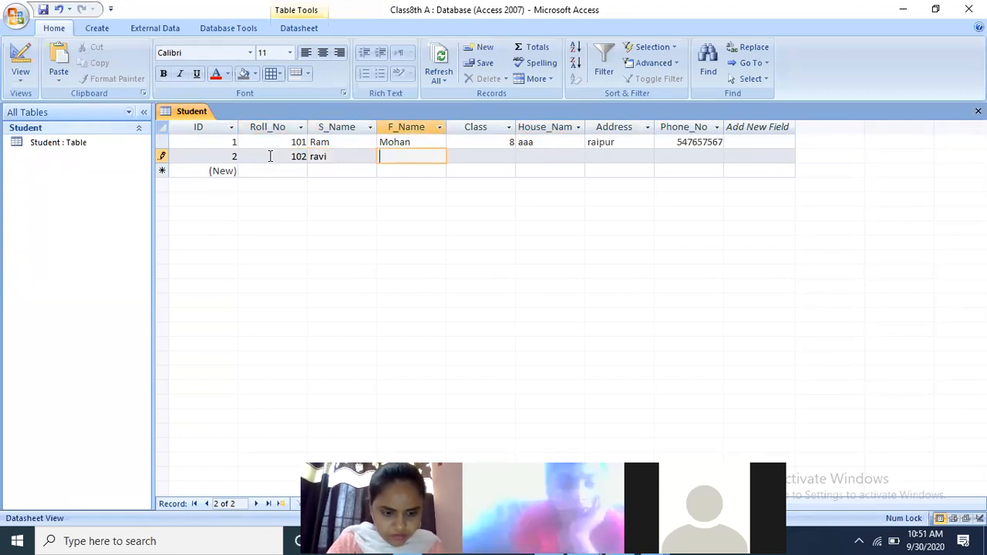
text(sohan)
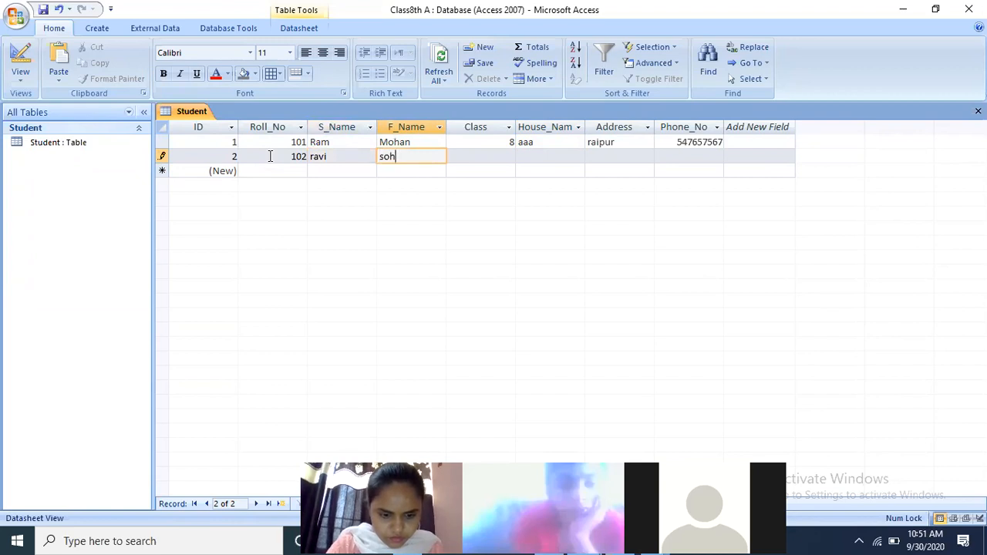
Complete record 2 with Class 8, House_Name bbb, the address and the phone number.
key(Tab)
text(8)
key(Tab)
text(bbb)
key(Tab)
text(durg)
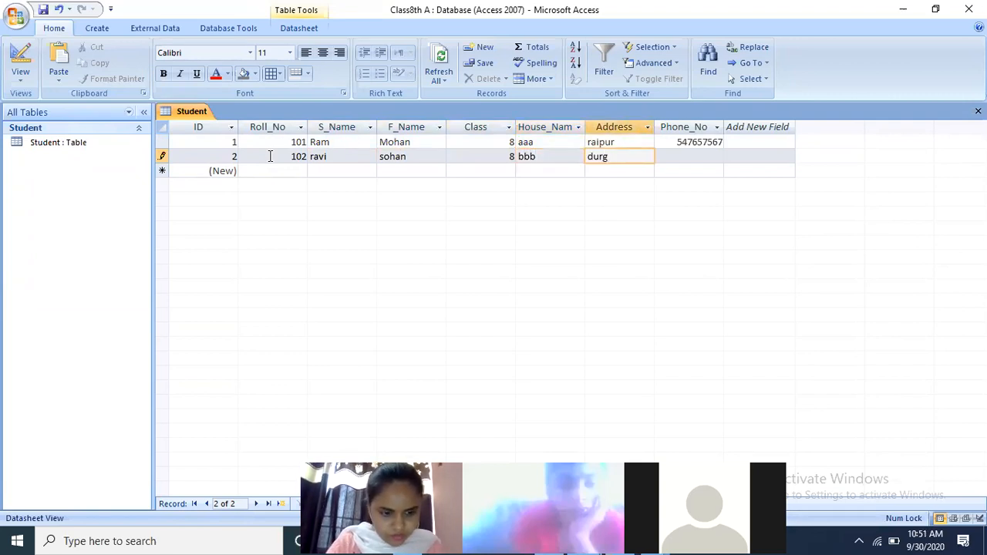
key(Tab)
text(4675675767)
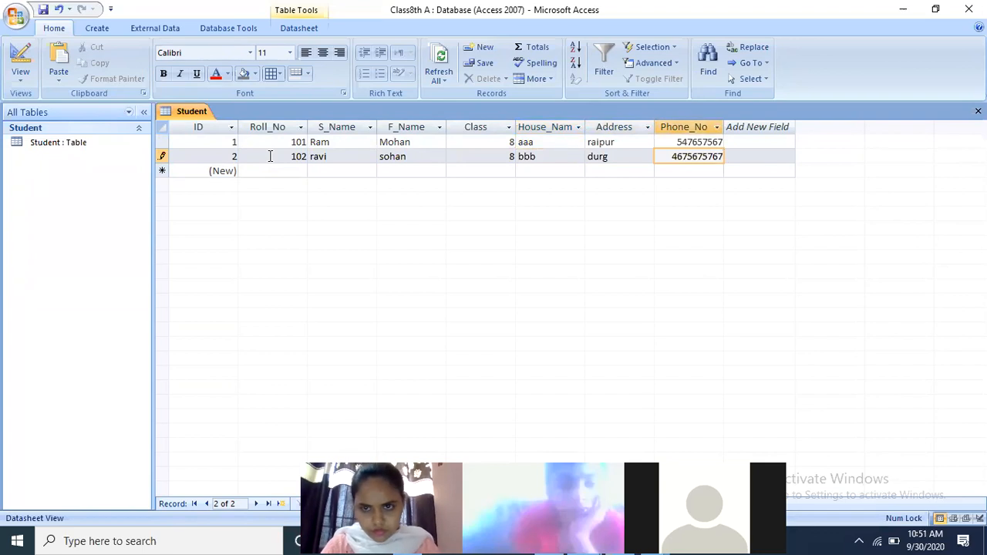
key(BackSpace)
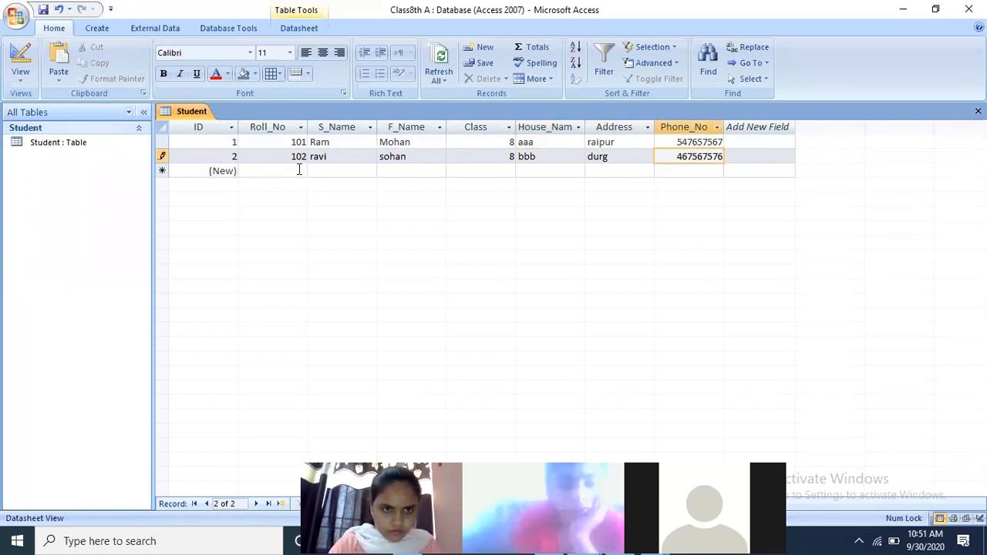
click(299, 170)
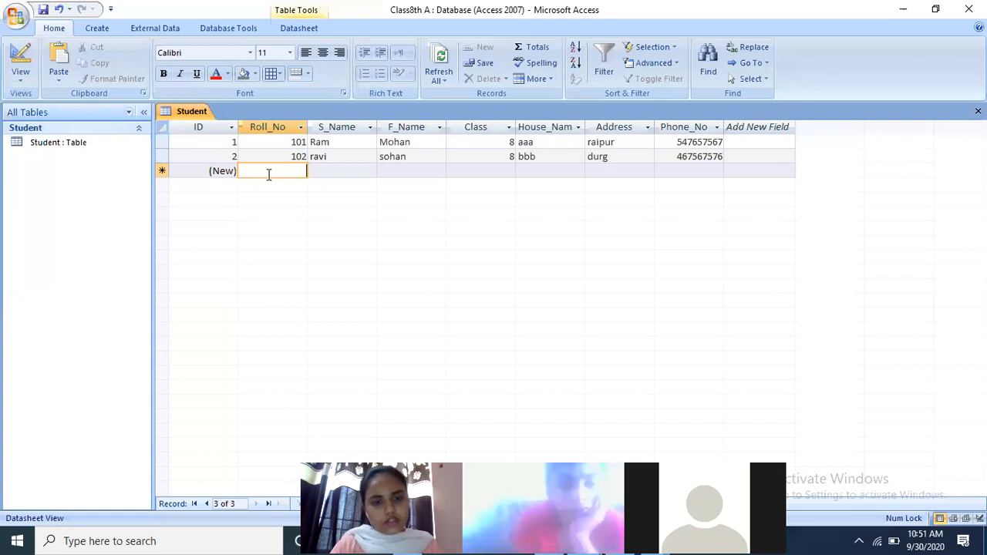
Start record 3 with Roll_No 103, the student's name and the father's name.
text(103)
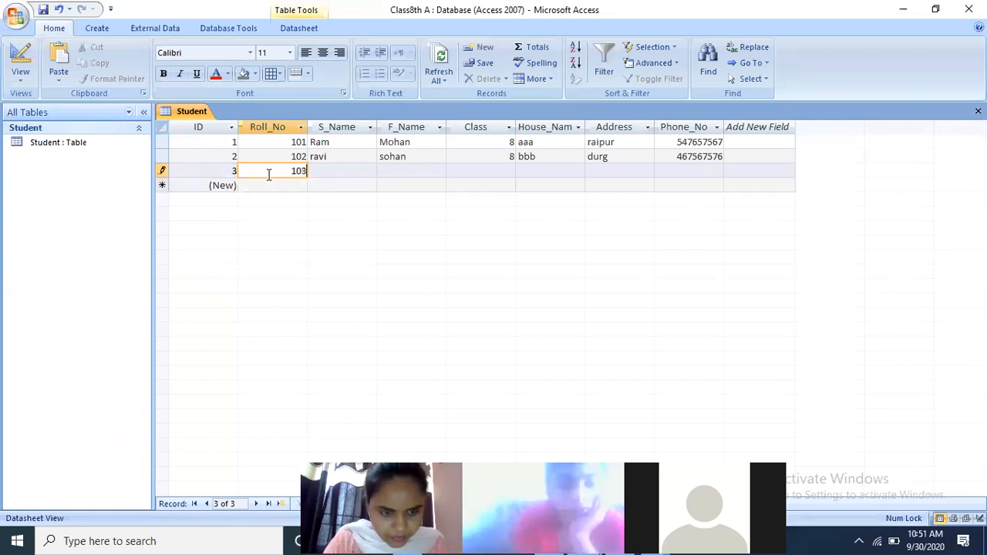
key(Tab)
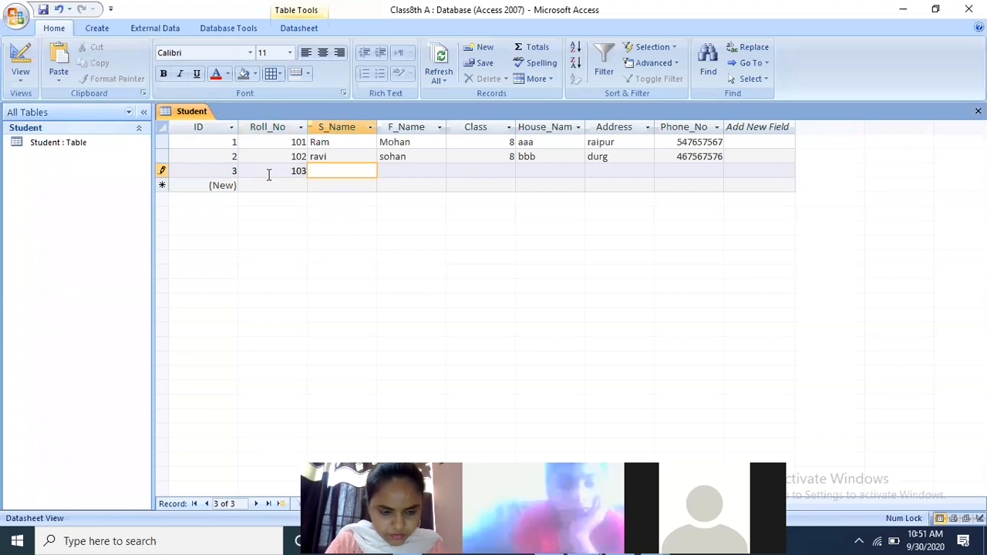
text(raj)
key(Tab)
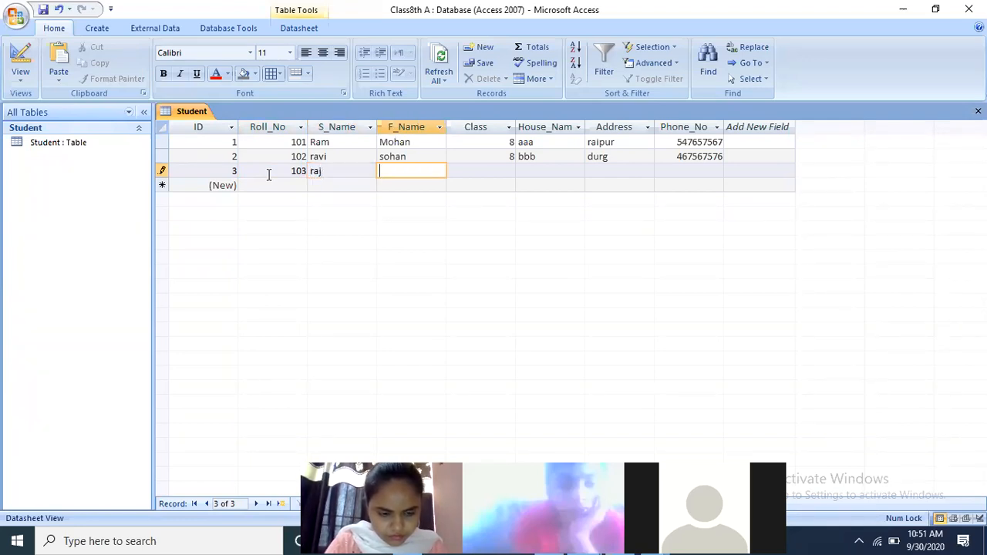
text(kamal)
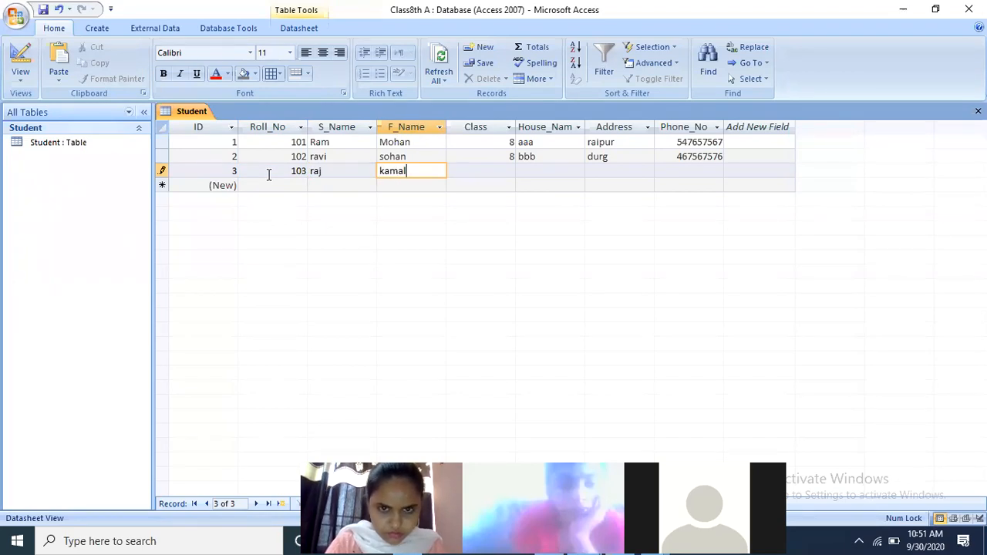
Complete record 3 with Class 8, House_Name ccc, the address and the phone number, then save it.
key(Tab)
text(8)
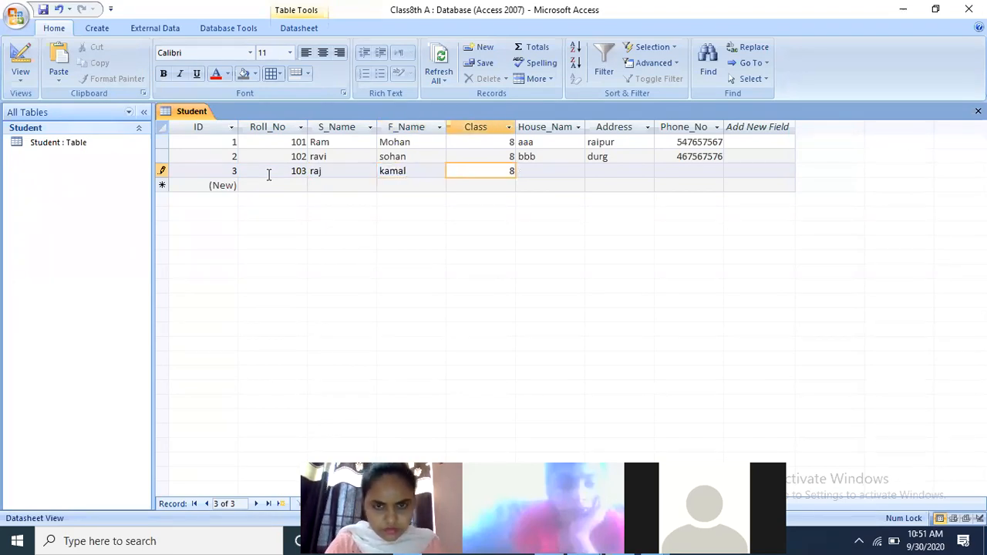
key(Tab)
text(ccc)
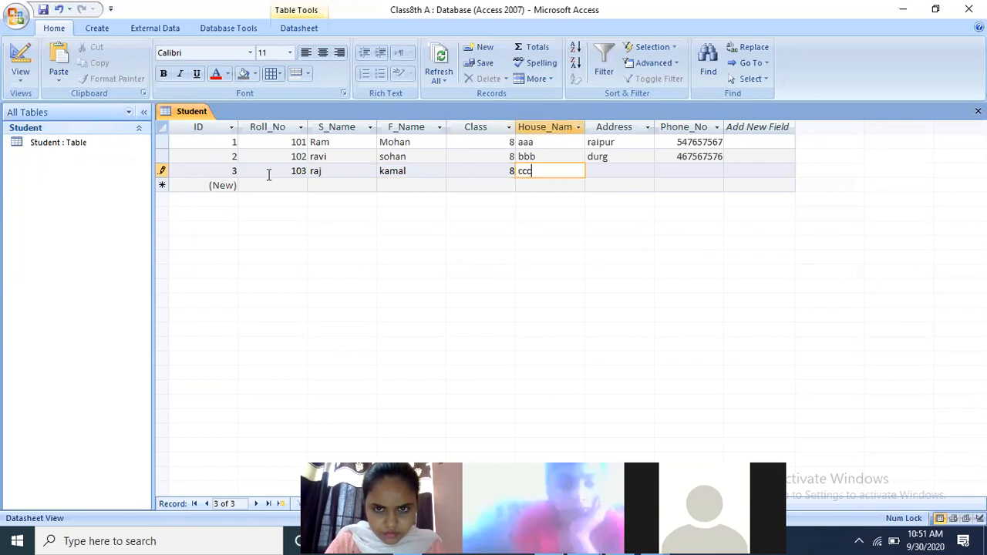
key(Tab)
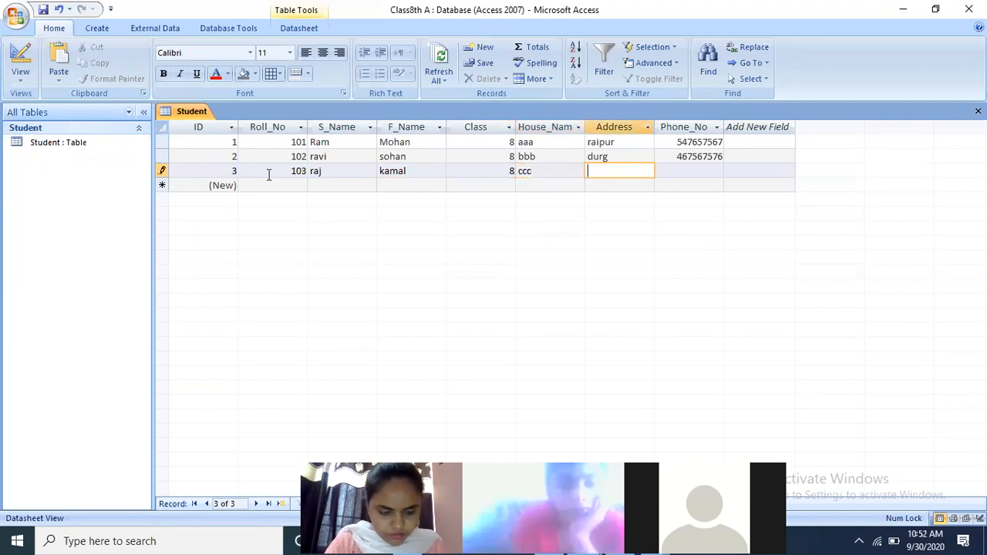
text(bhilai)
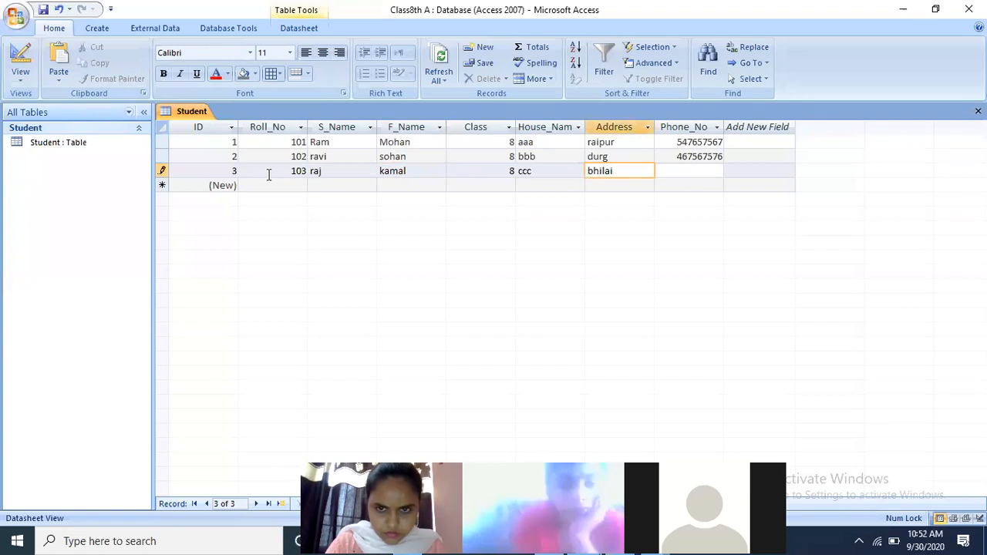
key(Tab)
text(5465756)
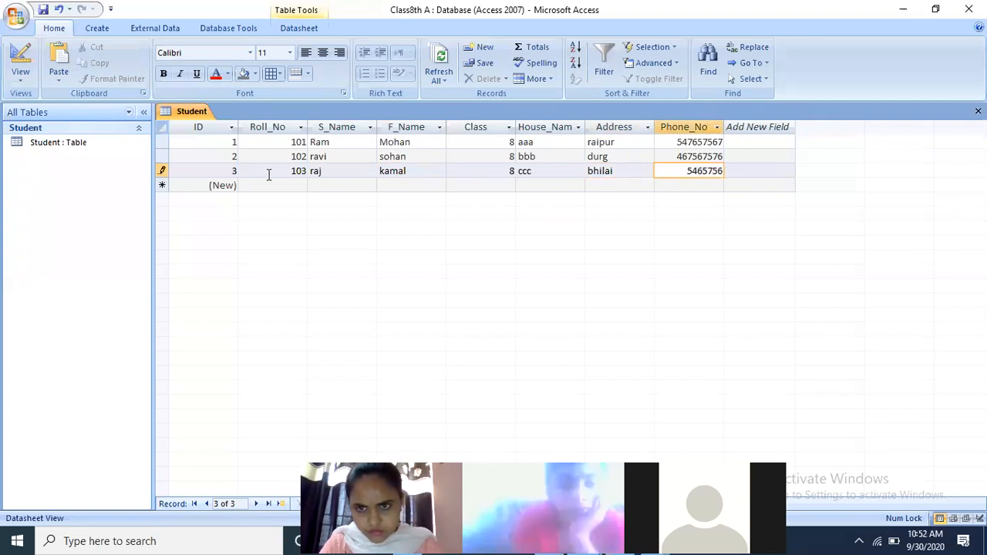
text(76)
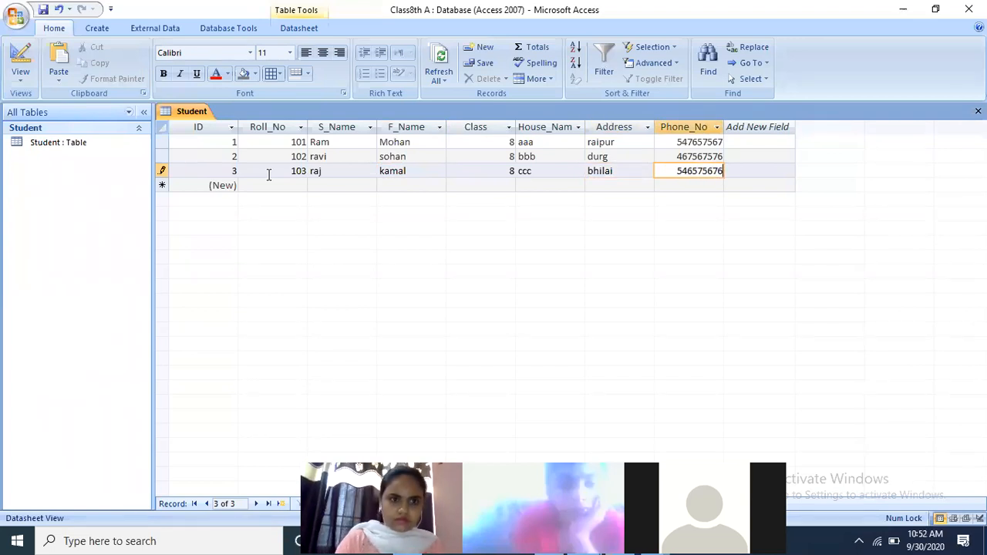
key(Tab)
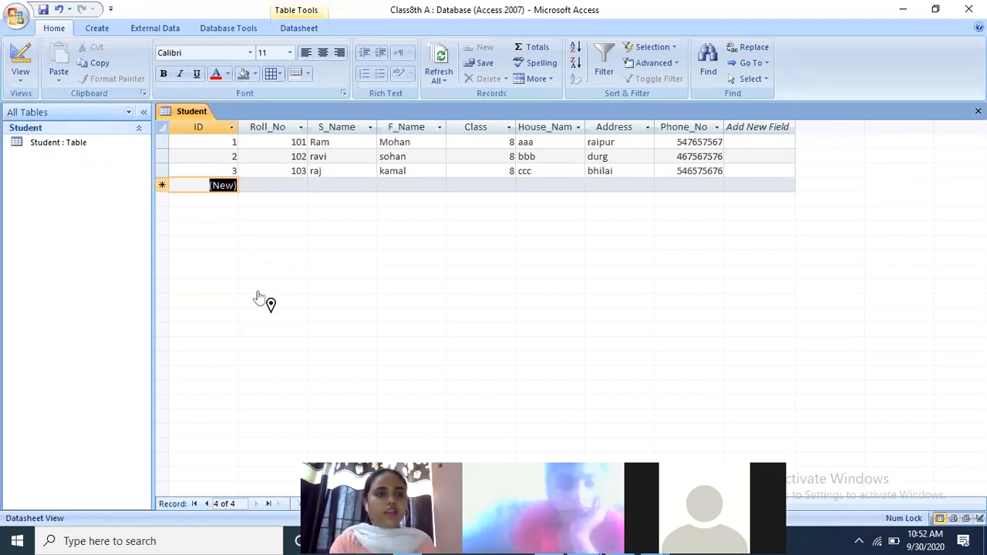
Add a blank Table1 from the Create tab and select it in the navigation pane.
click(97, 30)
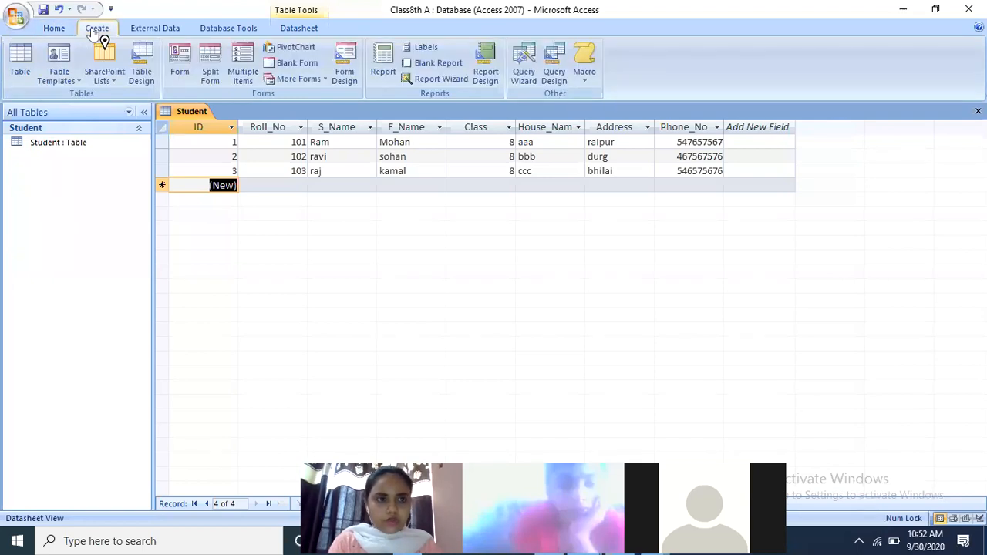
click(25, 81)
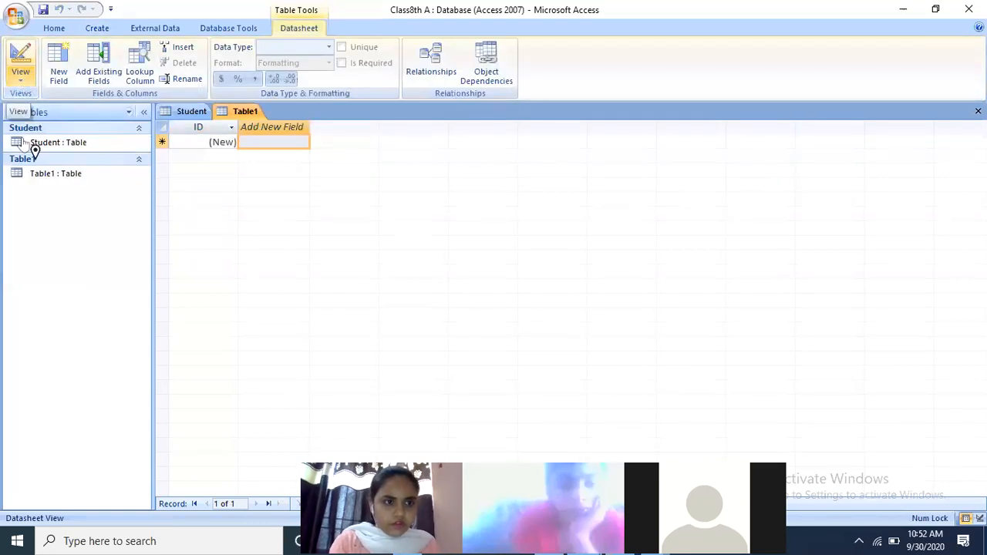
click(45, 174)
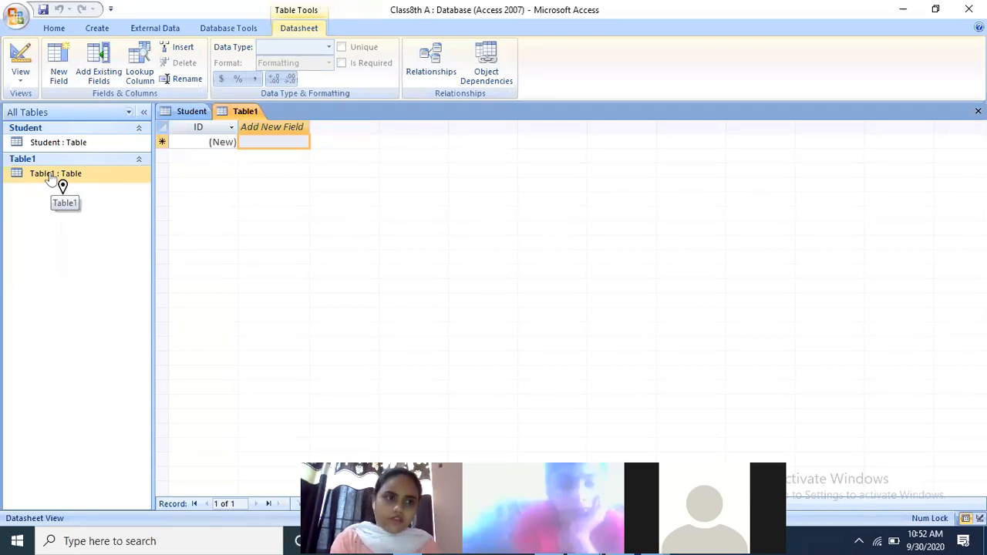
click(21, 84)
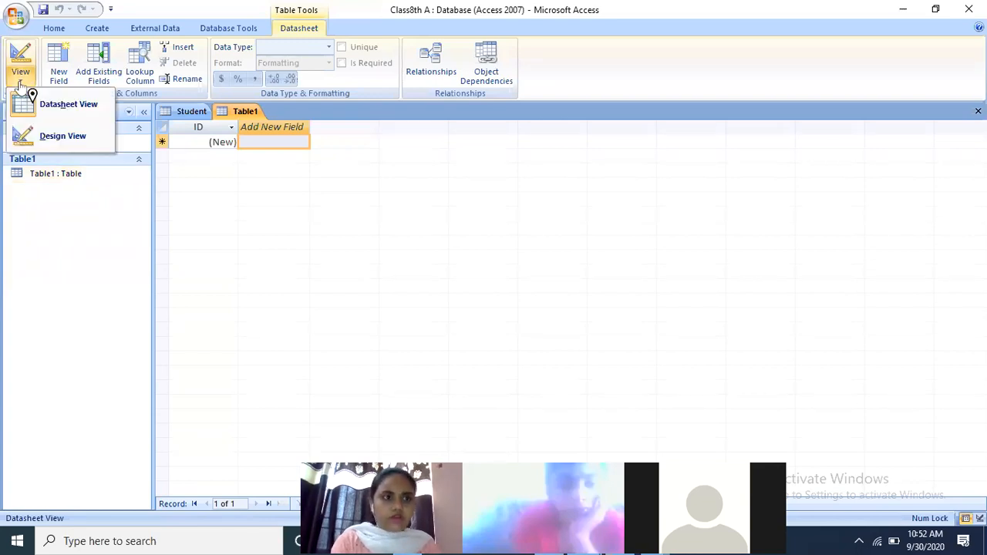
Switch Table1 to Design View, saving it under the table name Result.
click(65, 147)
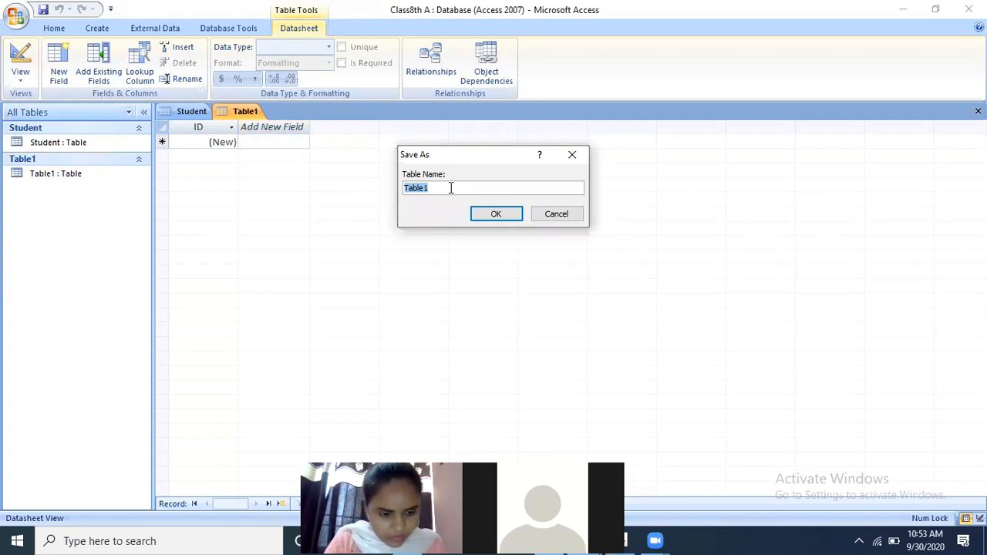
text(Result)
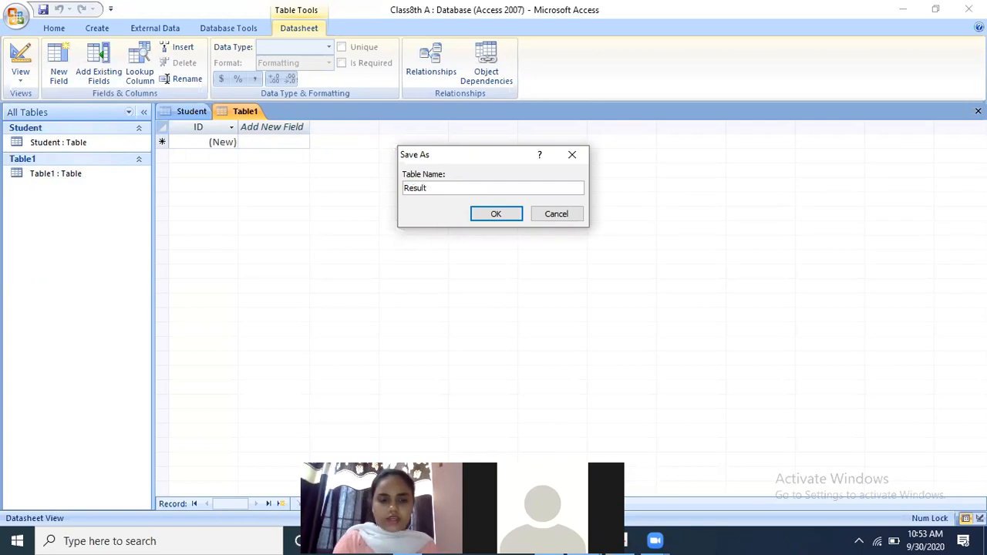
click(498, 214)
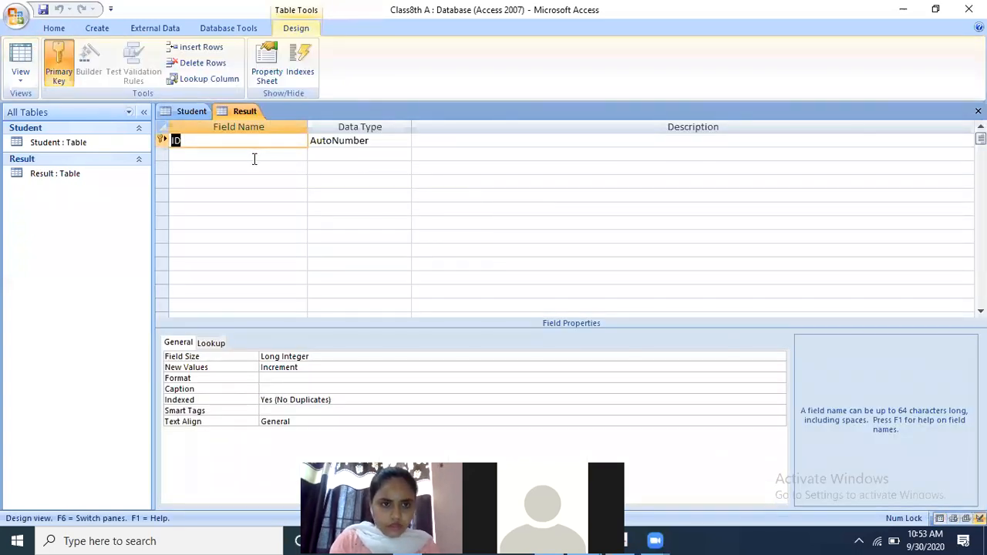
Add a Roll_no field of type Number and an S_Name field kept as Text.
click(253, 157)
text(Ro)
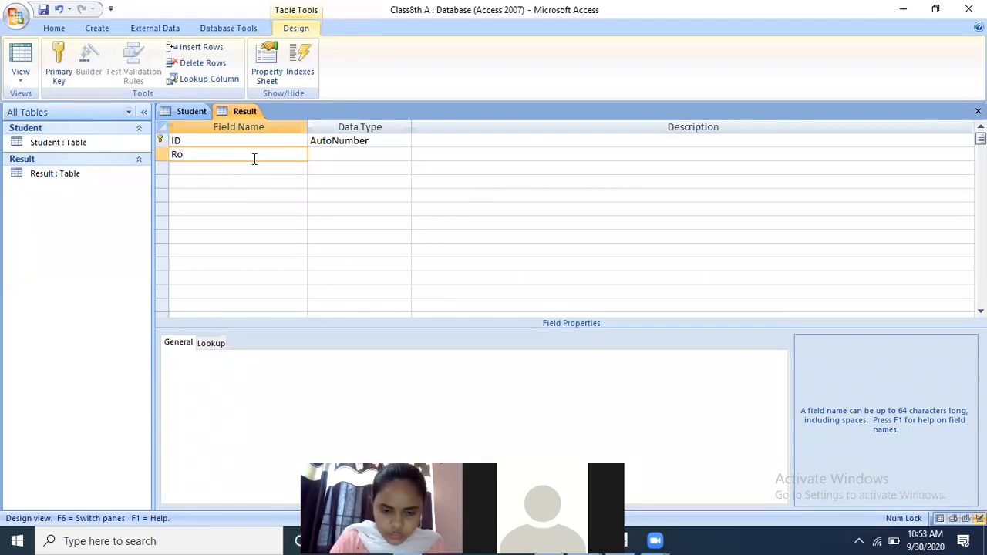
text(ll_no)
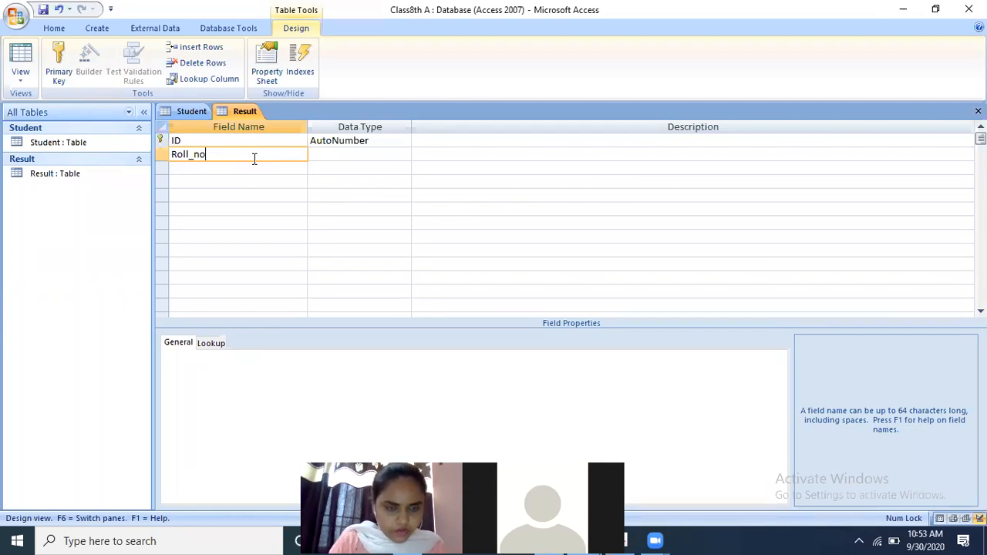
key(Tab)
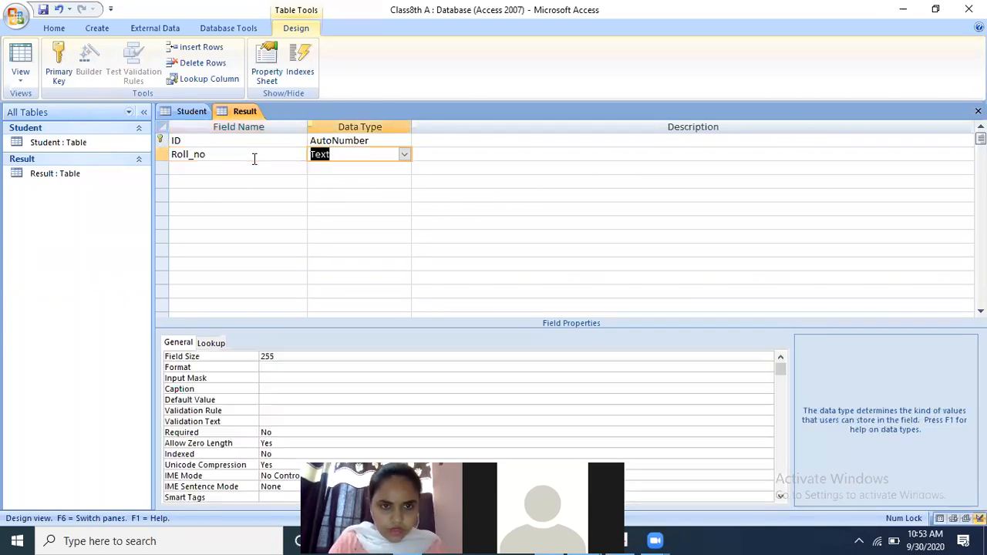
click(404, 157)
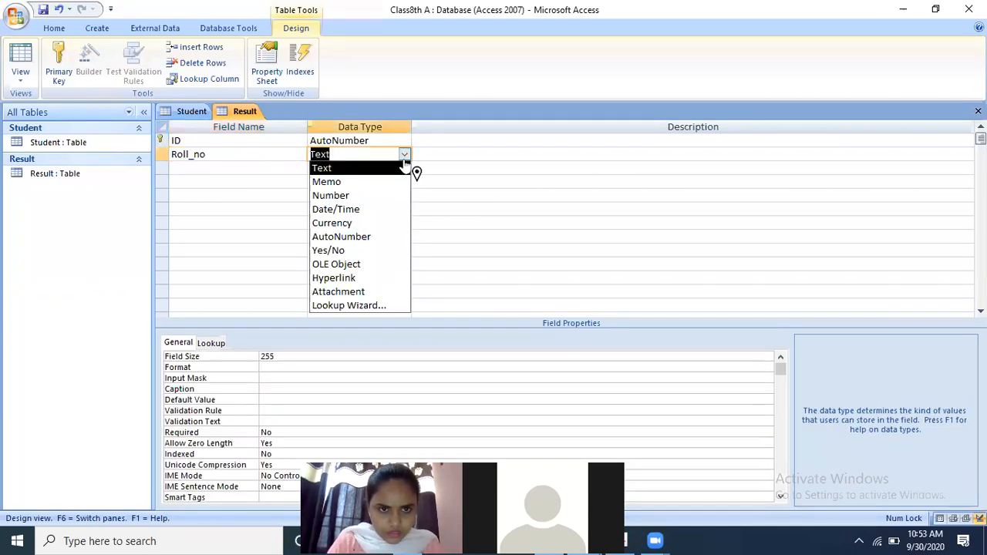
click(345, 197)
click(254, 173)
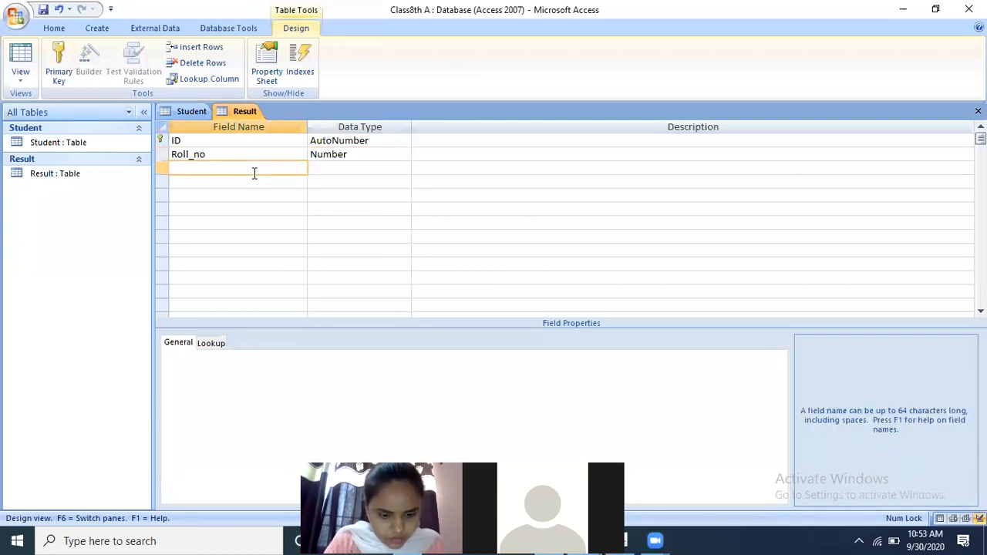
text(S_Name)
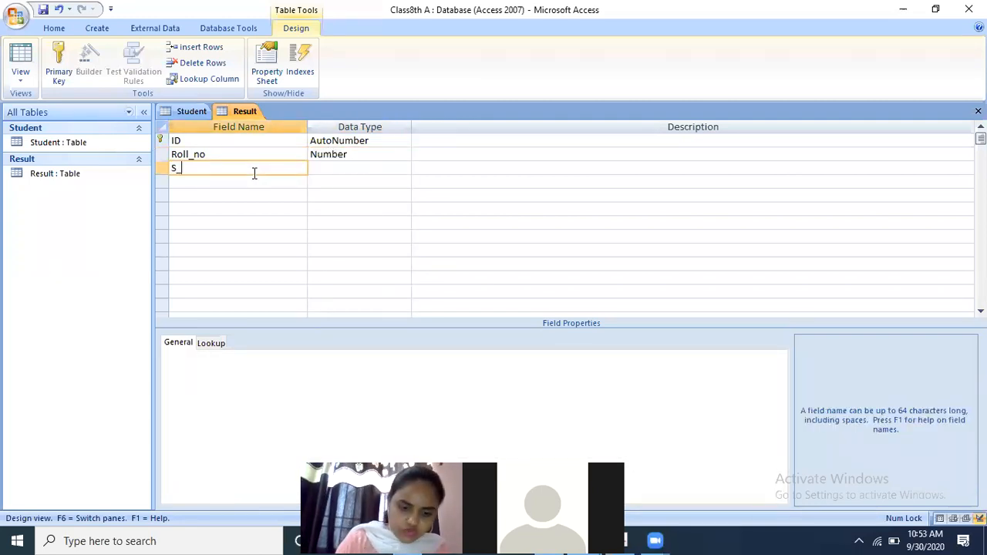
click(341, 167)
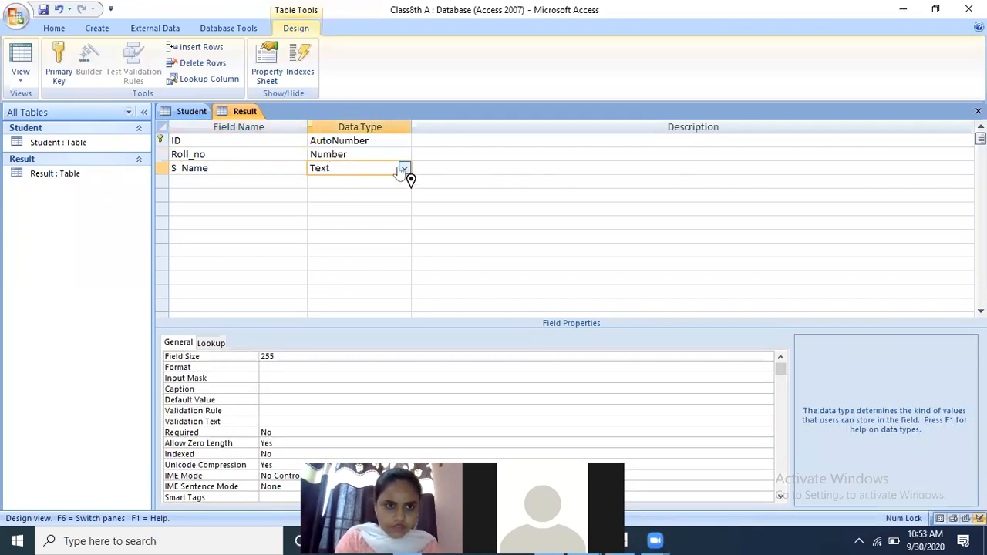
click(175, 184)
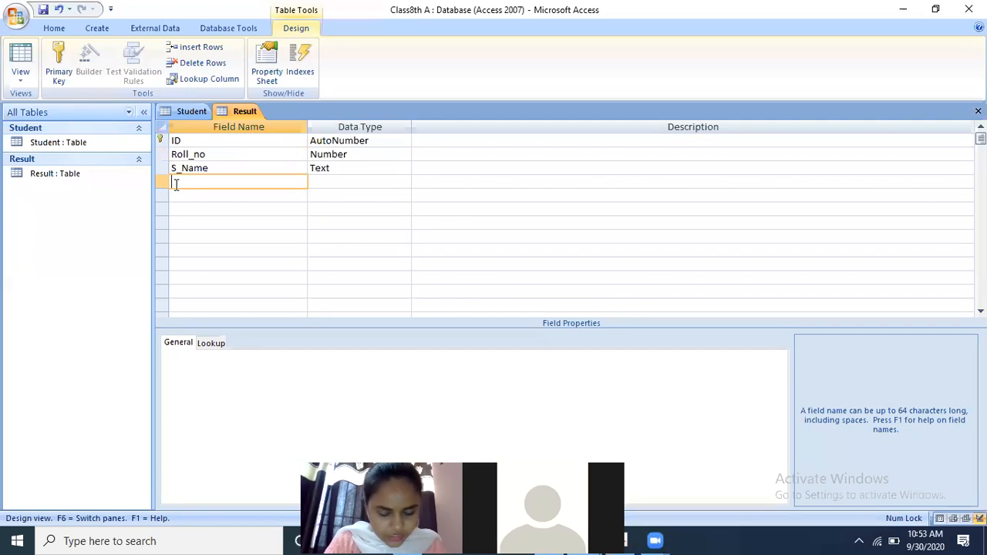
Add English and Science fields, both with the Number data type.
text(Englilsh)
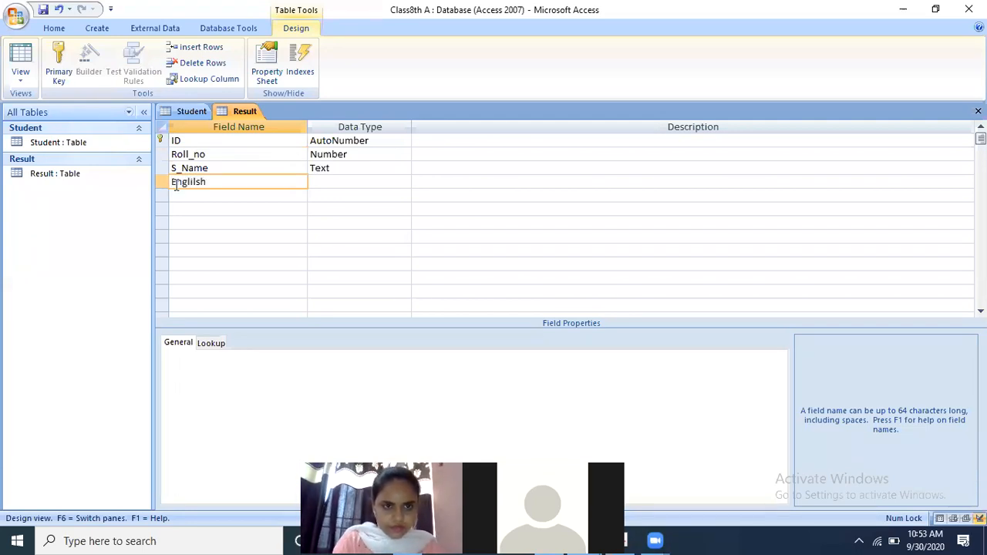
key(Tab)
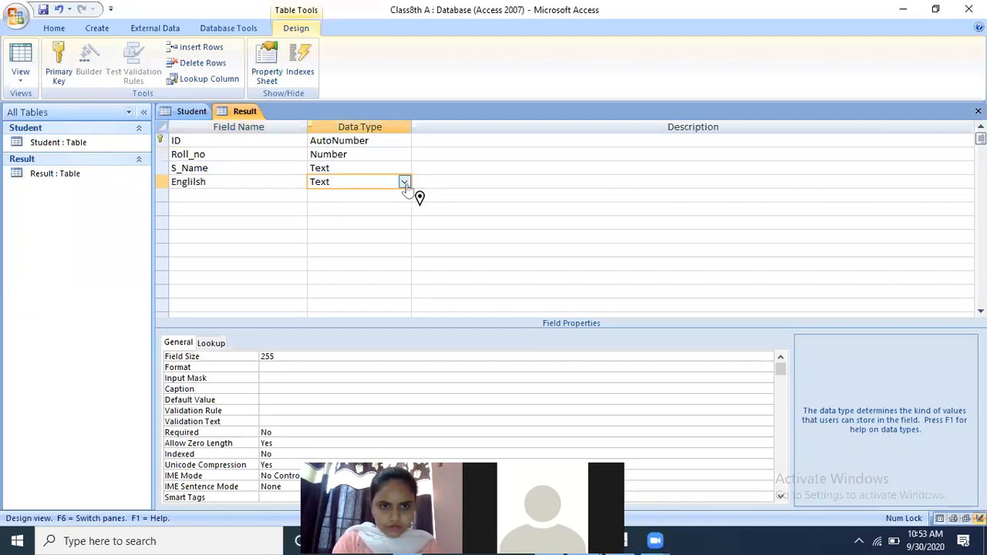
click(403, 183)
click(345, 224)
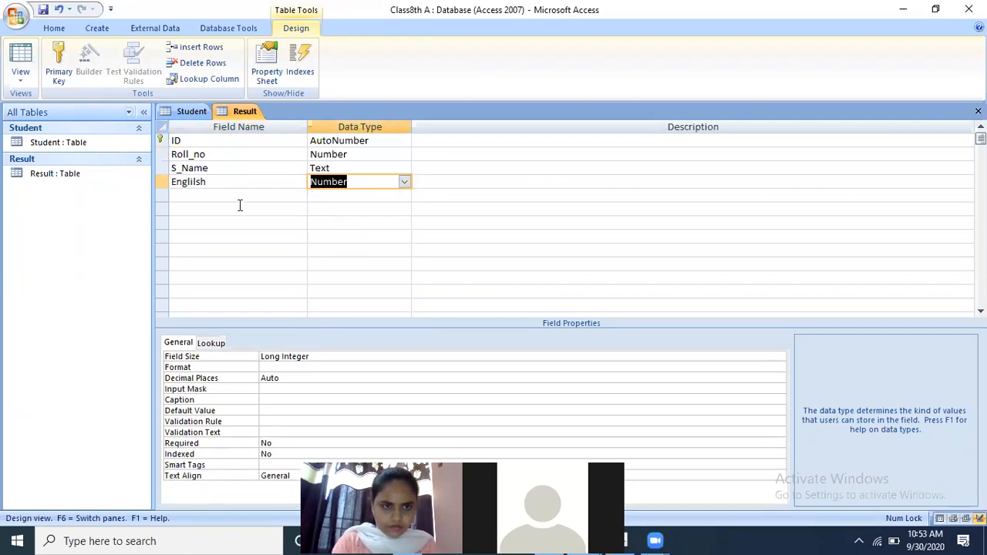
click(238, 200)
text(Sc)
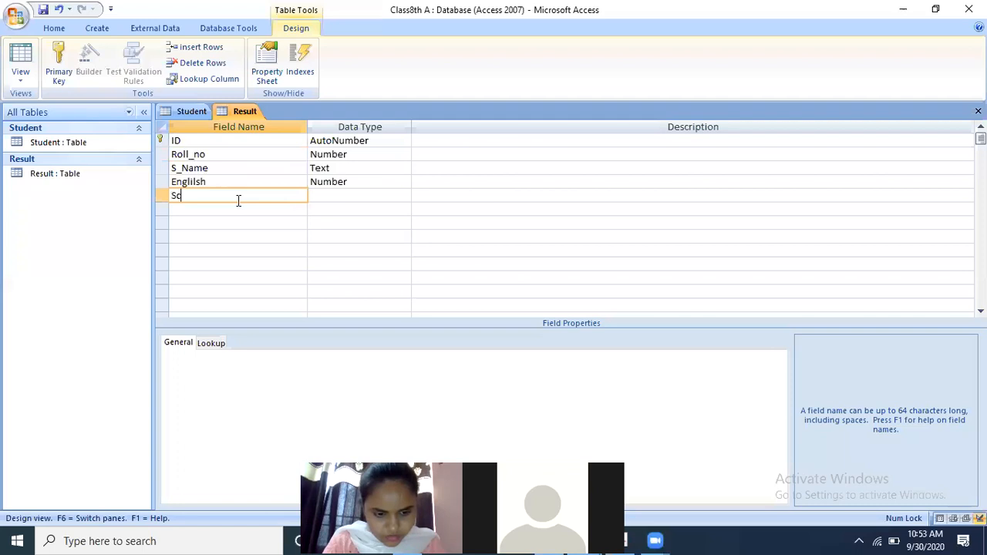
text(ience)
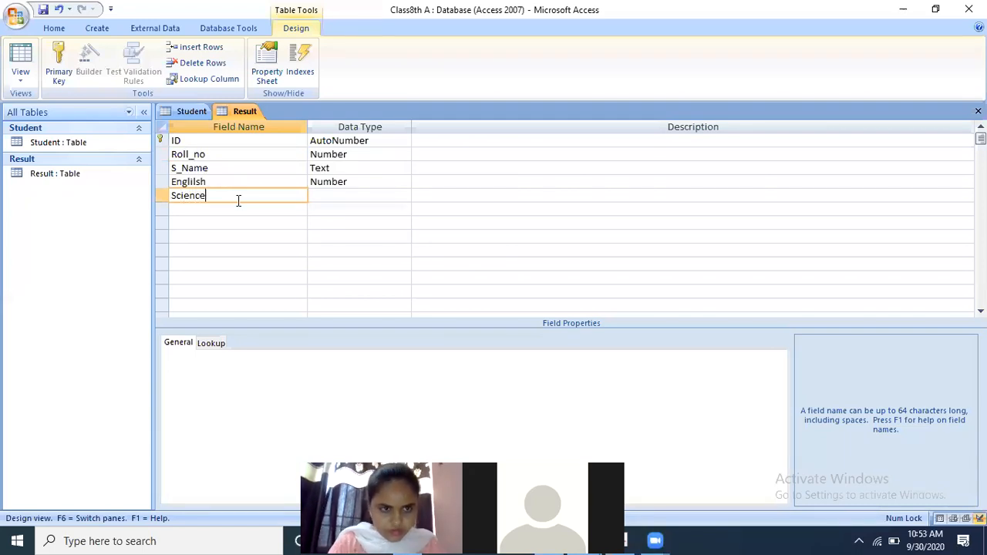
click(329, 195)
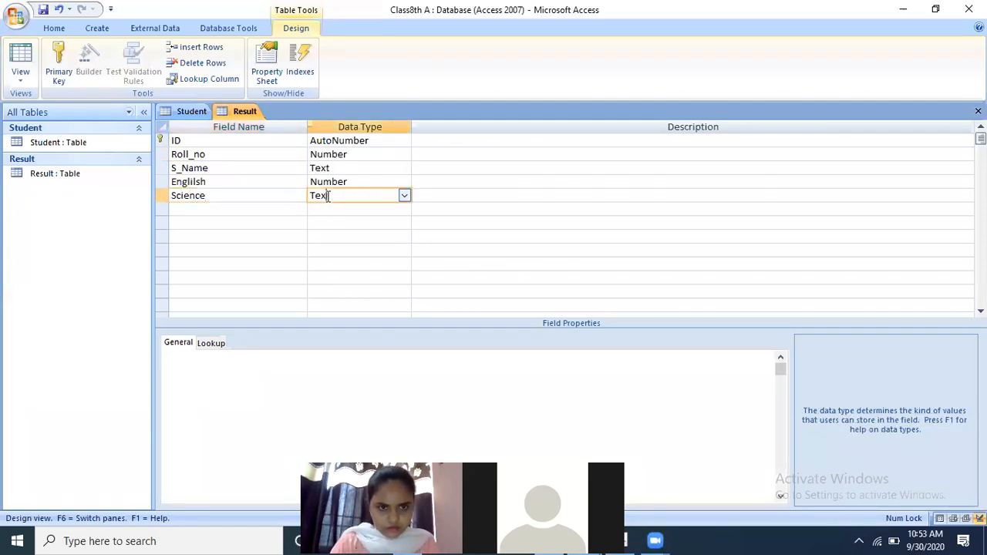
click(404, 196)
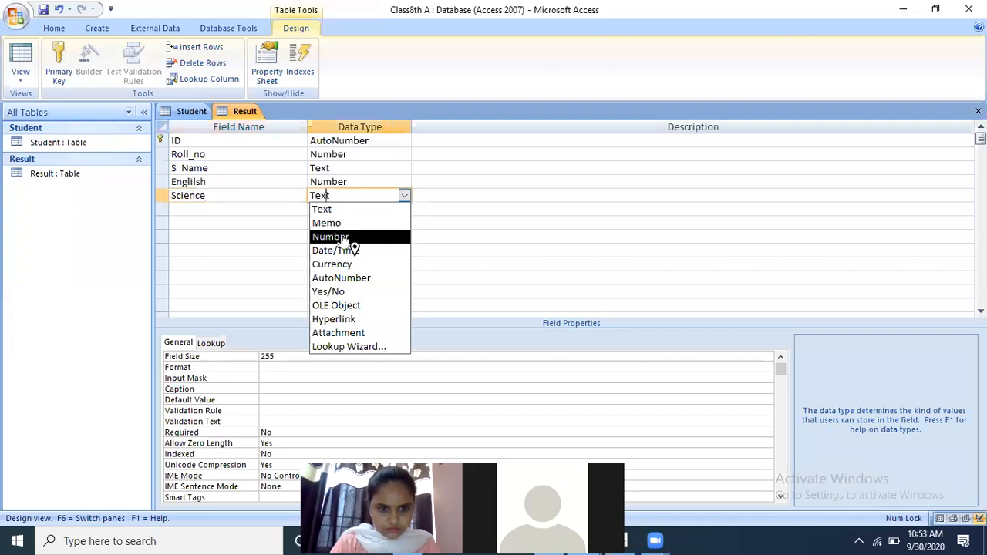
click(378, 238)
Add a Maths field with the Number data type.
click(230, 216)
text(Maths)
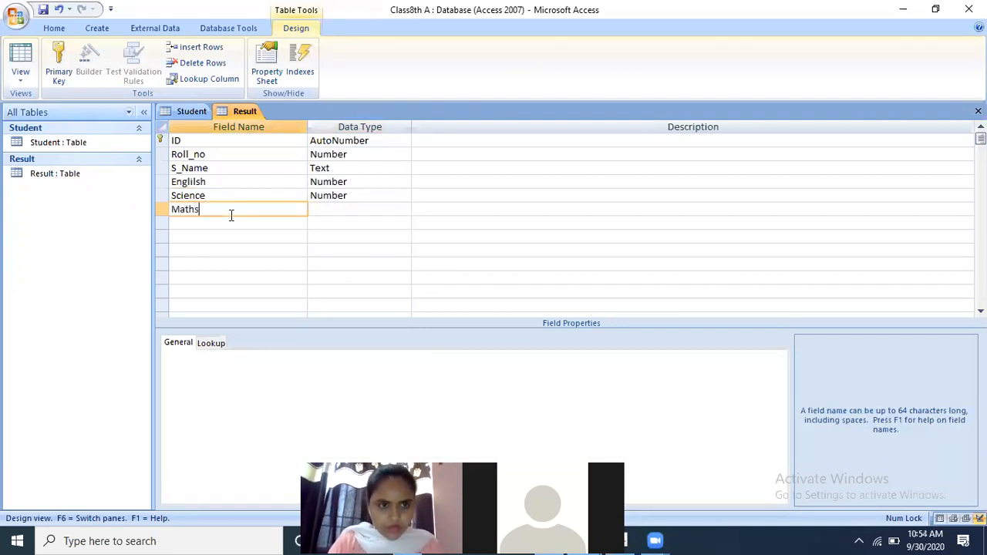
click(336, 206)
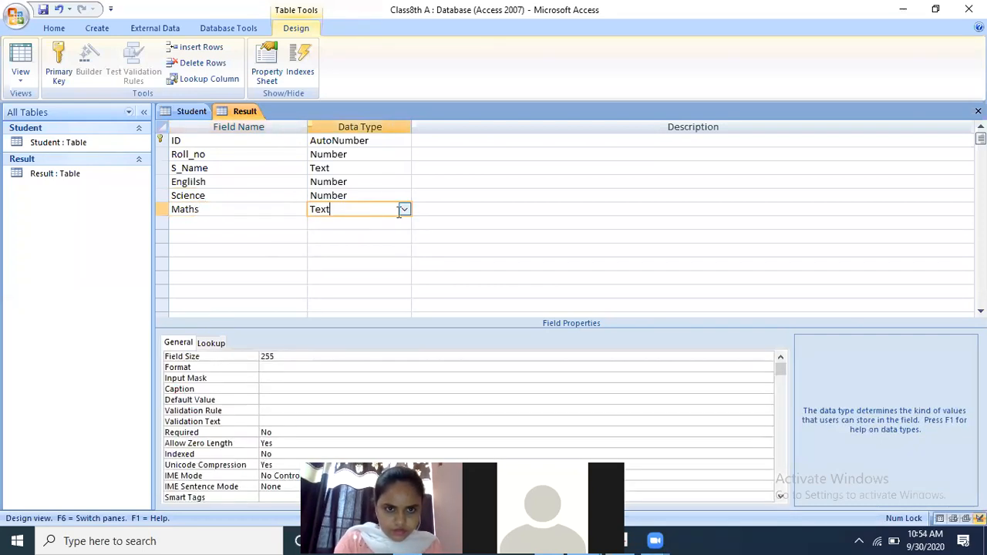
click(404, 210)
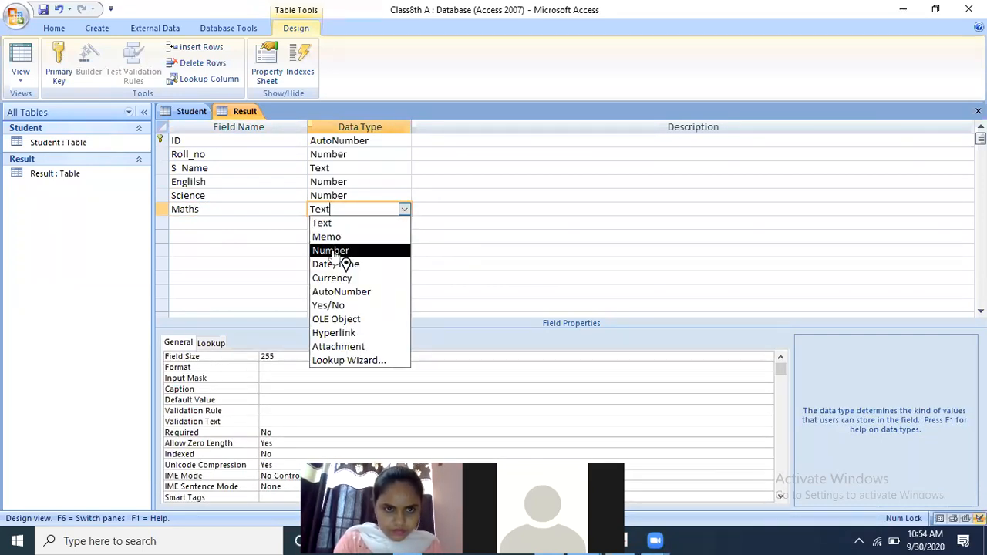
click(331, 250)
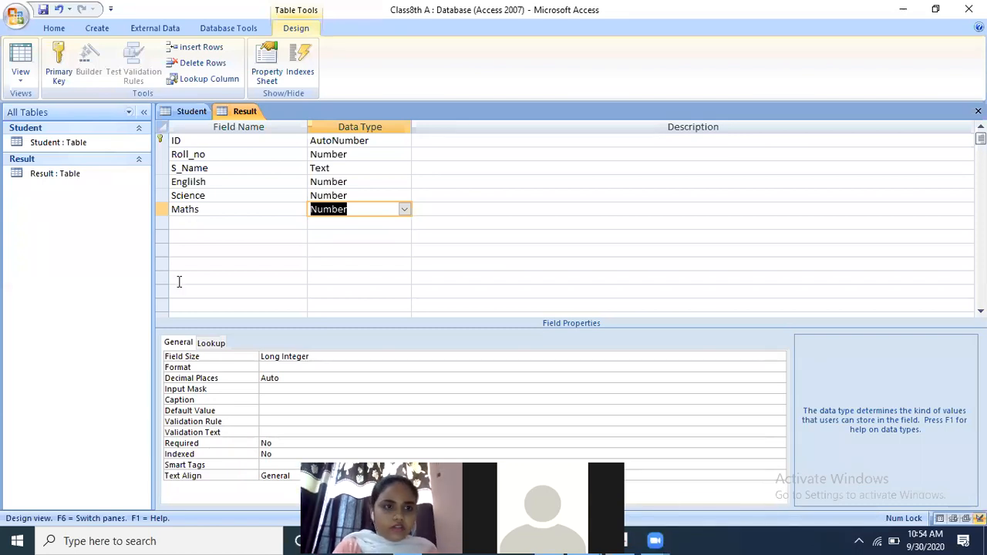
click(22, 83)
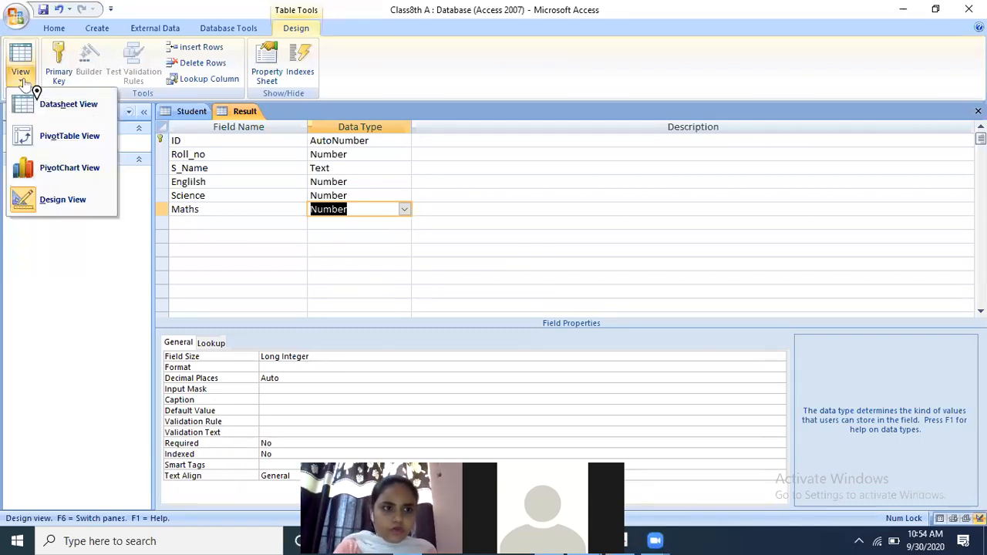
Switch Result to Datasheet View, agreeing to save the table first.
click(65, 114)
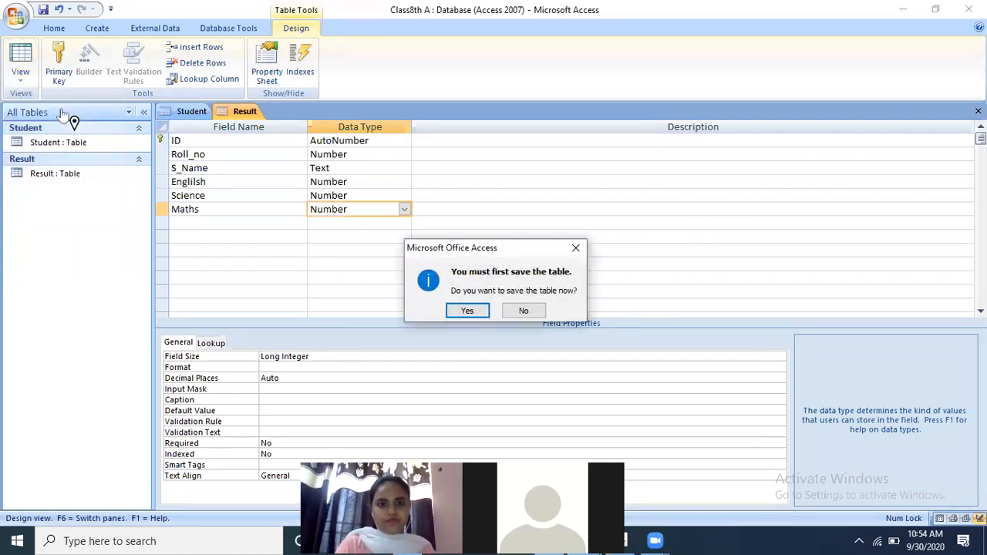
click(463, 312)
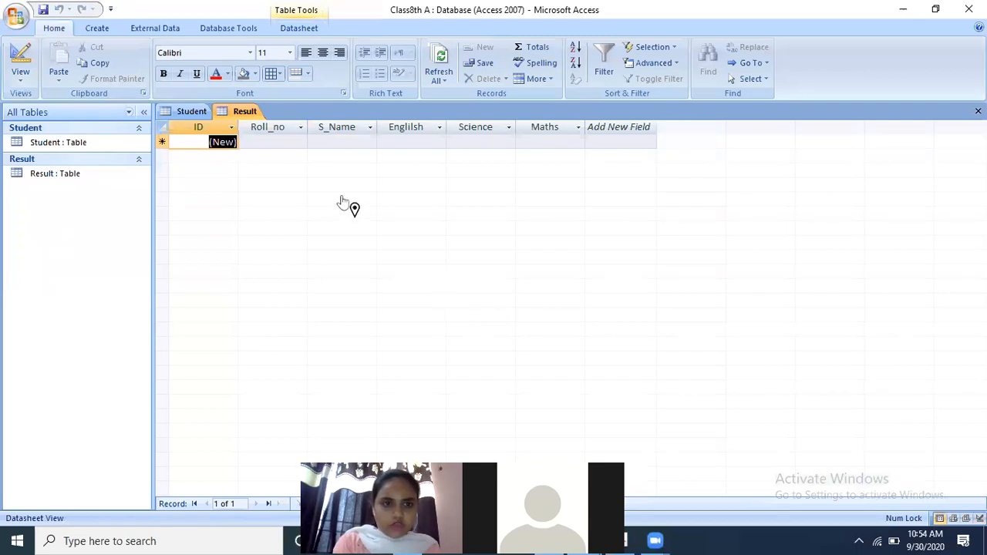
Enter the first Result record: Roll_no 101, the student's name, marks 50, 60, 66.
click(268, 143)
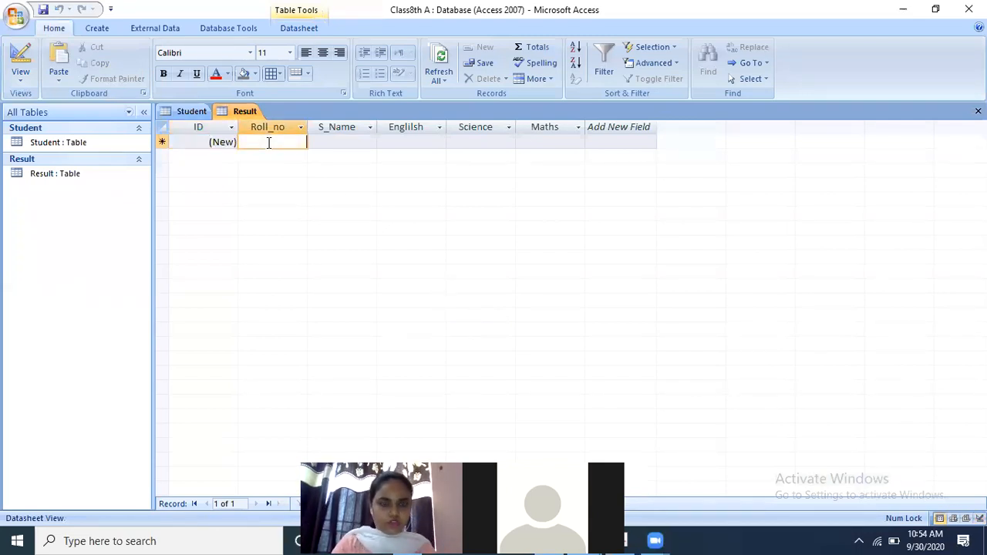
text(101)
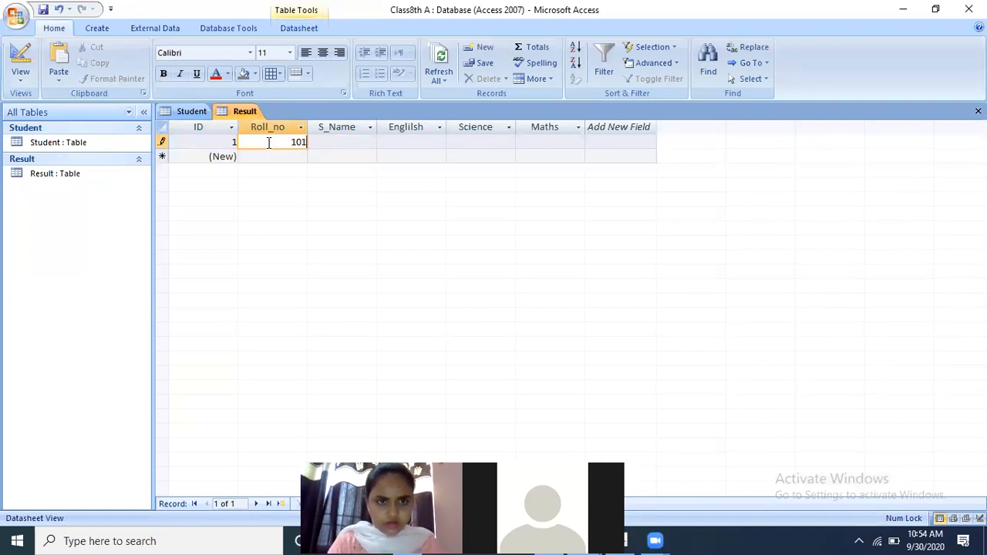
click(346, 145)
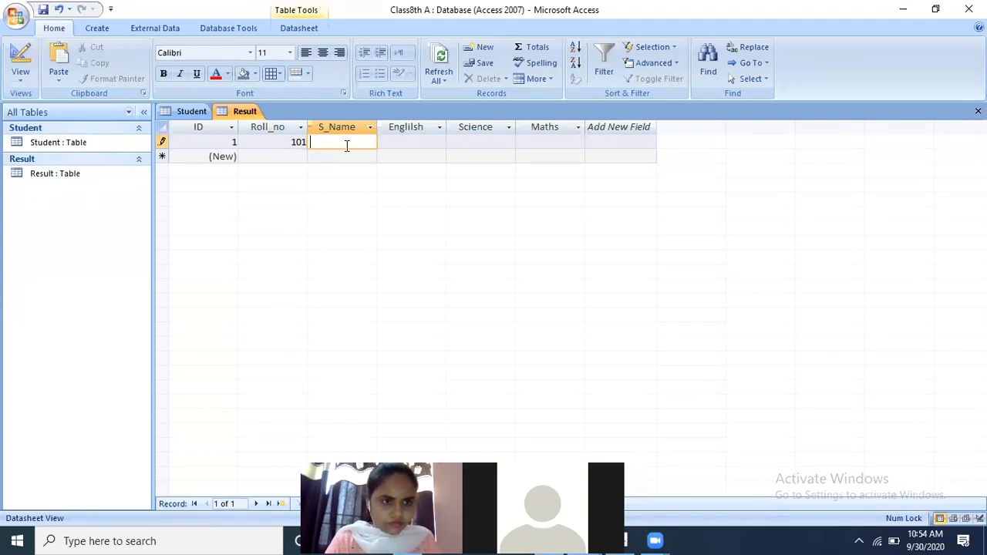
click(77, 145)
double_click(77, 145)
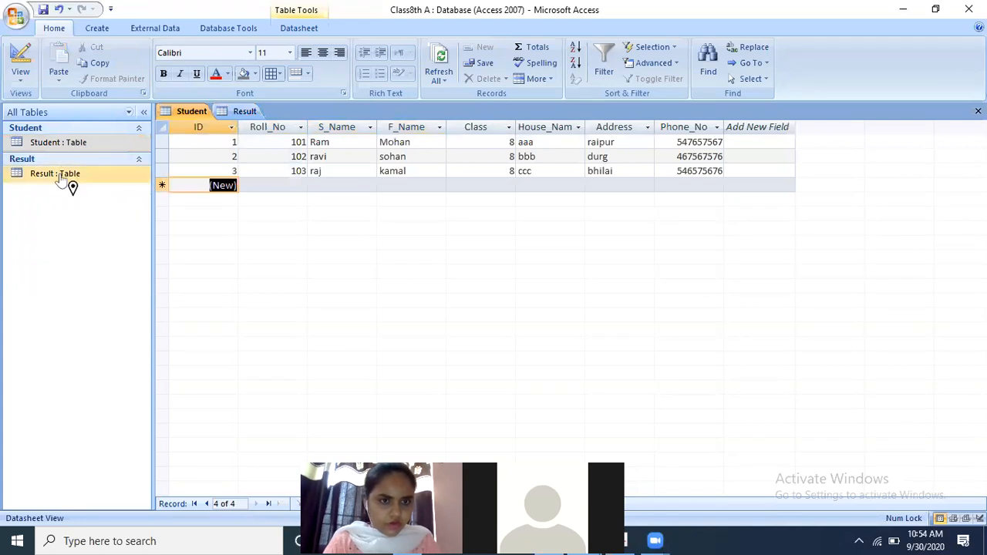
click(62, 177)
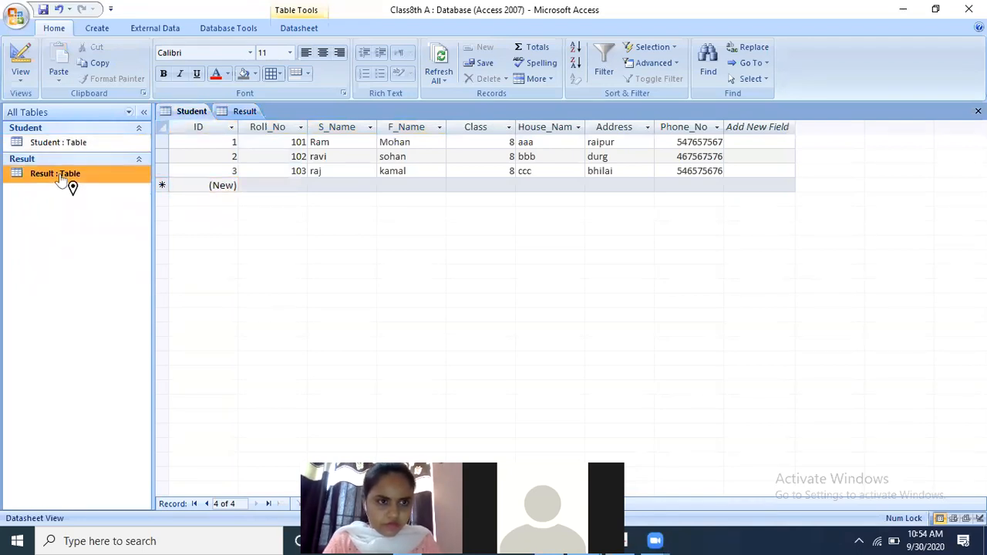
double_click(67, 179)
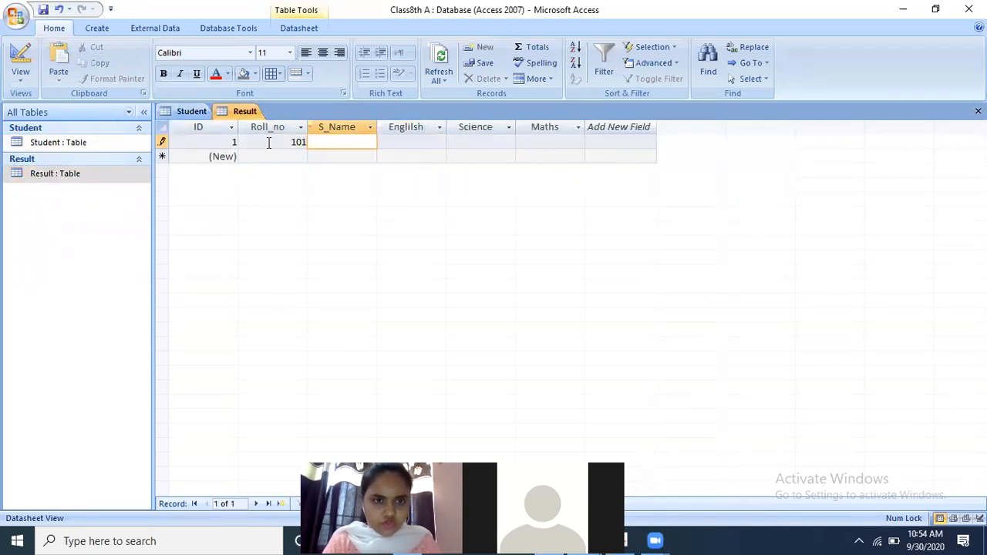
text(Ram)
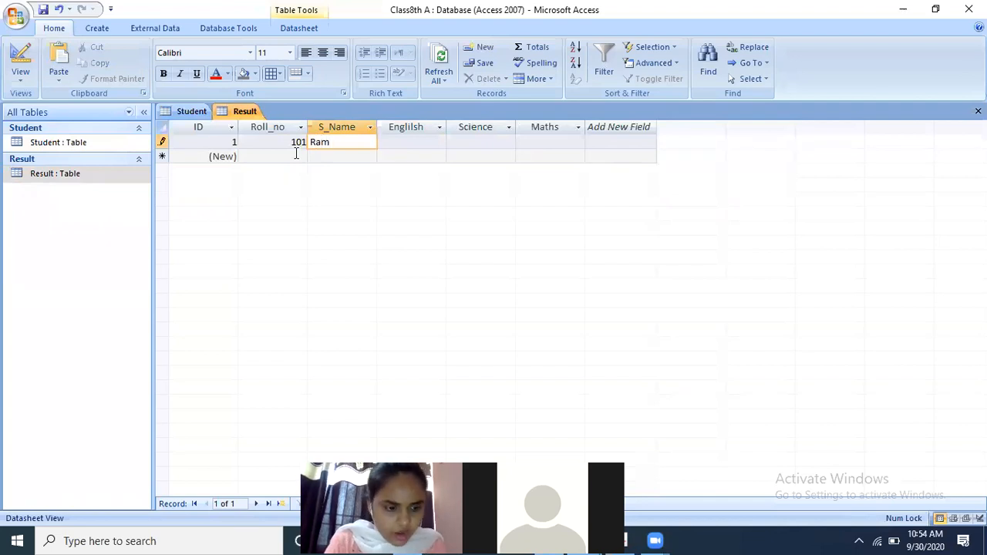
key(Tab)
text(50)
key(Tab)
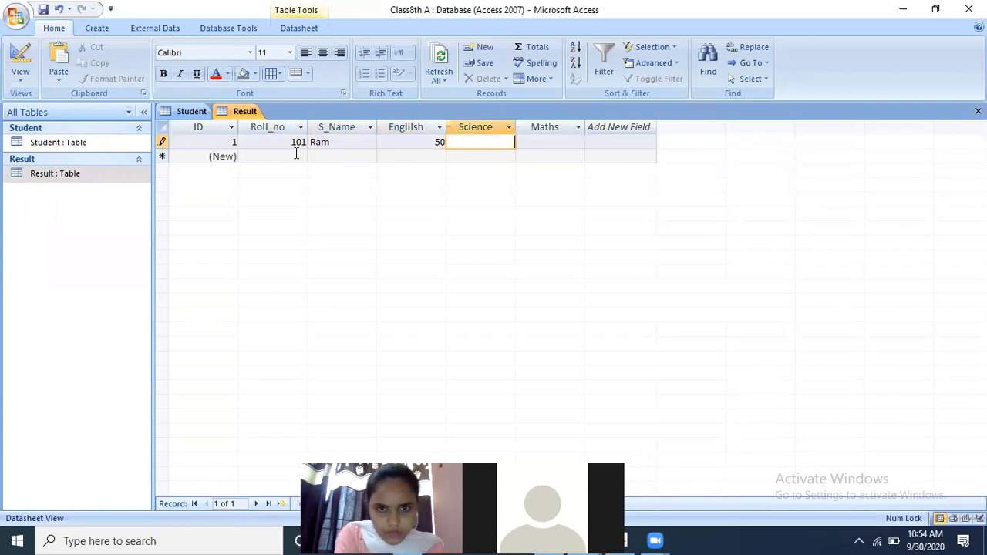
text(60)
key(Tab)
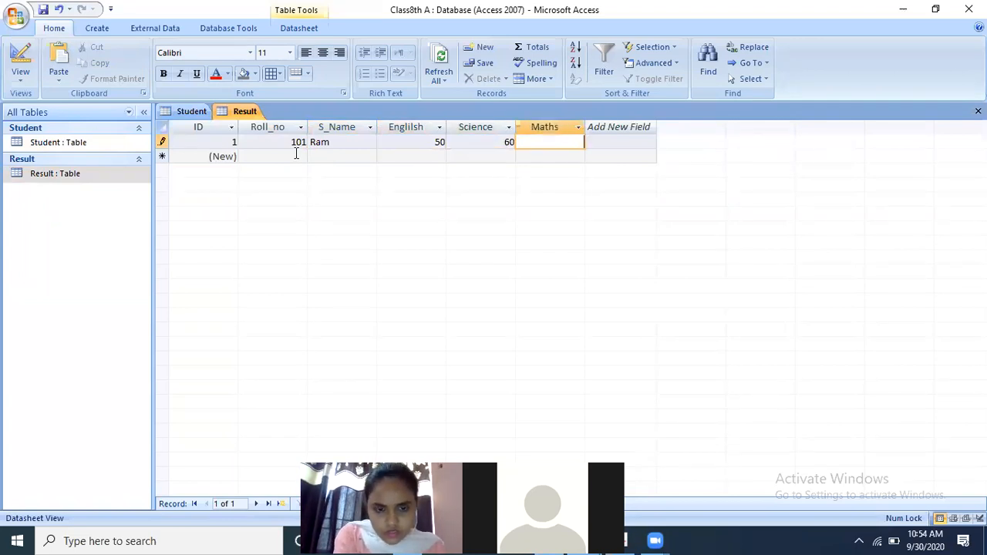
text(66)
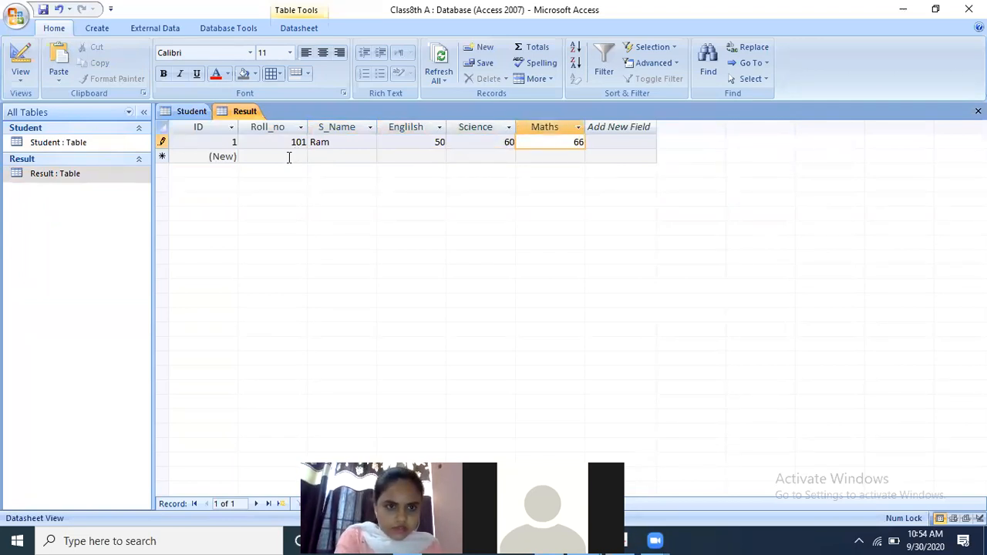
Start the second record: Roll_no 102, the student's name, English 76, Science 67.
click(289, 157)
text(1)
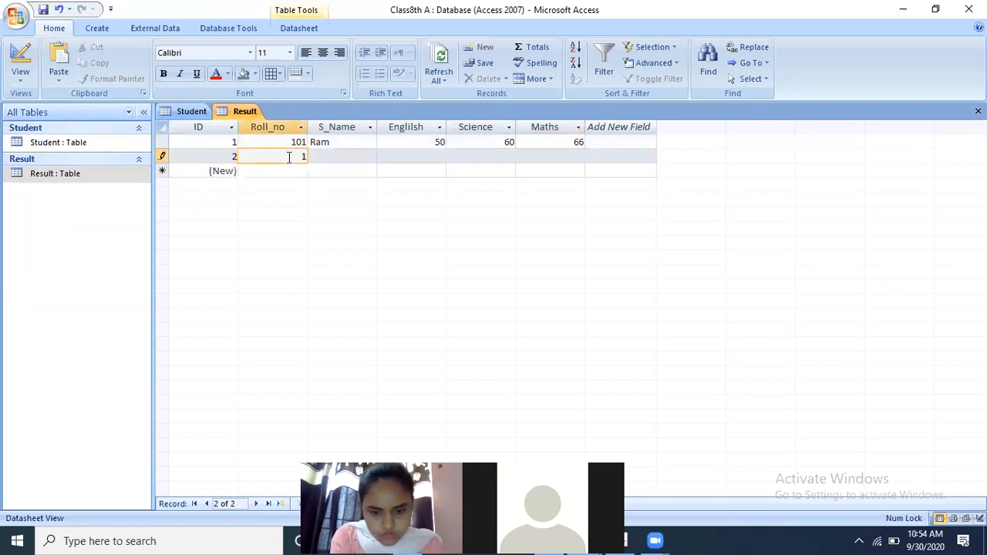
text(02)
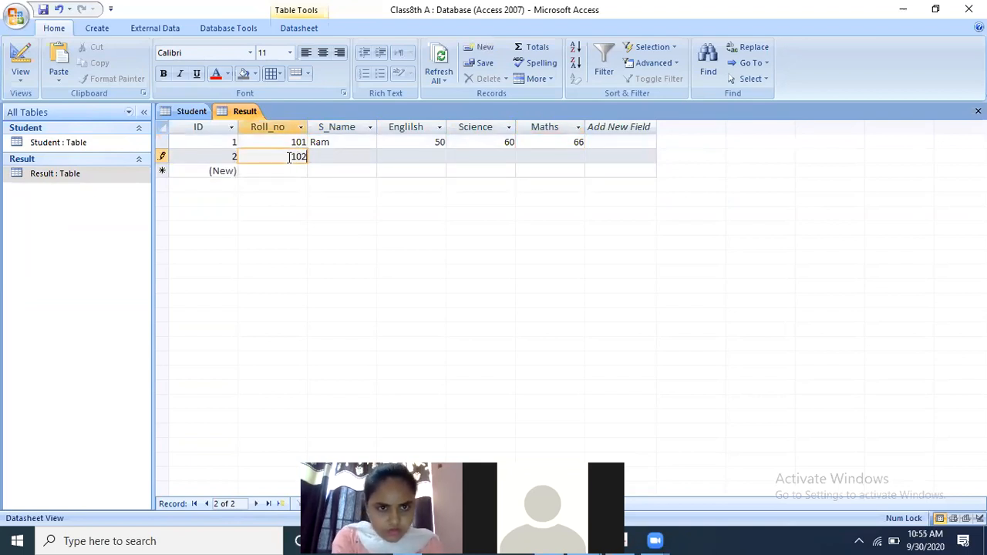
click(334, 158)
text(Ravi)
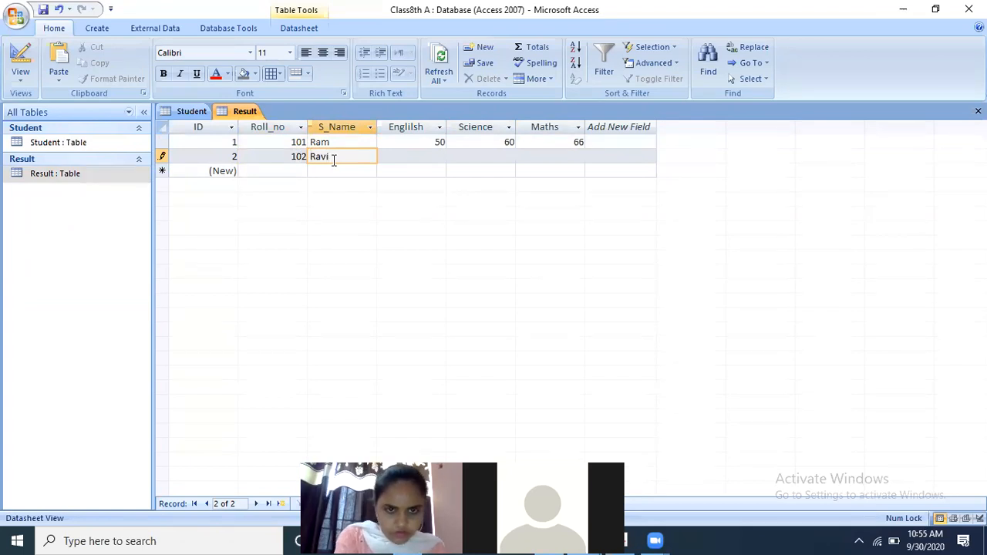
key(Tab)
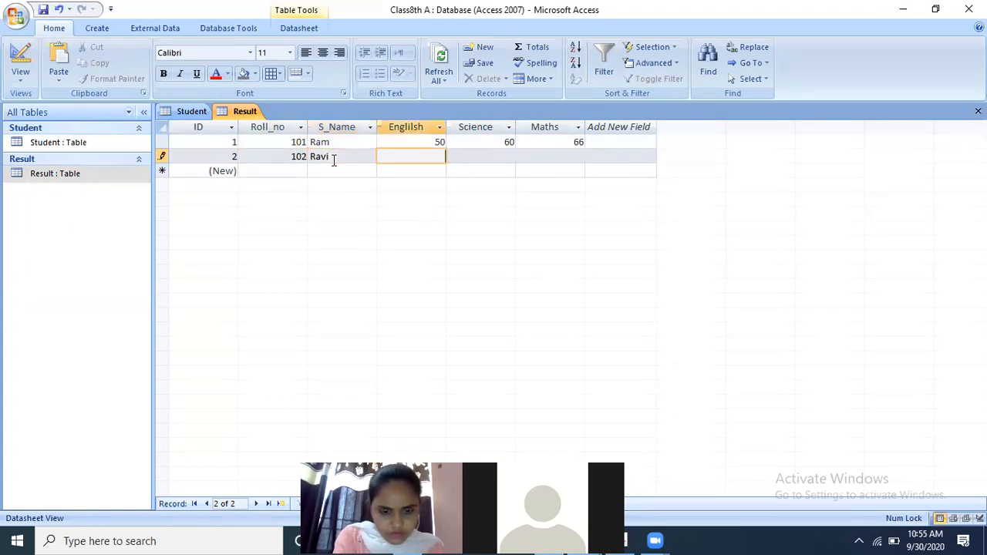
text(76)
key(Tab)
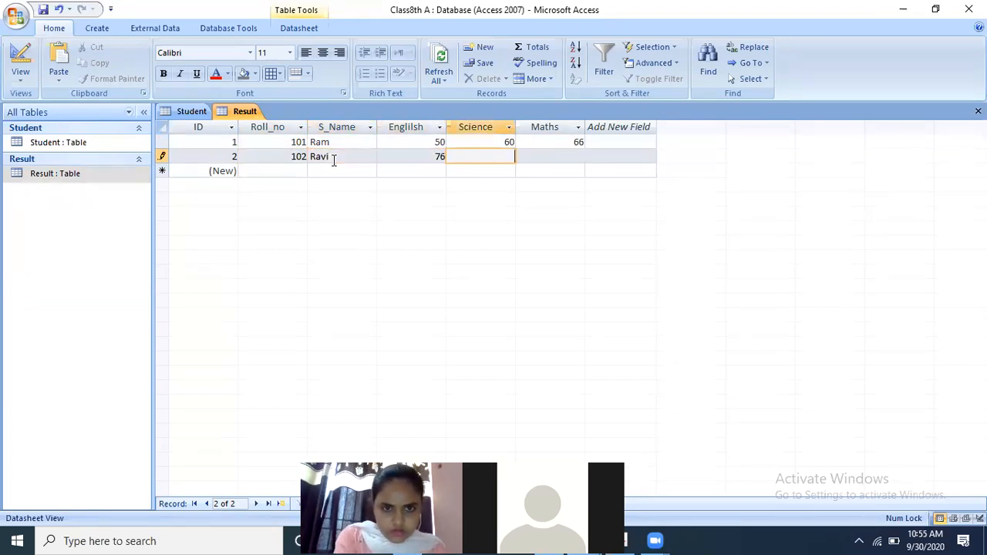
text(67)
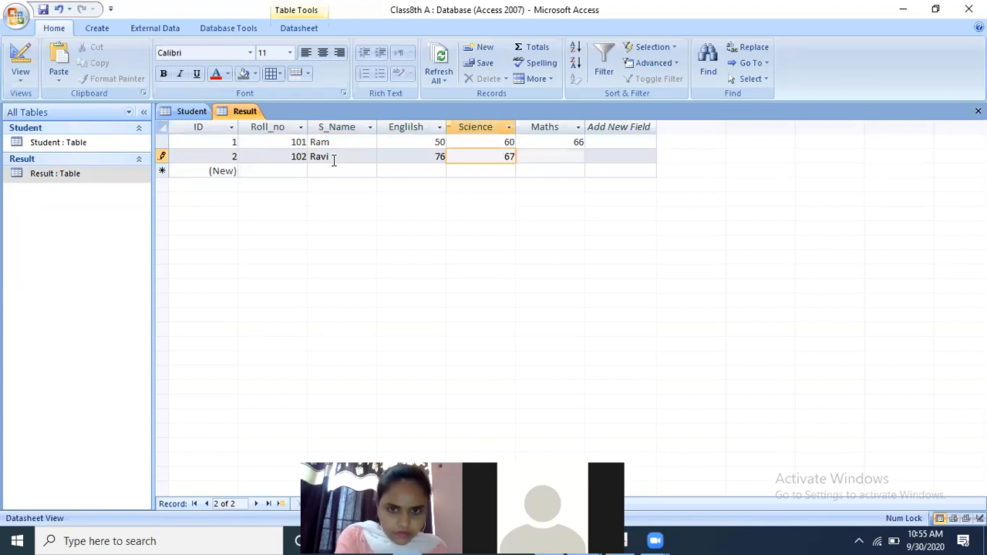
key(Tab)
Finish record 2 with Maths 55, then enter and commit record 103 with the student's name and marks 66, 60, 67.
text(55)
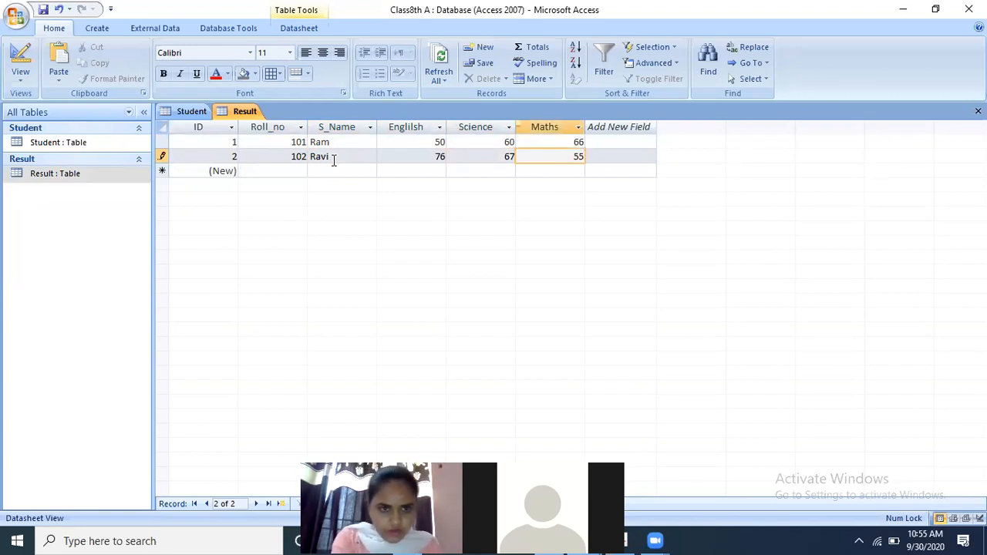
click(289, 170)
text(103)
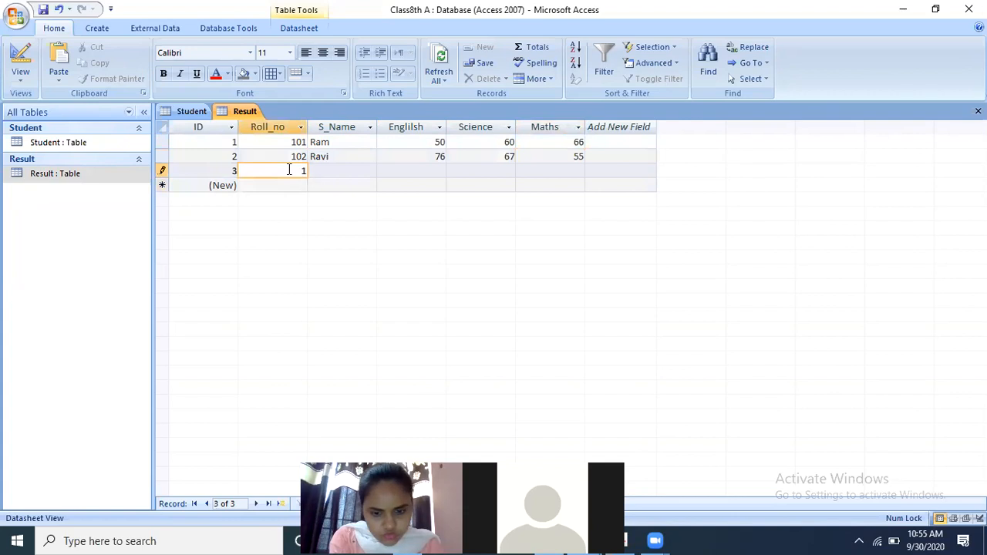
click(337, 172)
text(Raj)
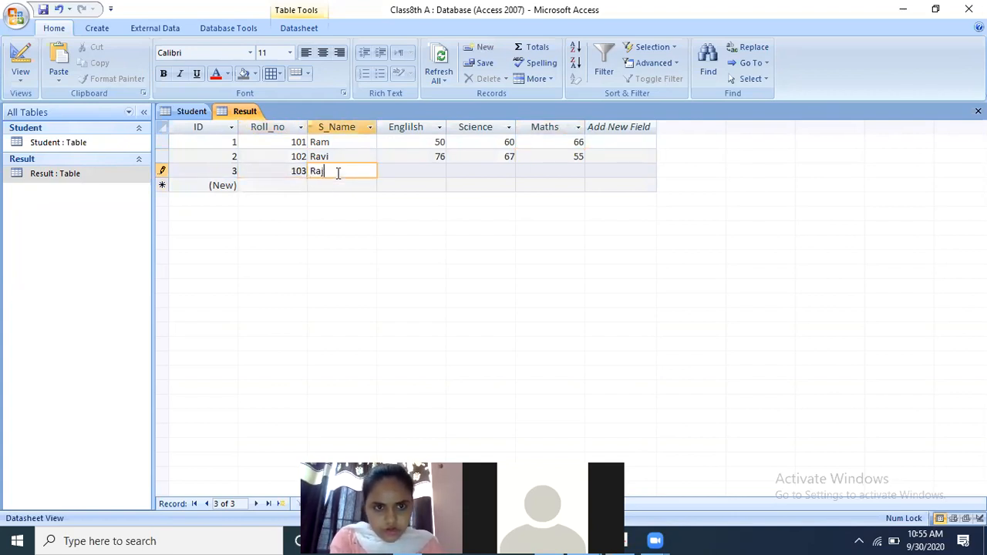
click(418, 171)
text(66)
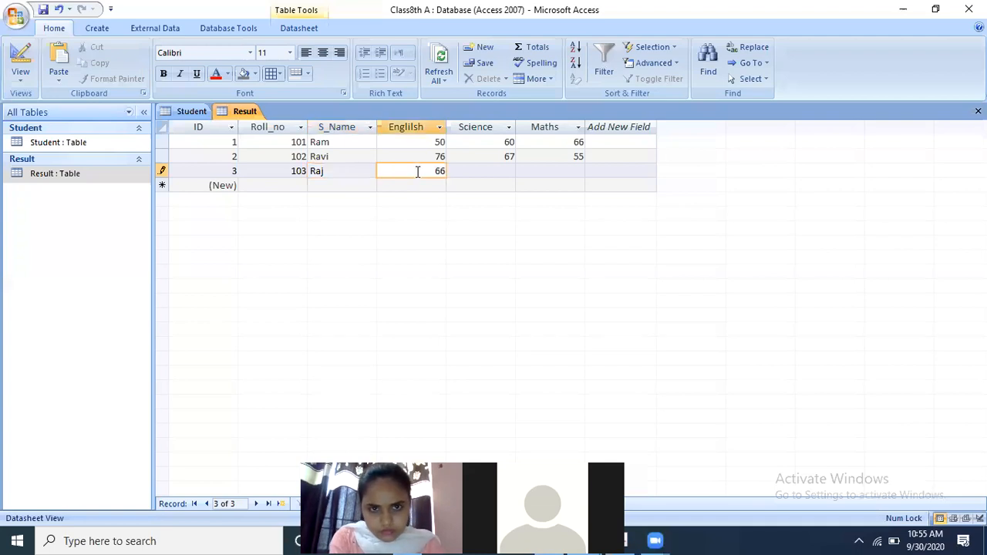
key(Tab)
text(60)
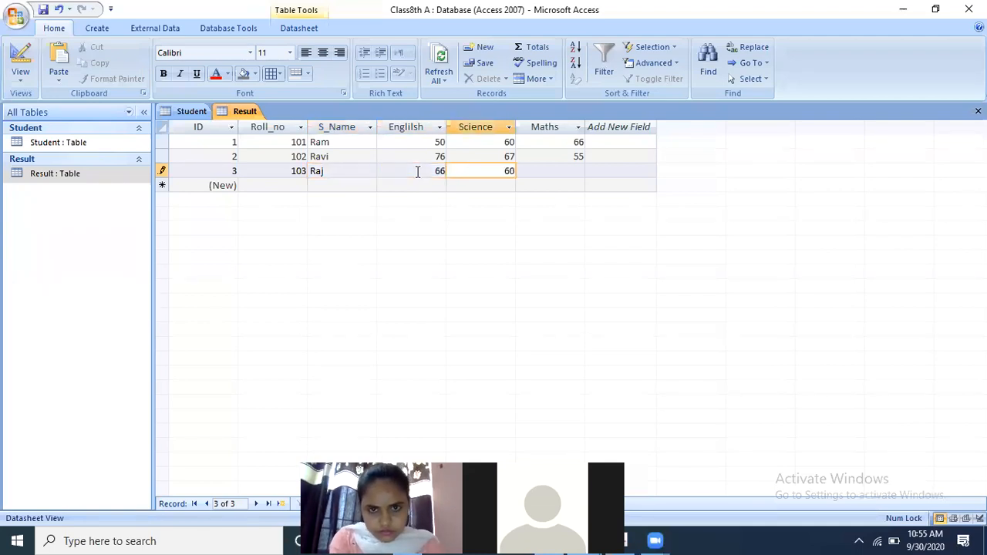
key(Tab)
text(67)
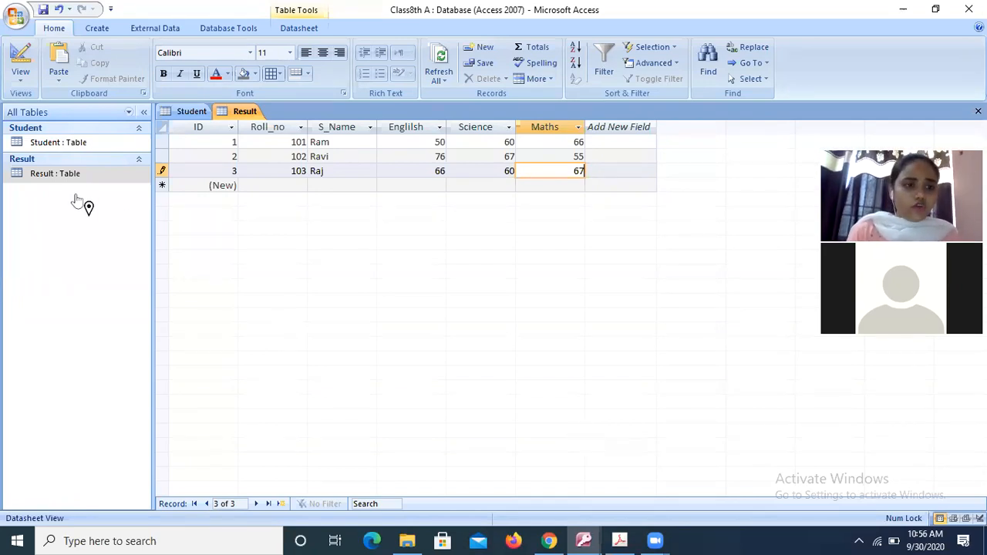
click(65, 144)
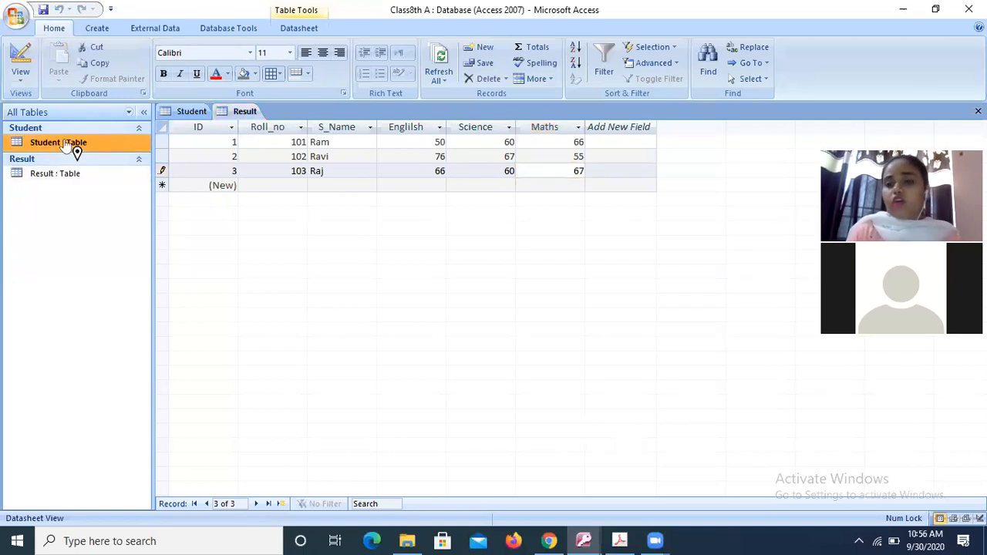
click(618, 127)
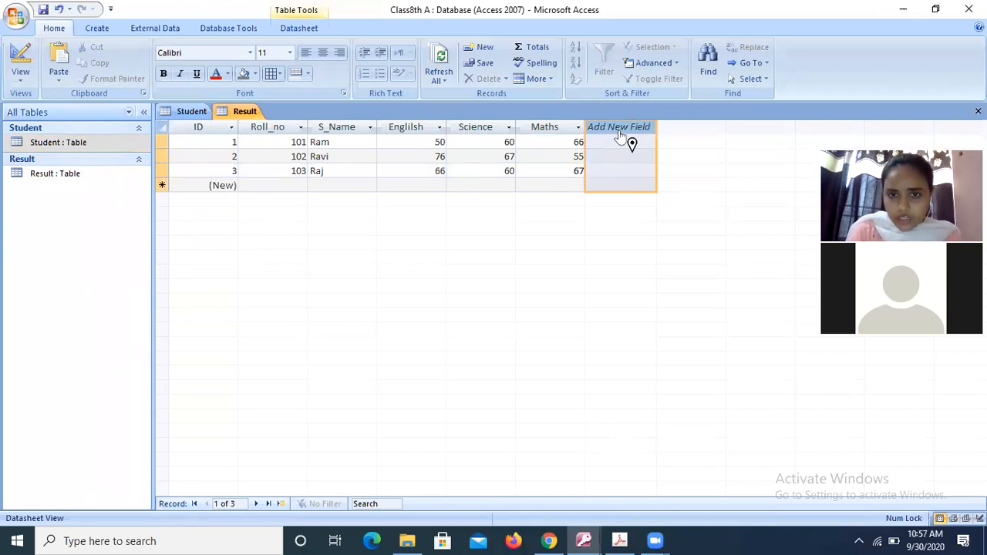
Insert a blank column after Maths and rename it from Field1 to Hindi.
right_click(621, 136)
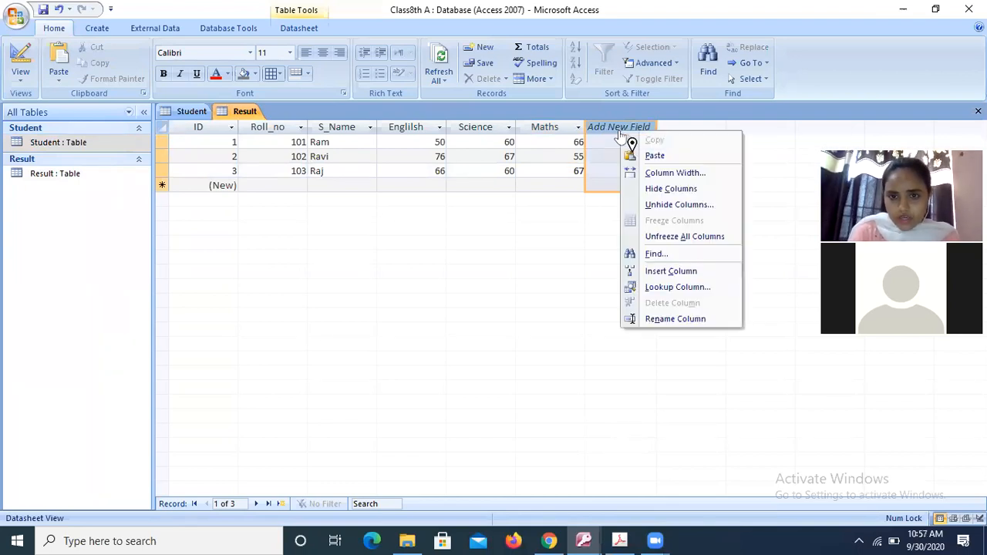
click(654, 274)
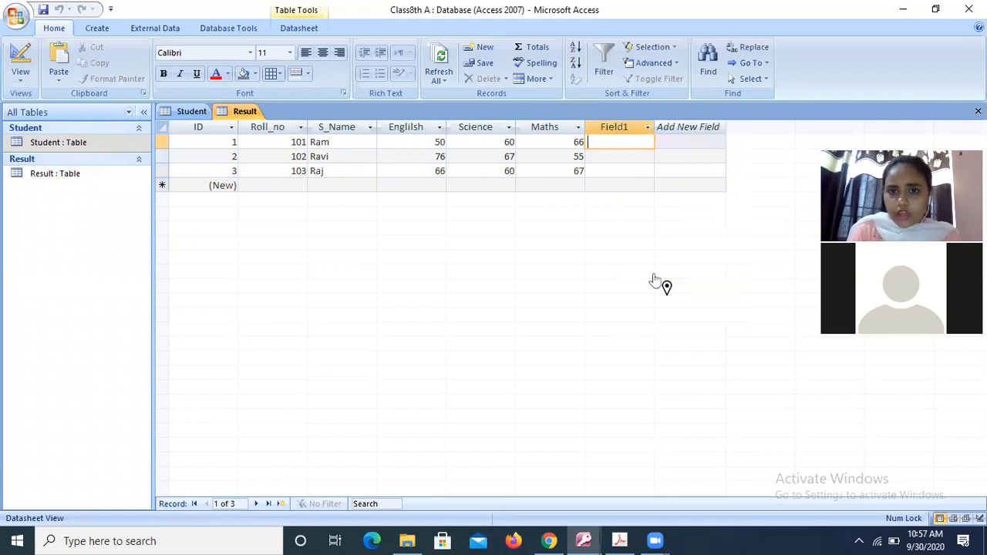
click(649, 130)
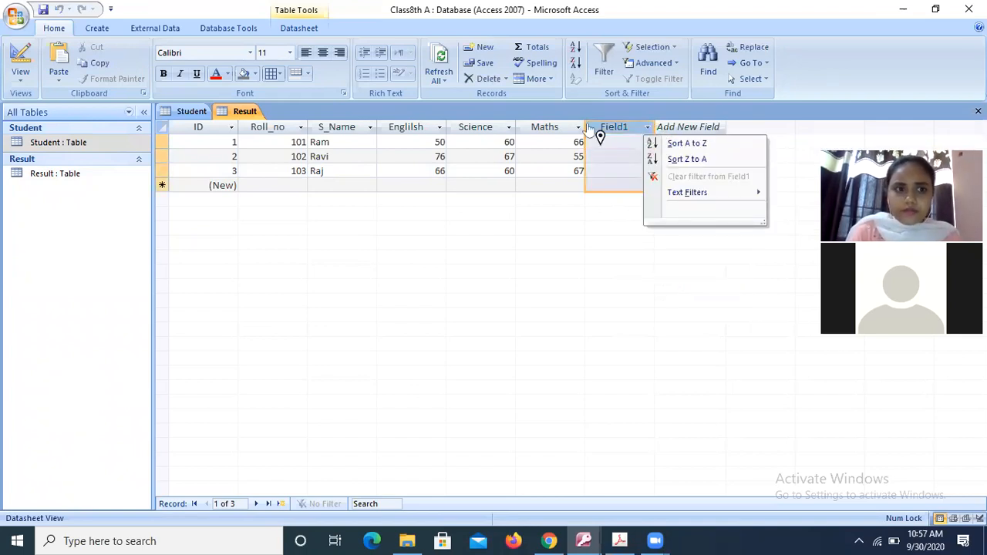
click(96, 31)
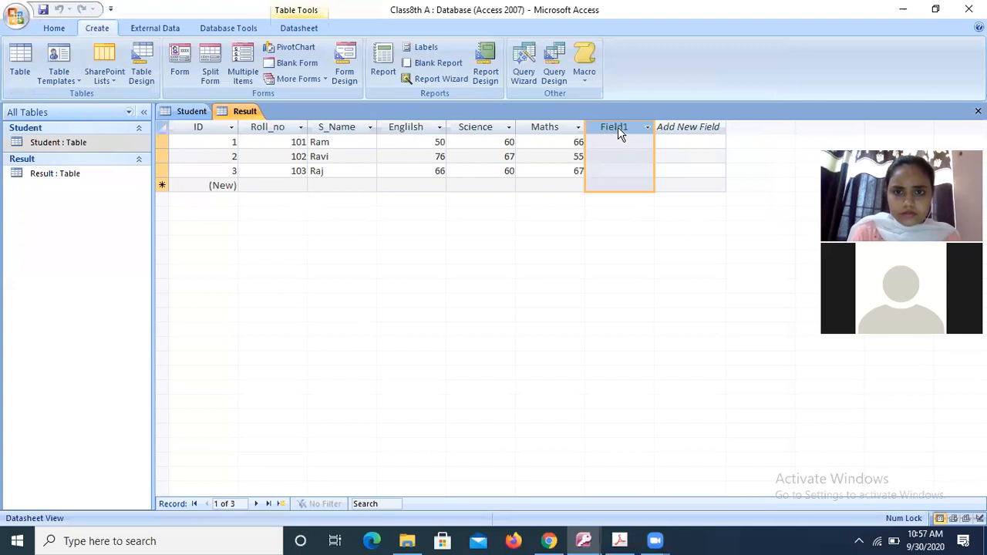
click(236, 32)
click(175, 34)
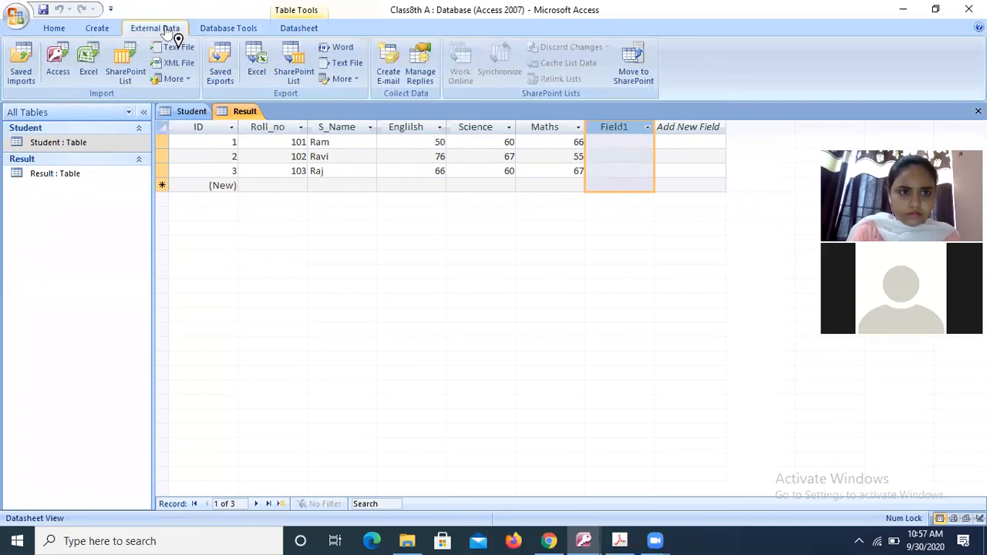
click(292, 29)
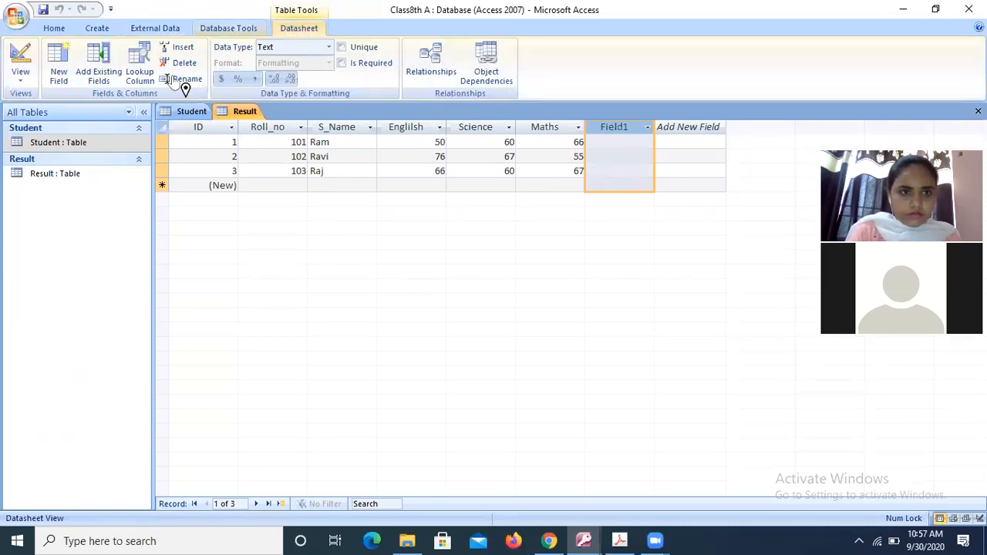
click(187, 79)
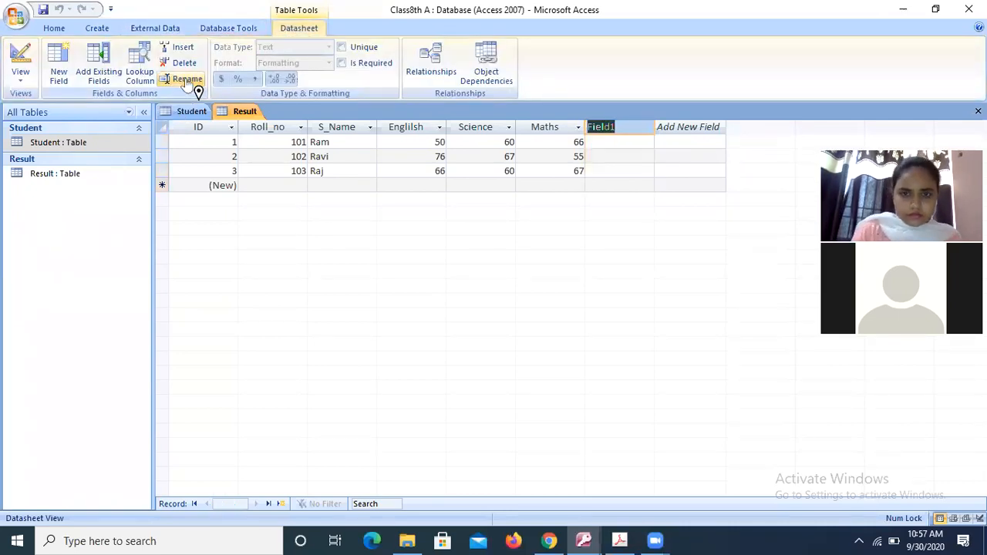
text(Hin)
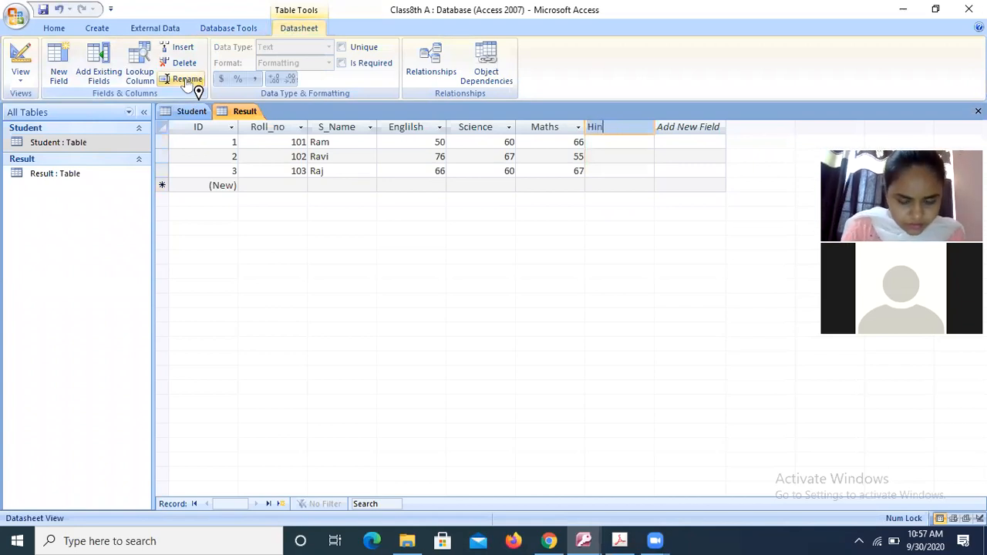
text(di)
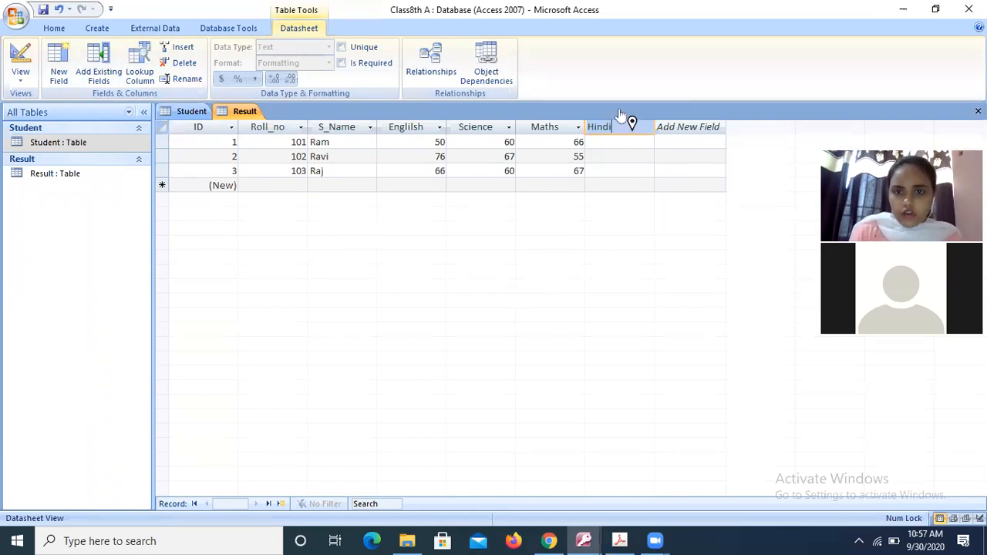
key(Return)
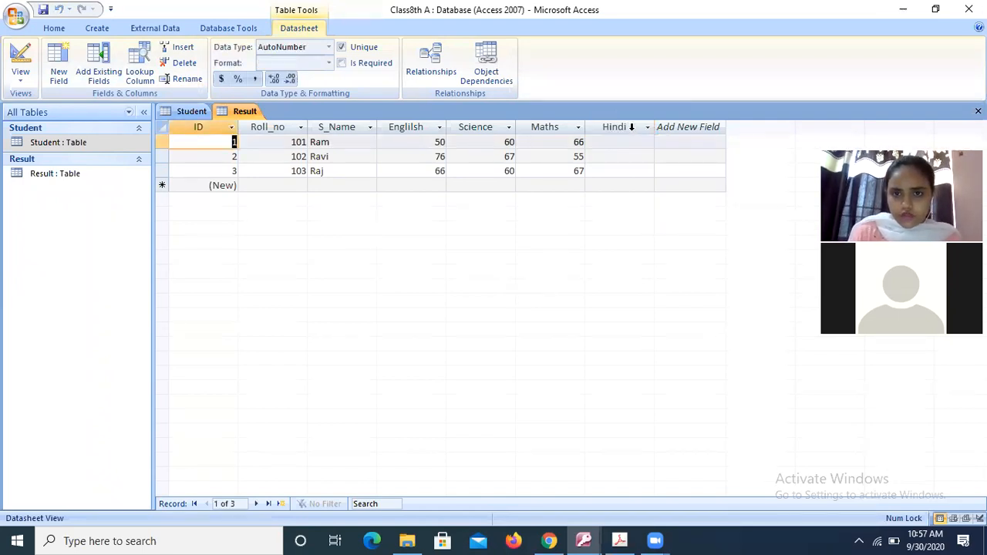
click(632, 131)
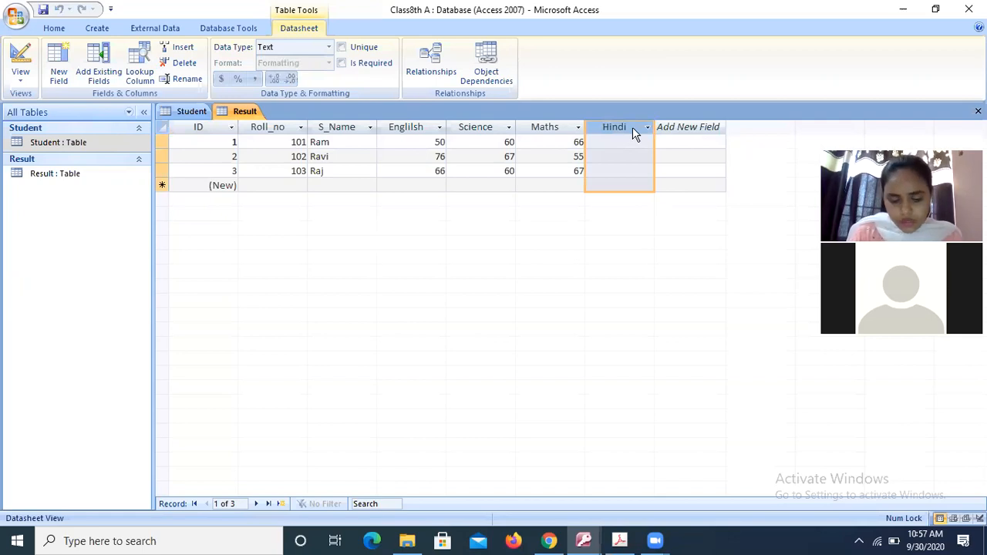
Delete the Hindi column, confirming the permanent deletion.
right_click(632, 133)
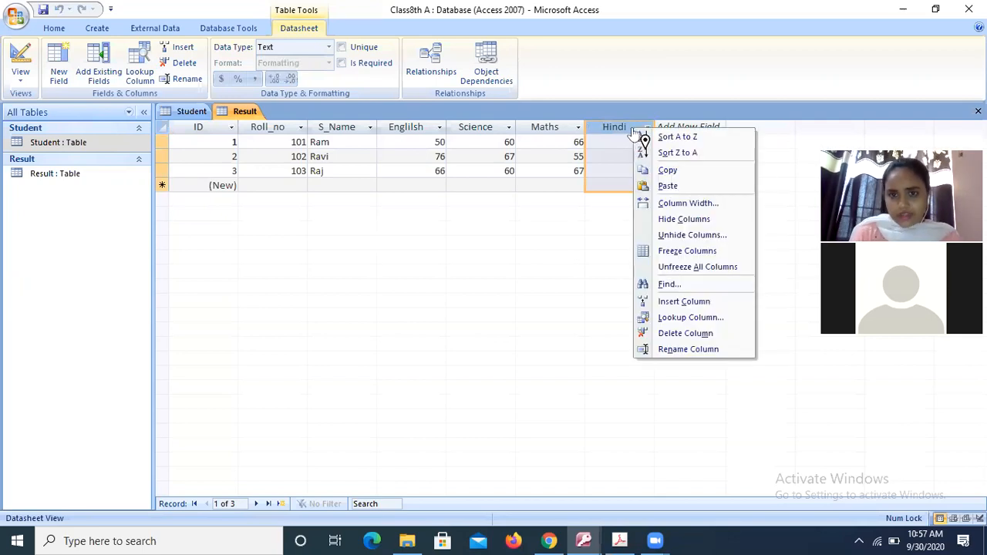
click(668, 335)
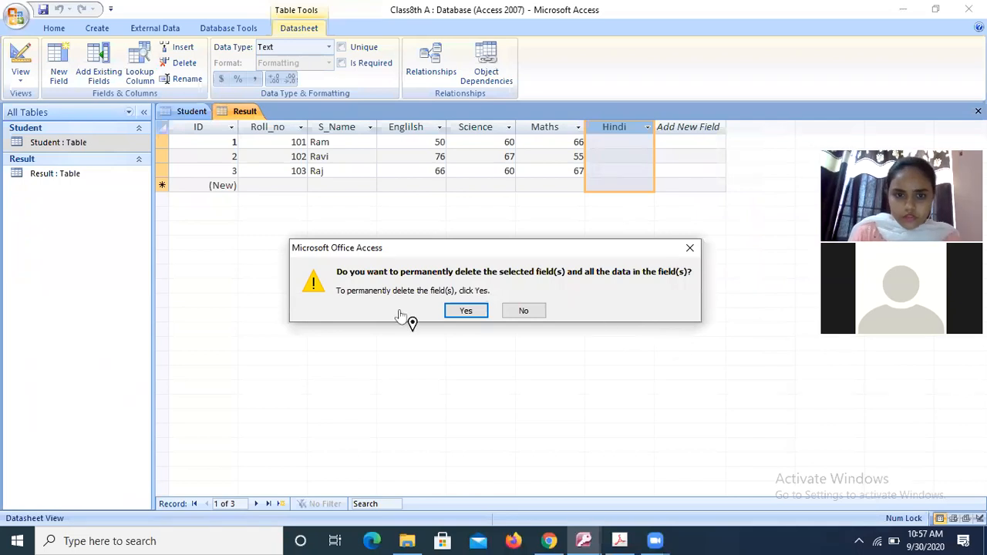
click(463, 311)
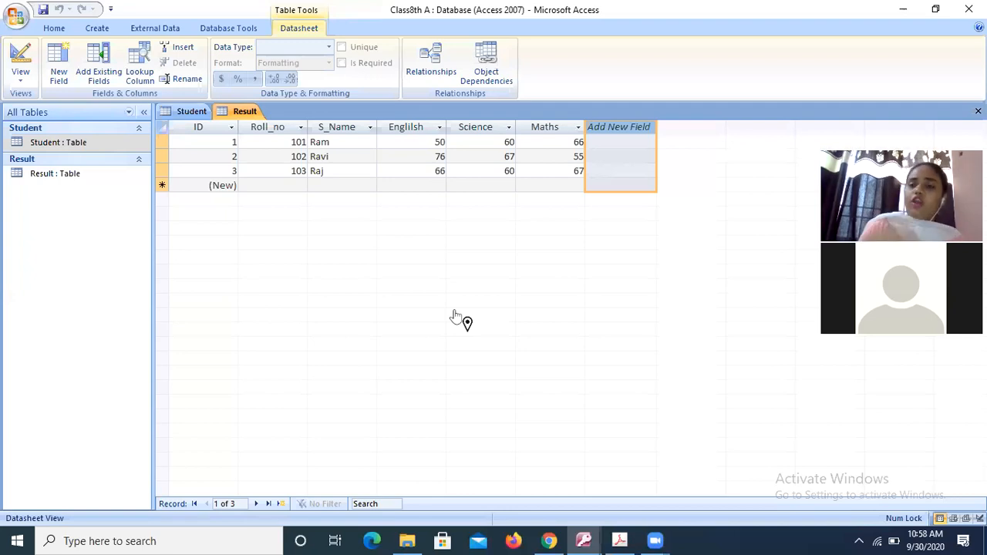
Rename the Maths column header to SST, correcting a mistyped name along the way.
click(555, 129)
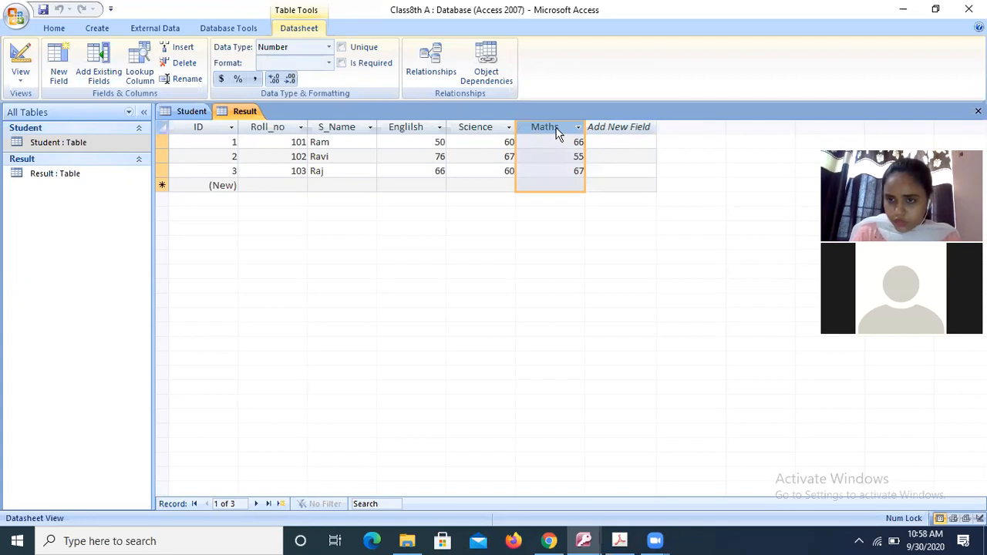
right_click(558, 133)
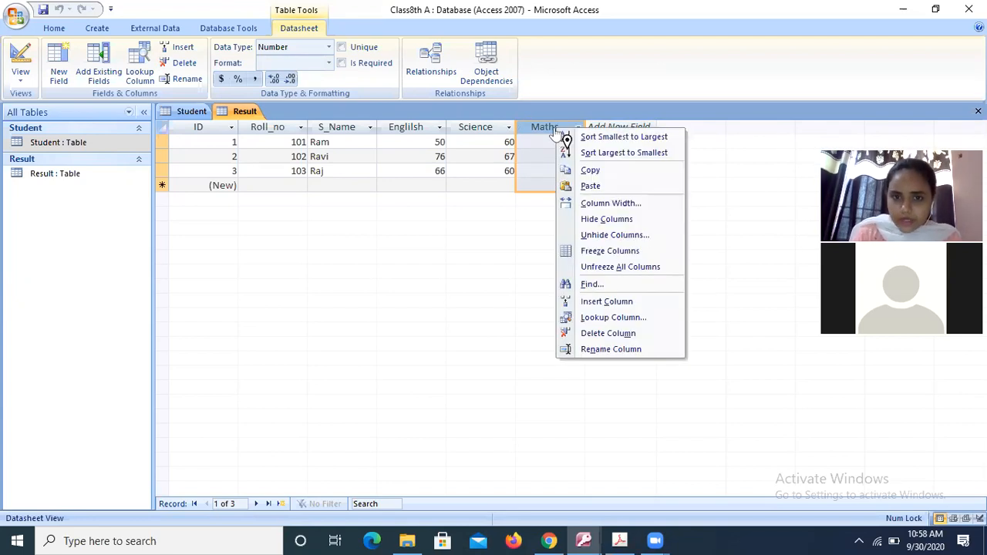
click(610, 349)
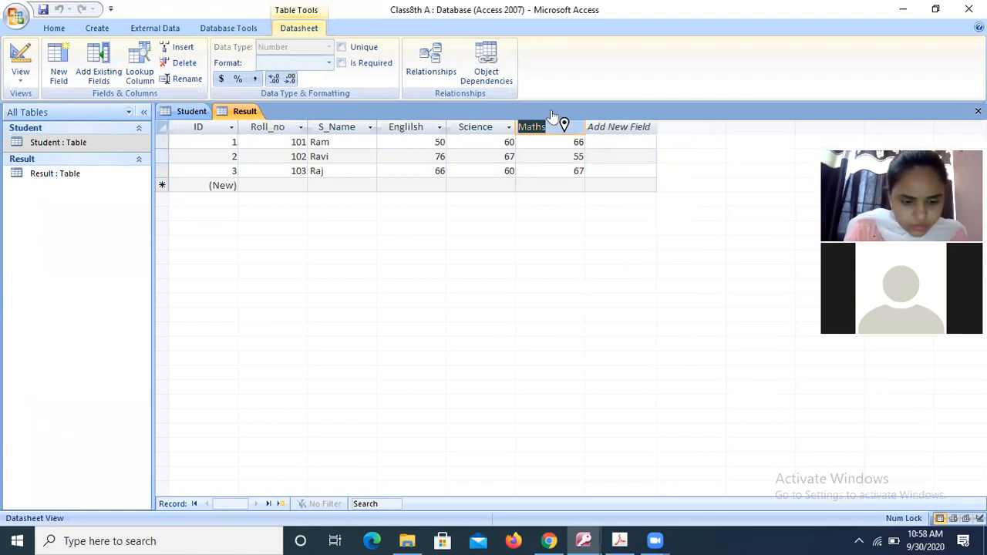
text(Hindi)
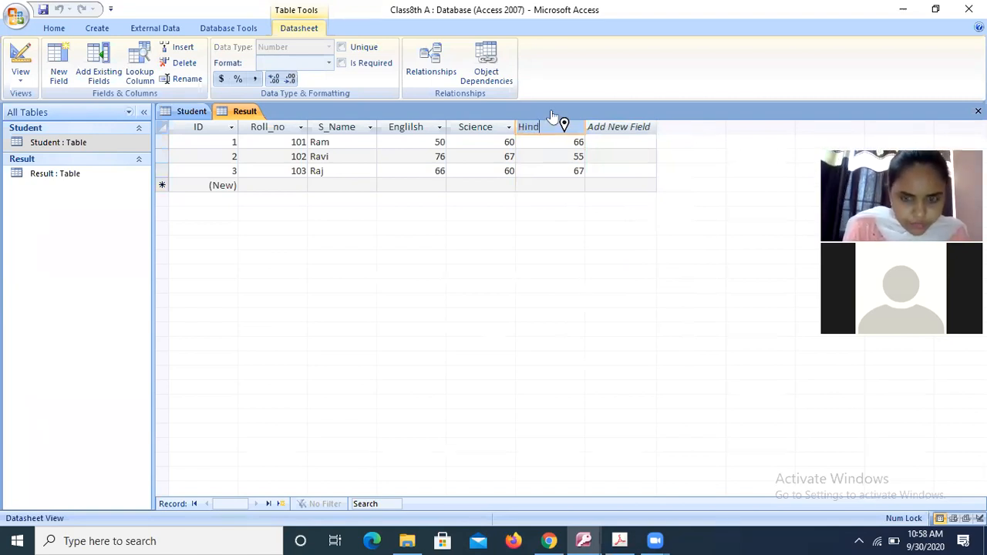
key(BackSpace)
key(BackSpace)
key(BackSpace)
key(BackSpace)
key(BackSpace)
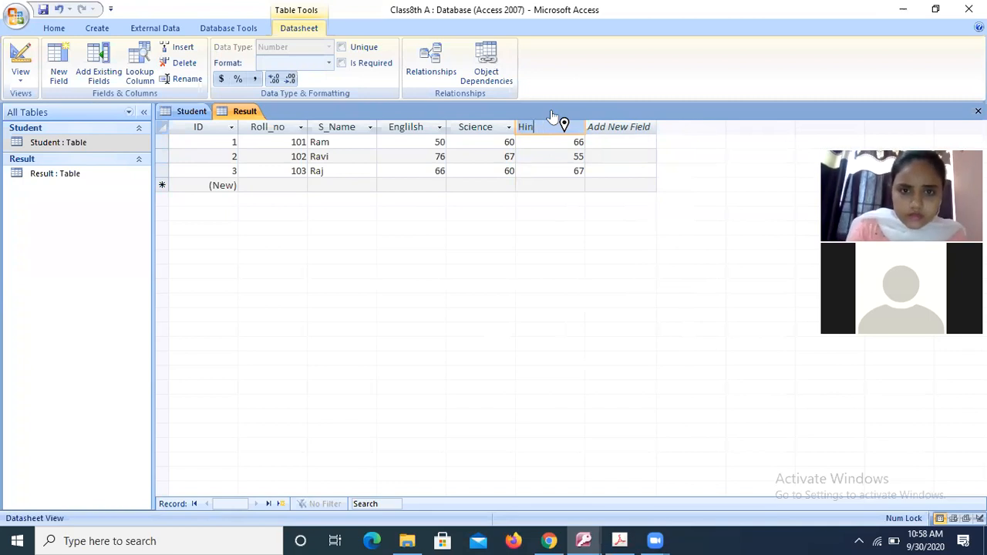
text(SST)
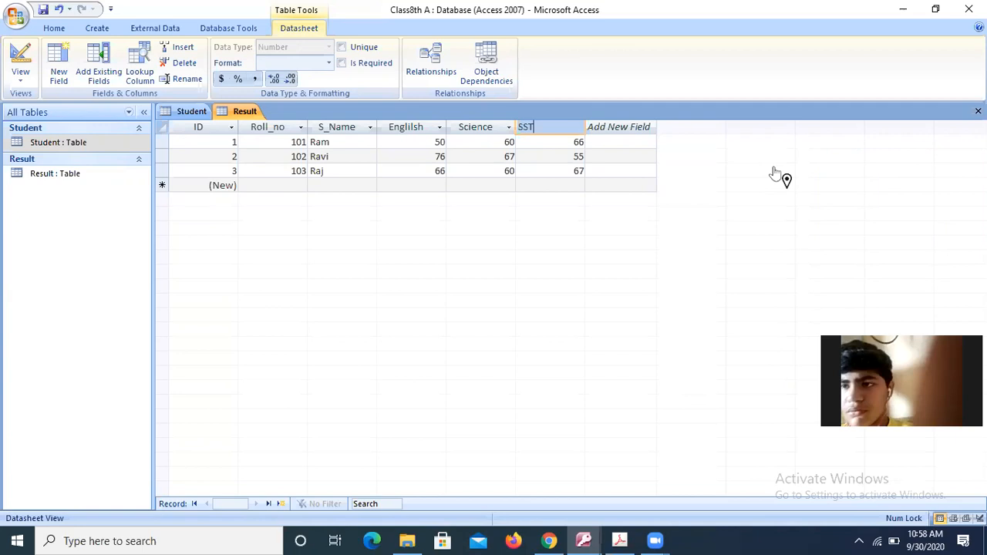
click(674, 225)
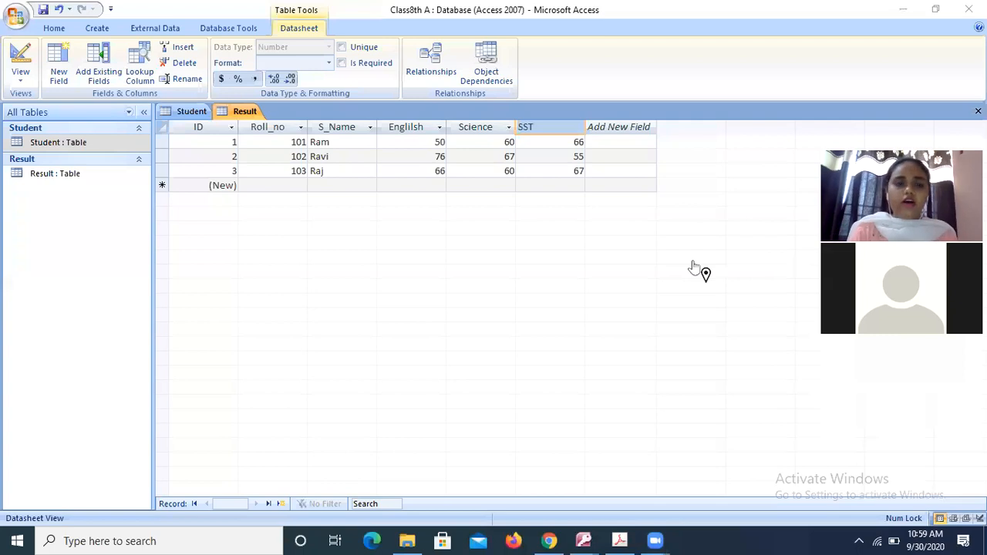
Add record 4: Roll_no 104, the student's name, marks 55, 60 and 54.
click(284, 187)
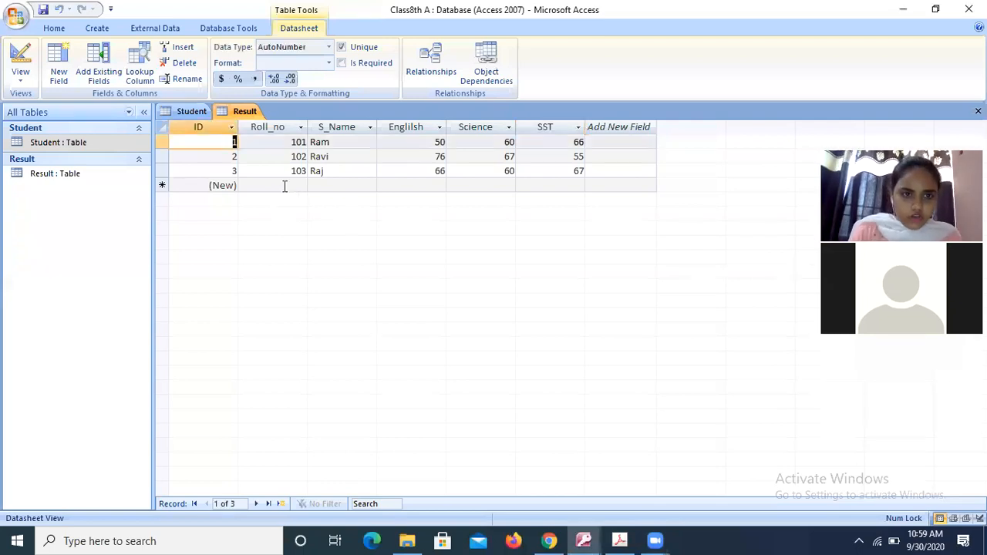
click(285, 187)
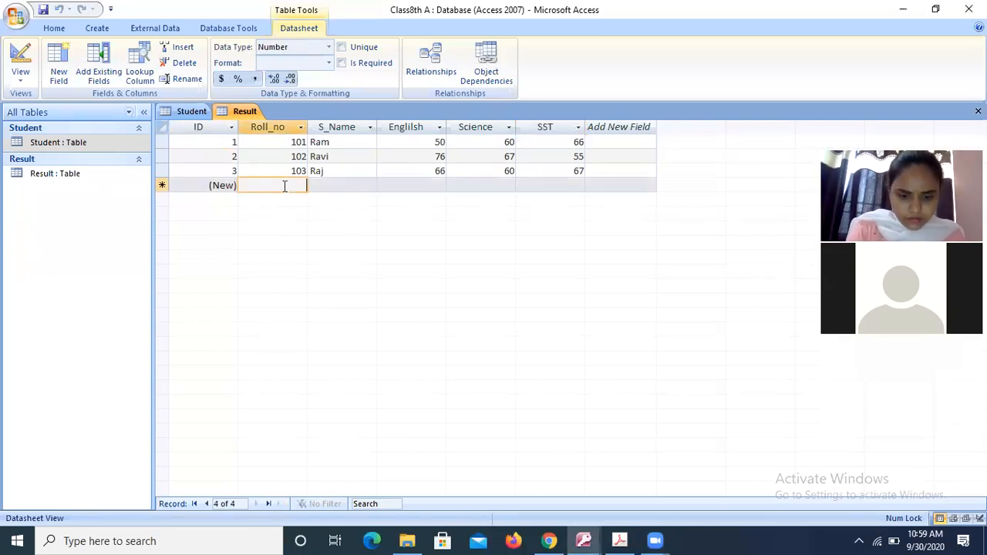
text(104)
key(Tab)
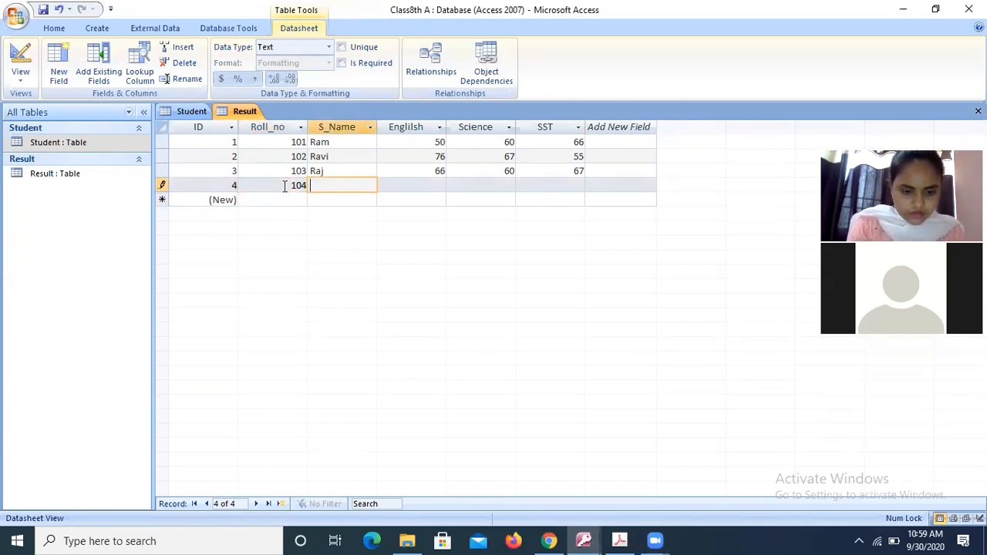
text(hardik)
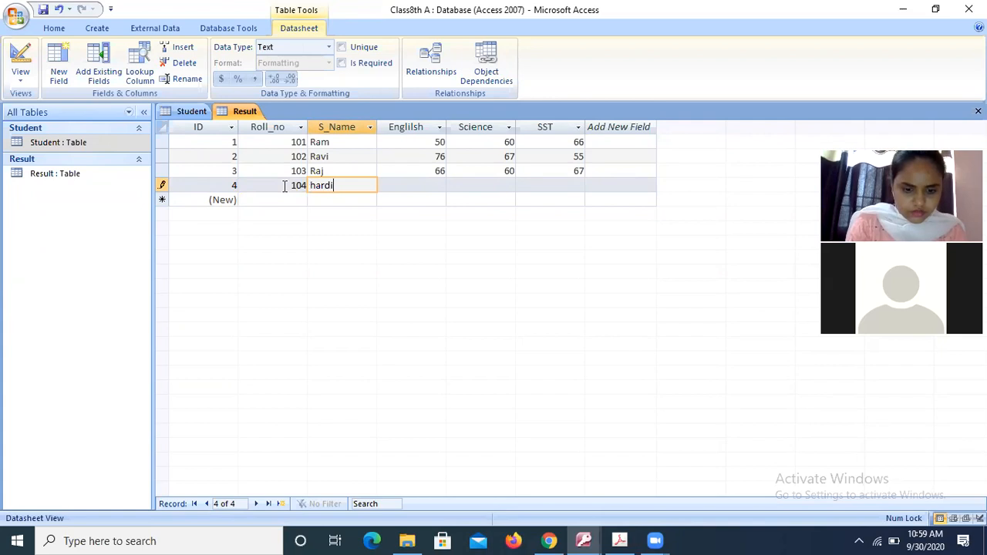
click(426, 187)
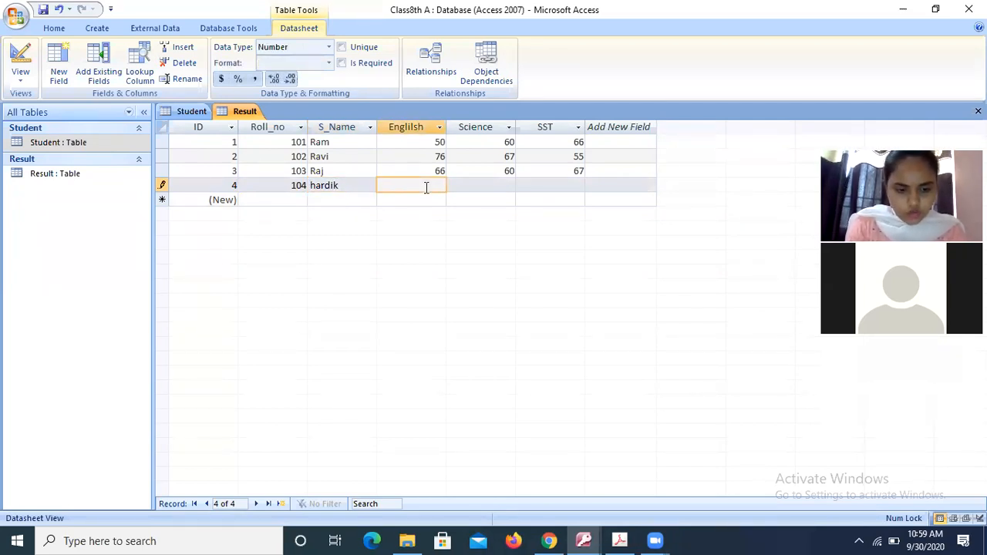
text(55)
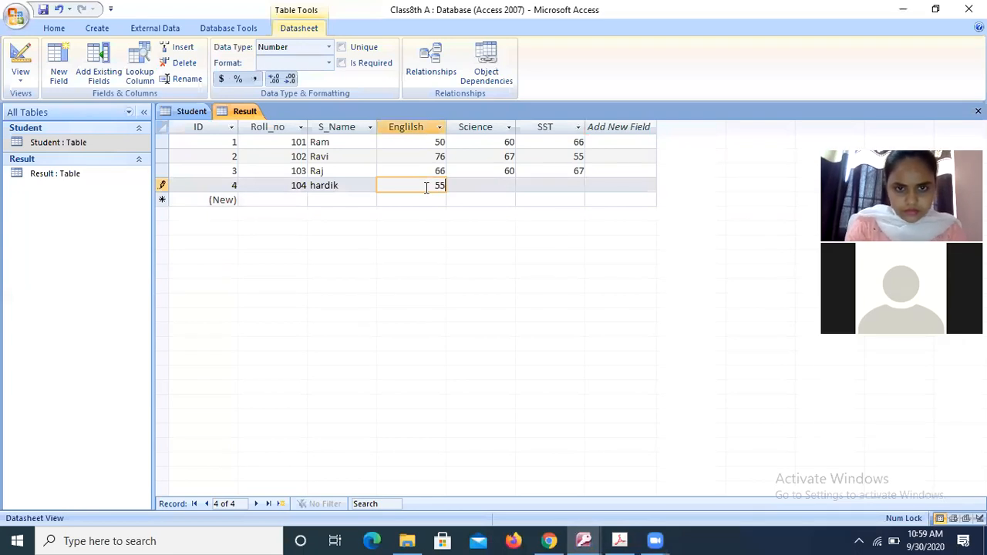
click(466, 188)
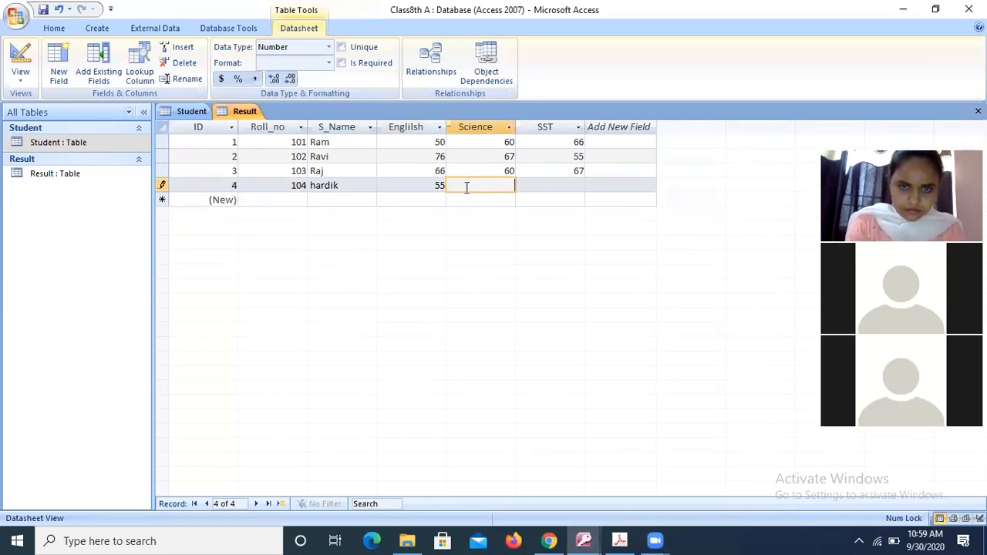
text(60)
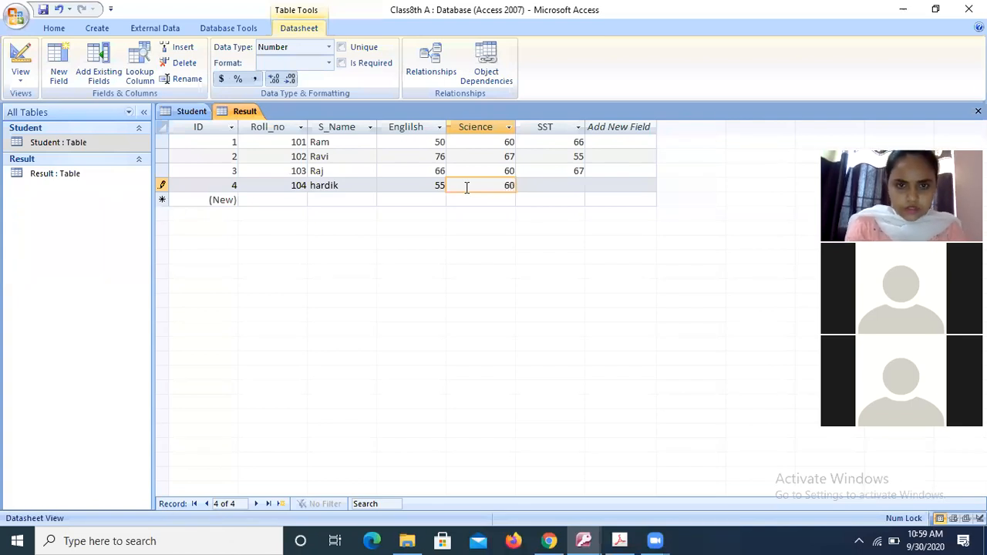
click(545, 187)
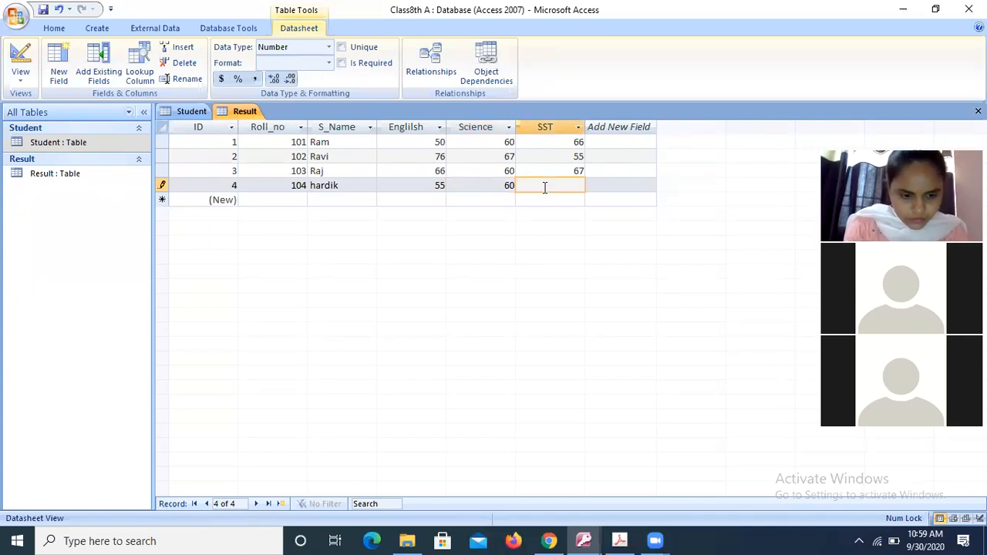
text(54)
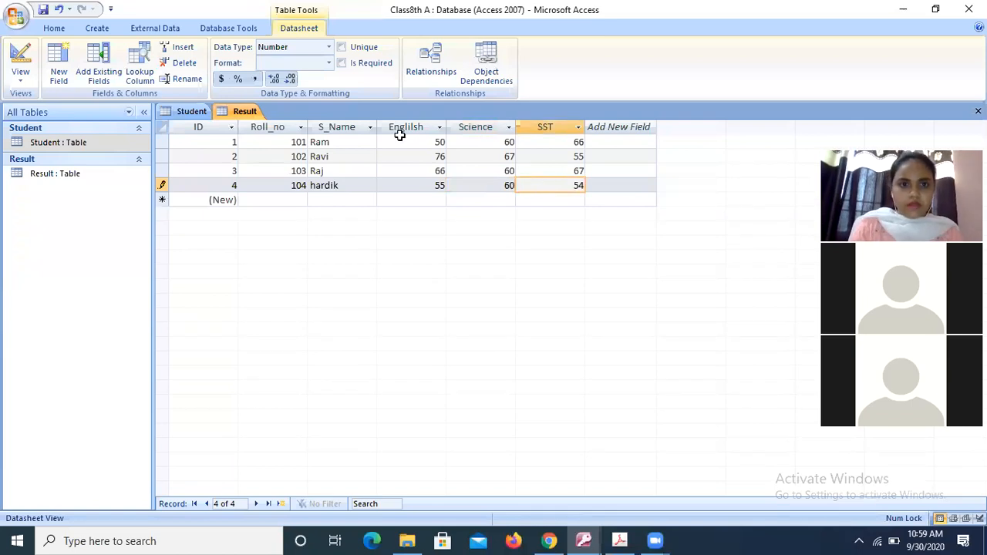
Change record 1's English mark from 50 to 60.
click(443, 142)
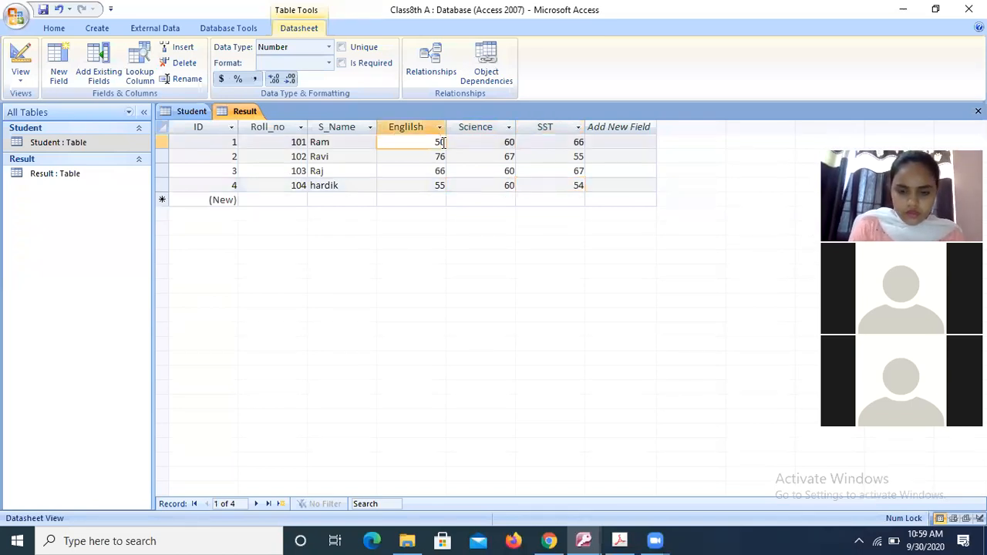
key(BackSpace)
text(6)
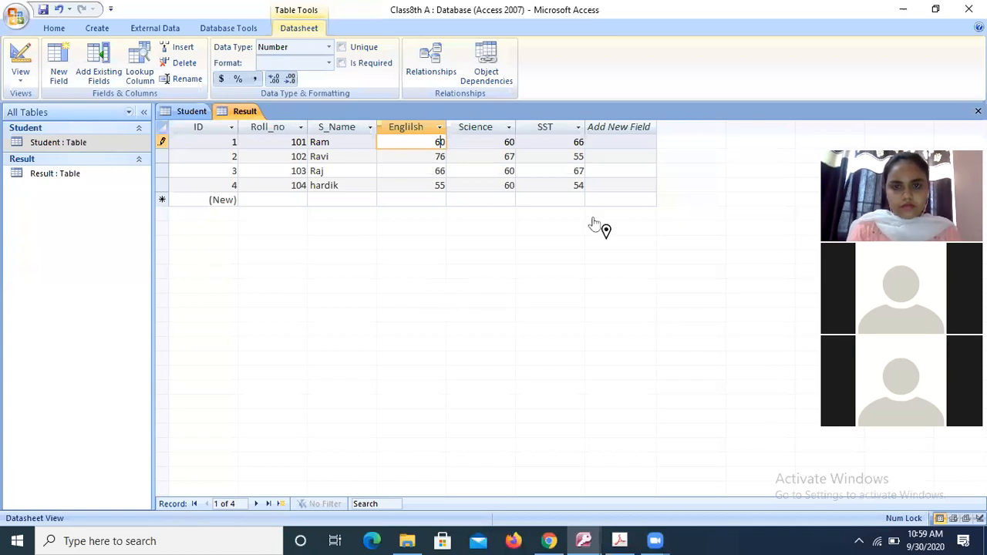
Commit record 1's corrected English mark of 60, then check the SST column's context menu.
click(285, 201)
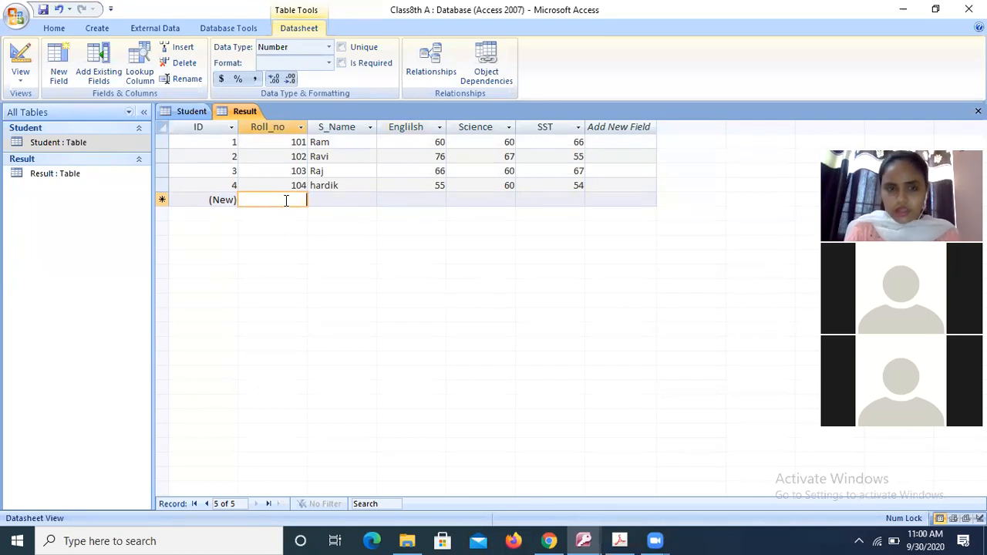
click(538, 127)
right_click(538, 127)
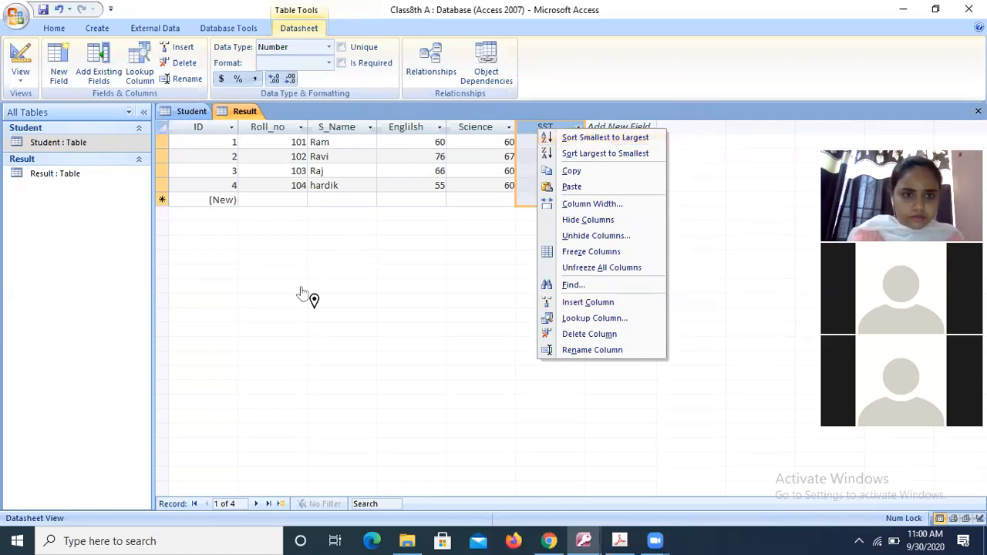
click(301, 253)
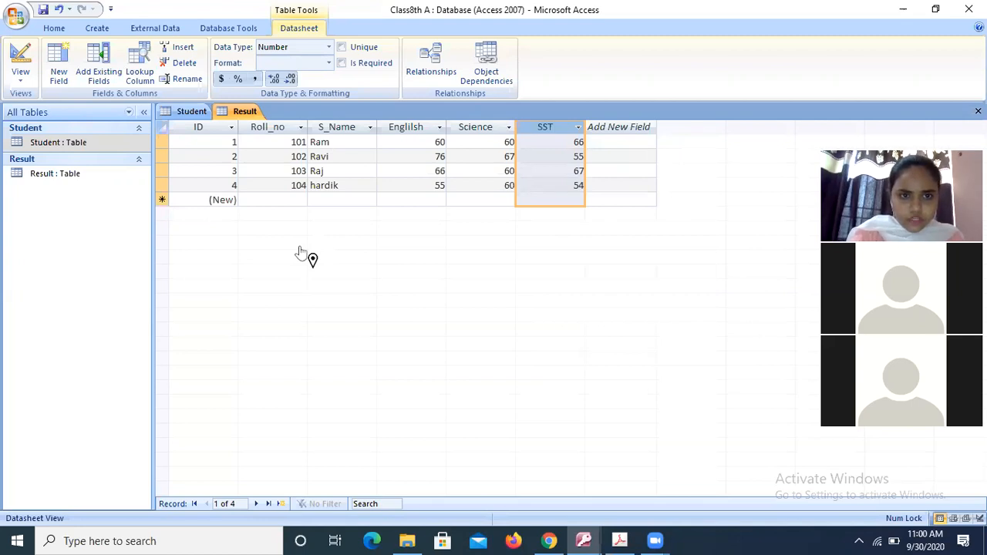
click(370, 128)
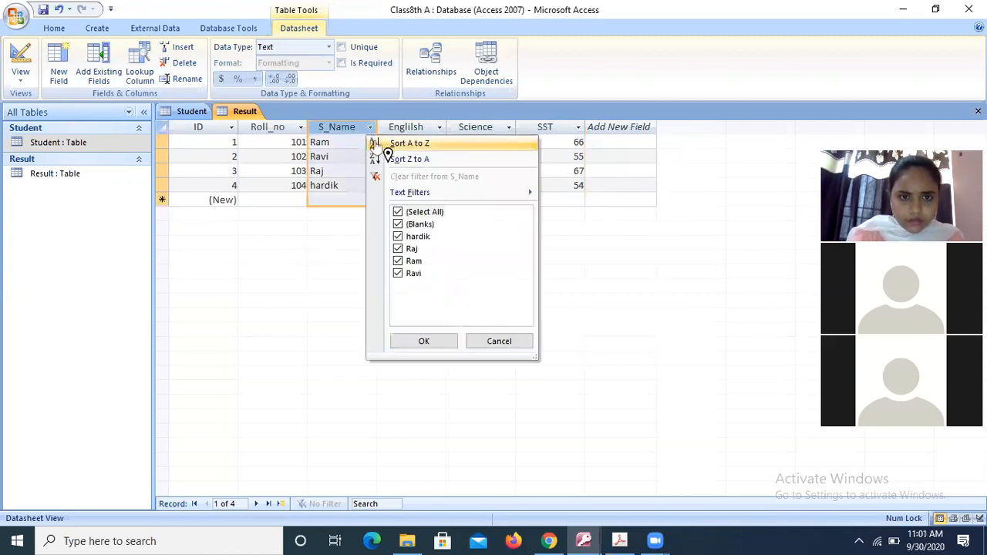
Sort the Result rows A to Z by S_Name, so hardik, Raj, Ram, Ravi are listed.
click(397, 145)
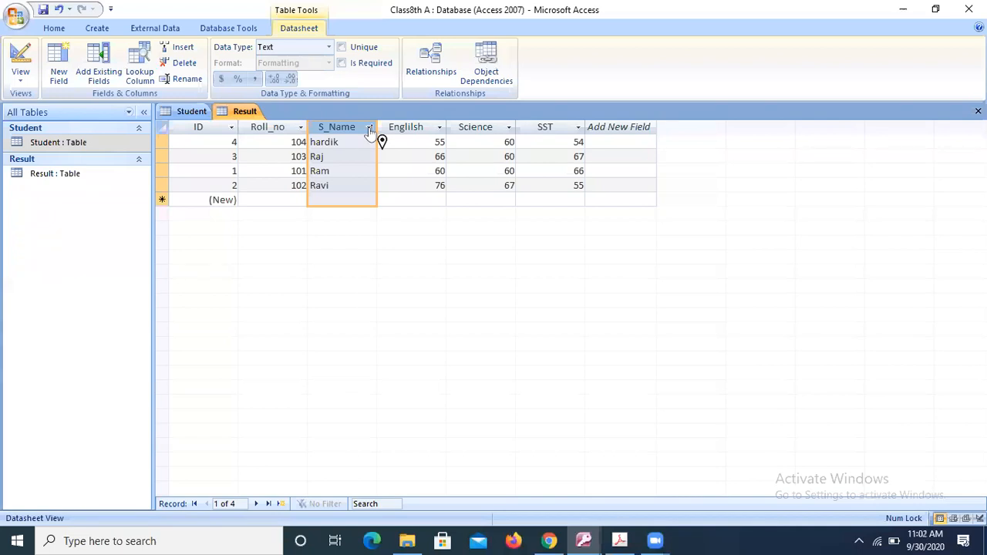
click(370, 128)
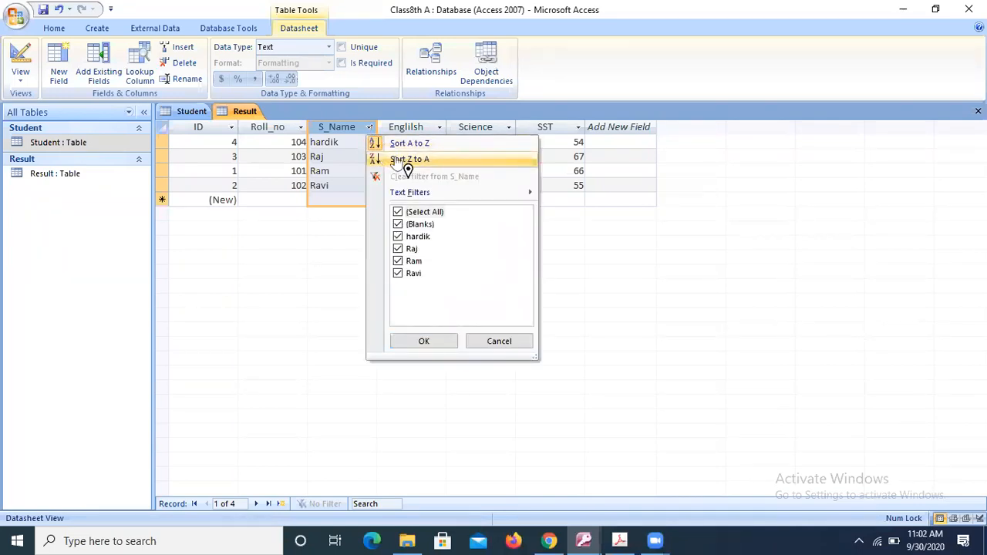
click(301, 132)
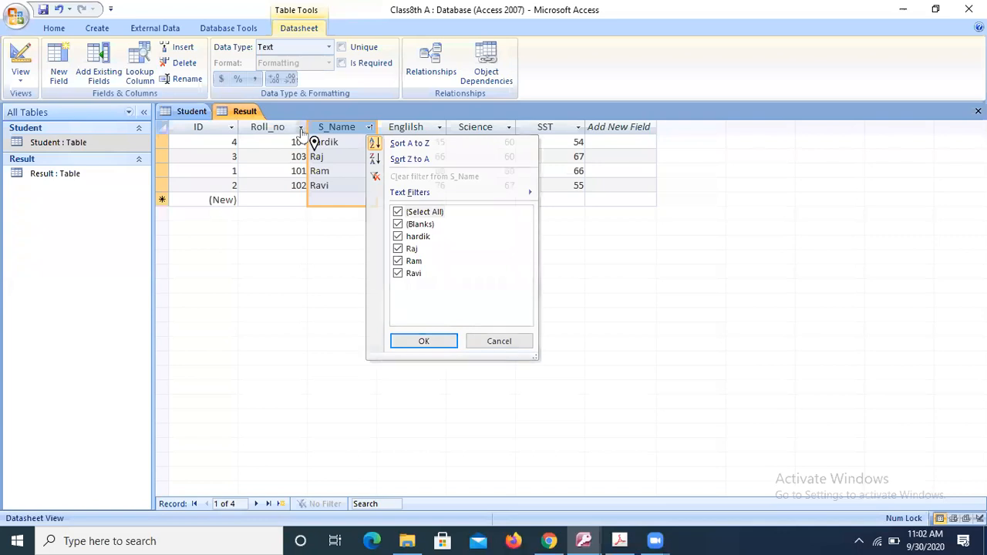
Re-sort the Result rows by Roll_no, smallest to largest (101 to 104).
click(301, 128)
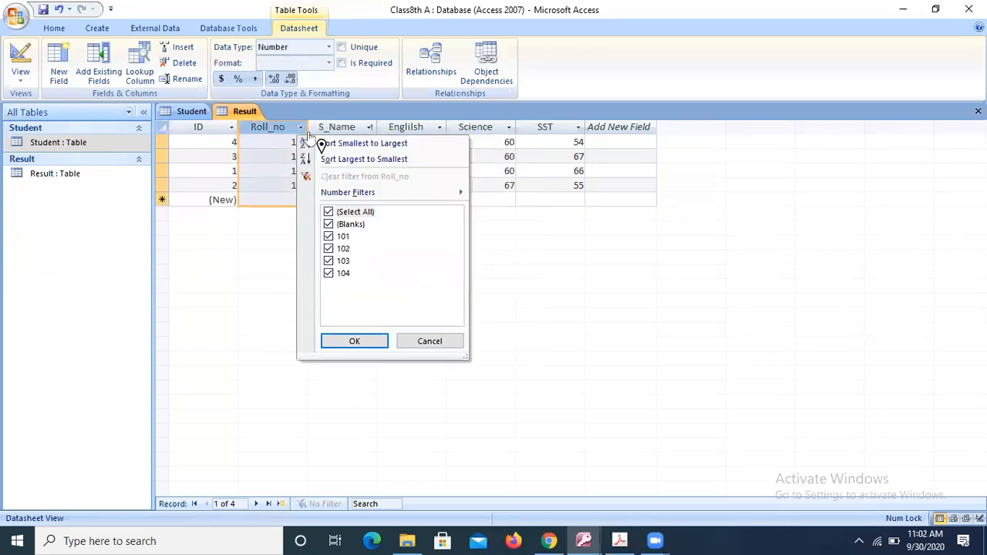
click(333, 144)
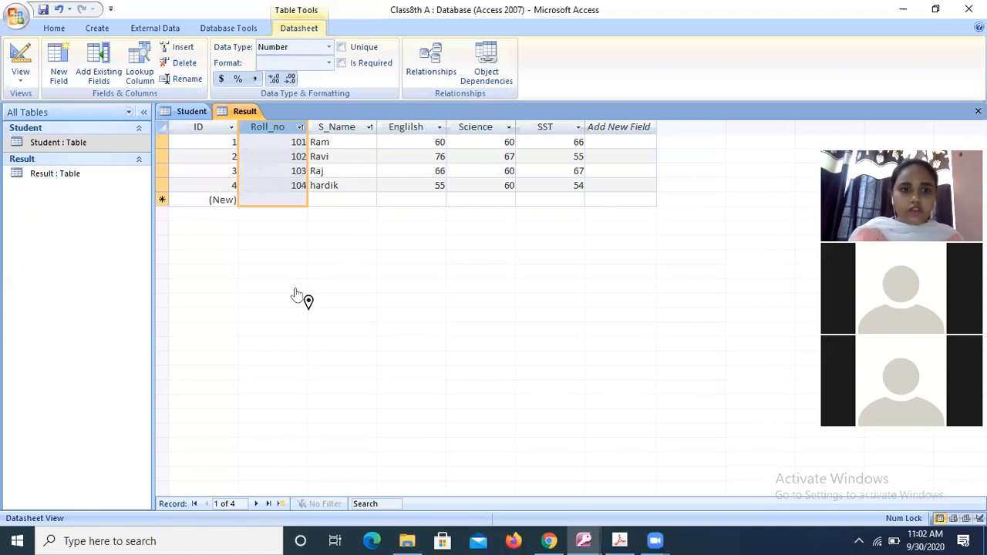
click(370, 128)
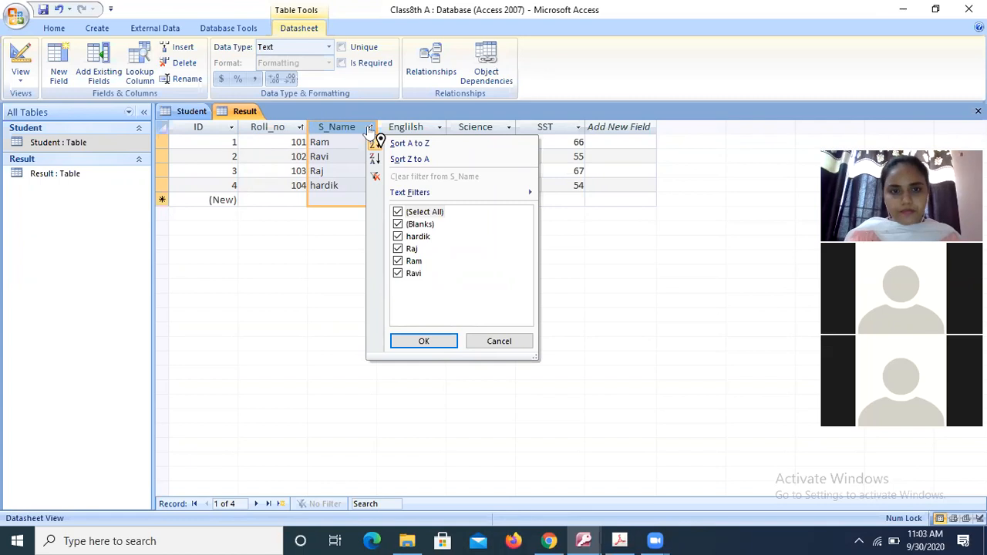
Cancel the S_Name filter options and select the Result table in the navigation pane.
click(507, 345)
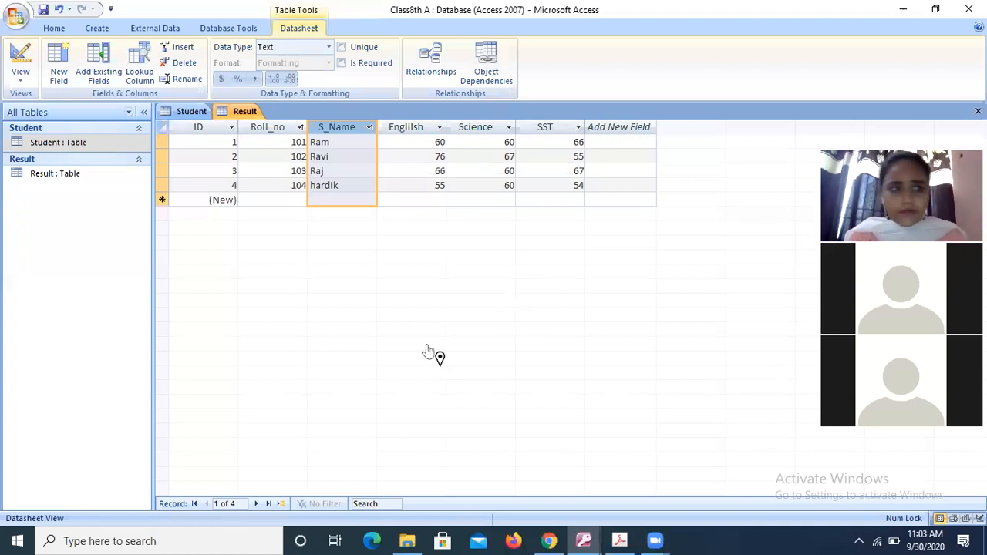
click(75, 177)
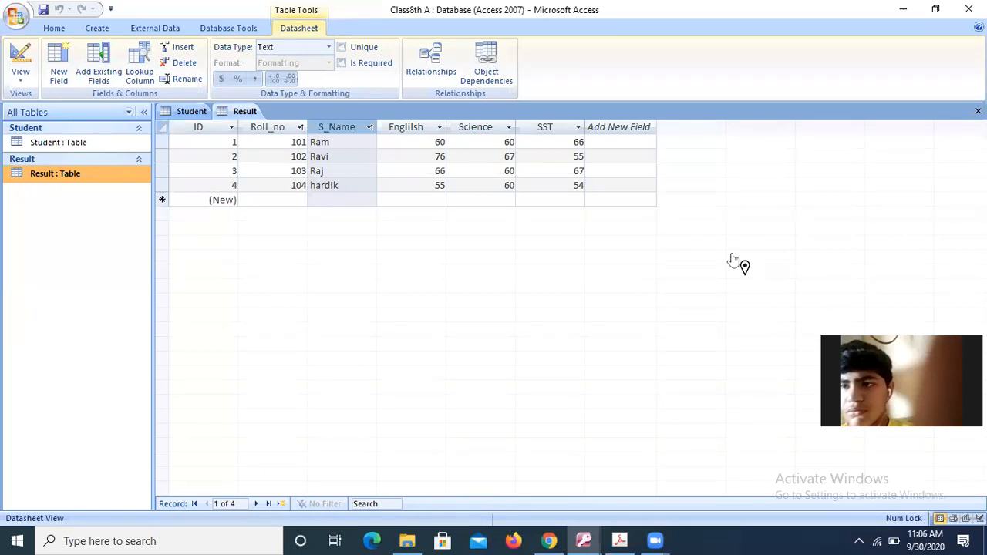
Open the Student table in Datasheet View to show Roll_No 101 to 103.
click(56, 144)
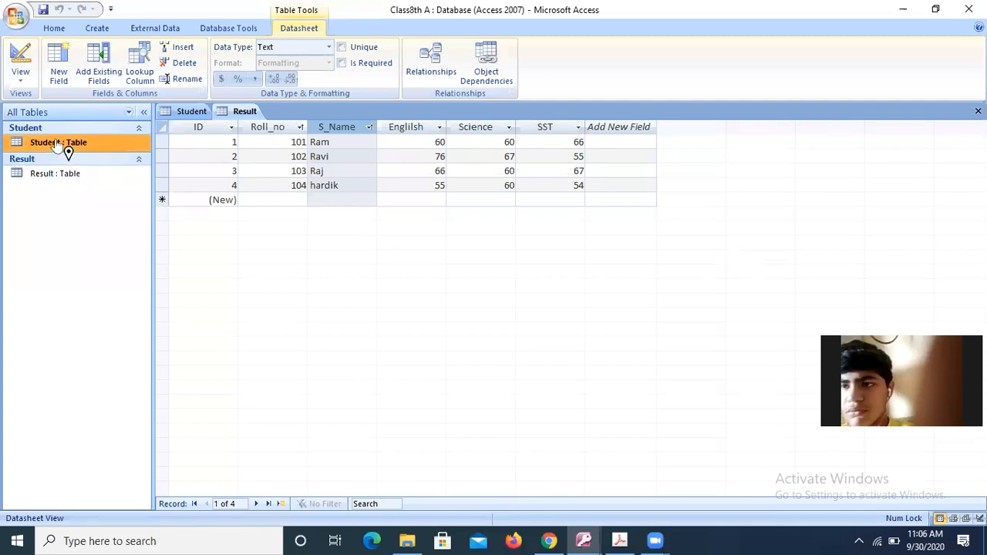
double_click(51, 145)
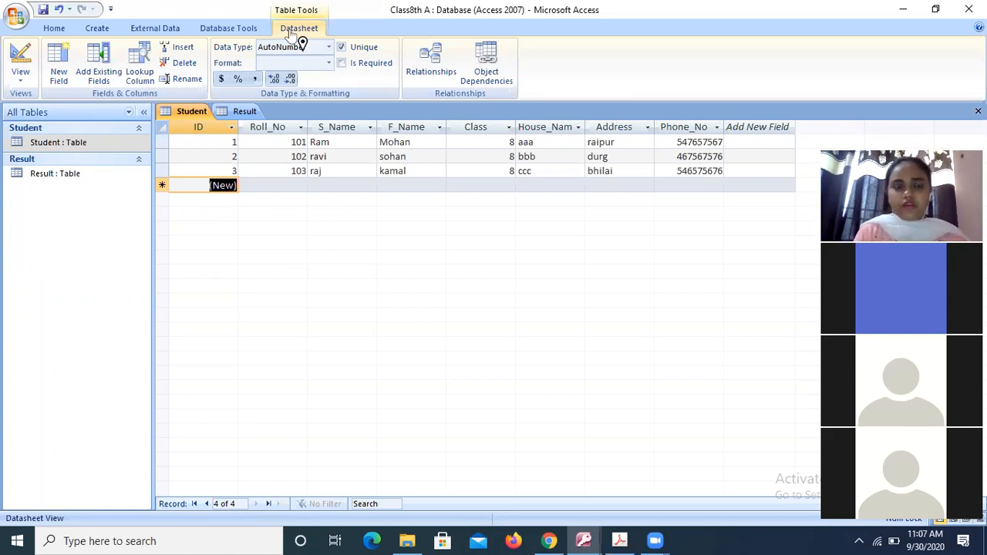
Add the Result and Student tables to a new Relationships layout and close Show Table.
click(428, 74)
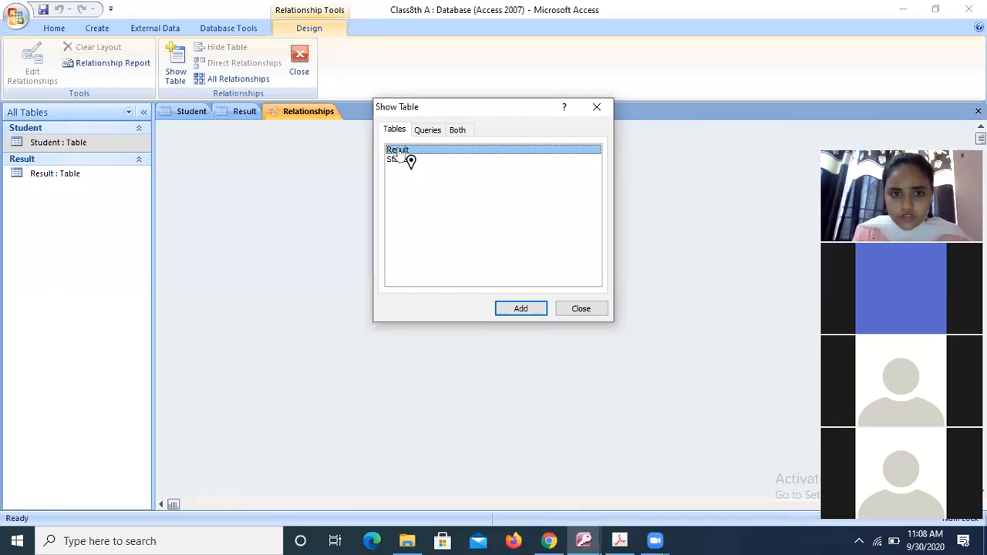
click(513, 308)
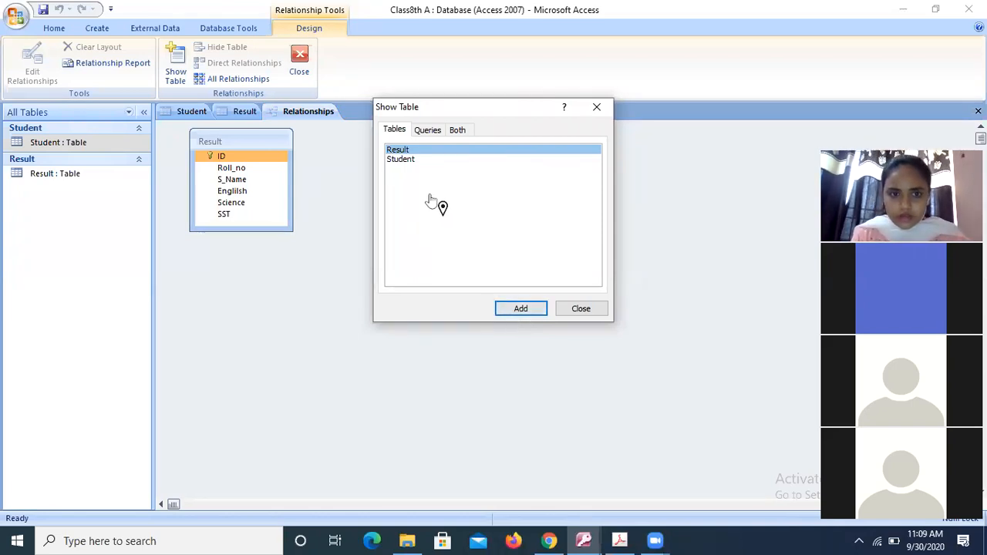
click(400, 160)
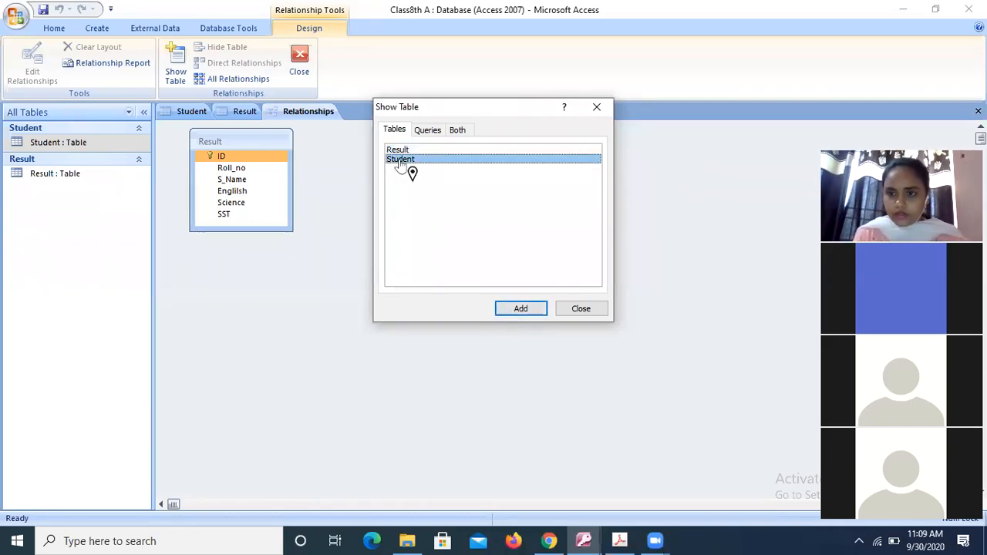
click(512, 309)
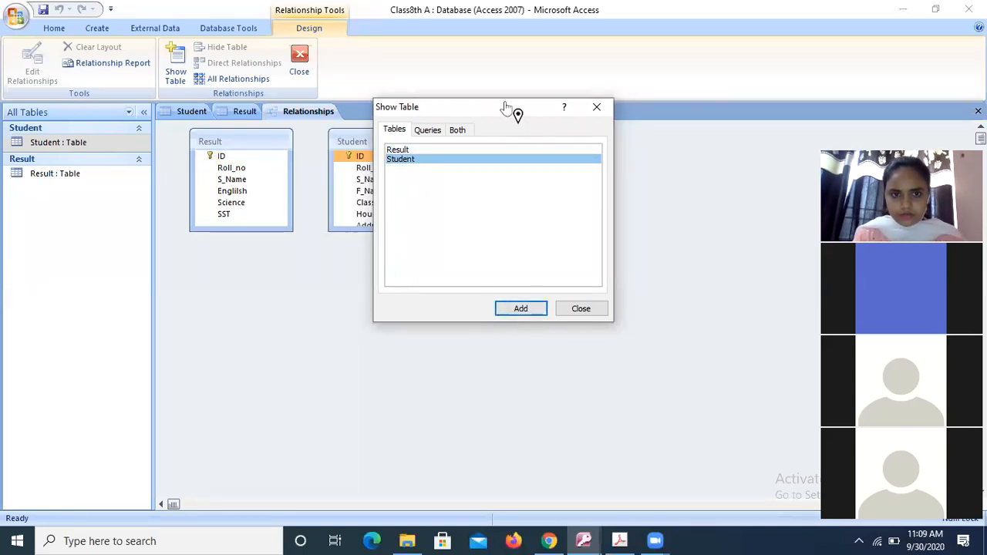
drag(505, 106, 574, 141)
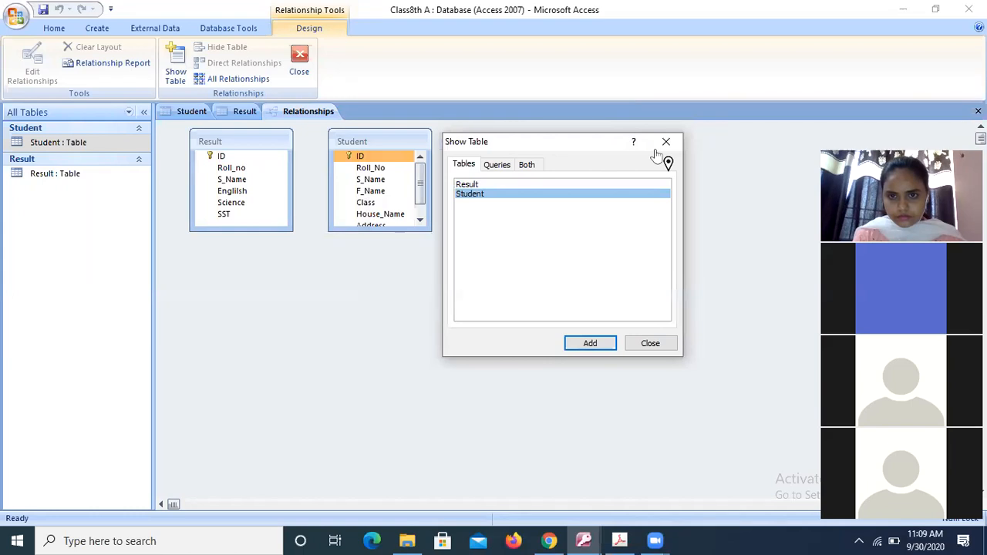
click(648, 345)
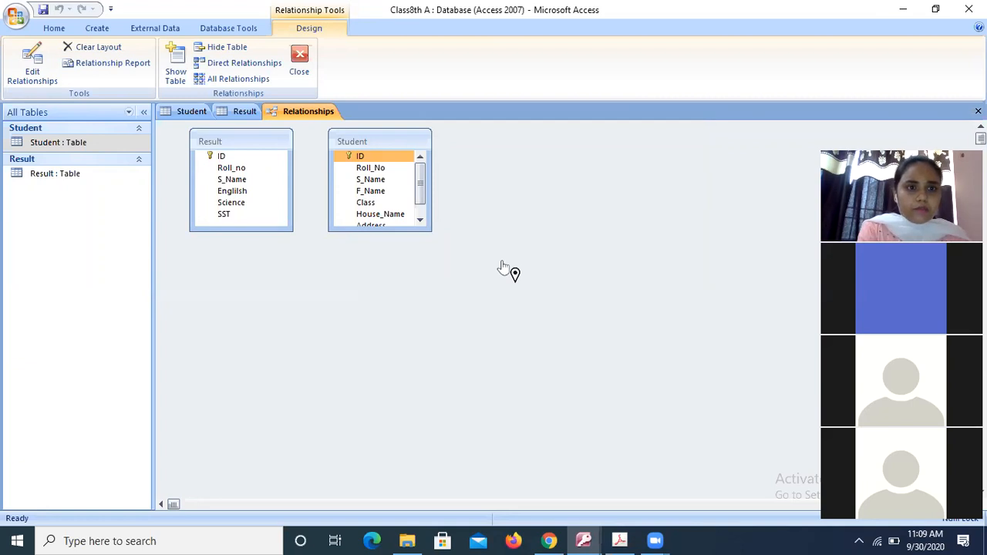
Create a relationship joining Student's ID to Result's ID, then close the Relationships window.
drag(502, 266, 224, 157)
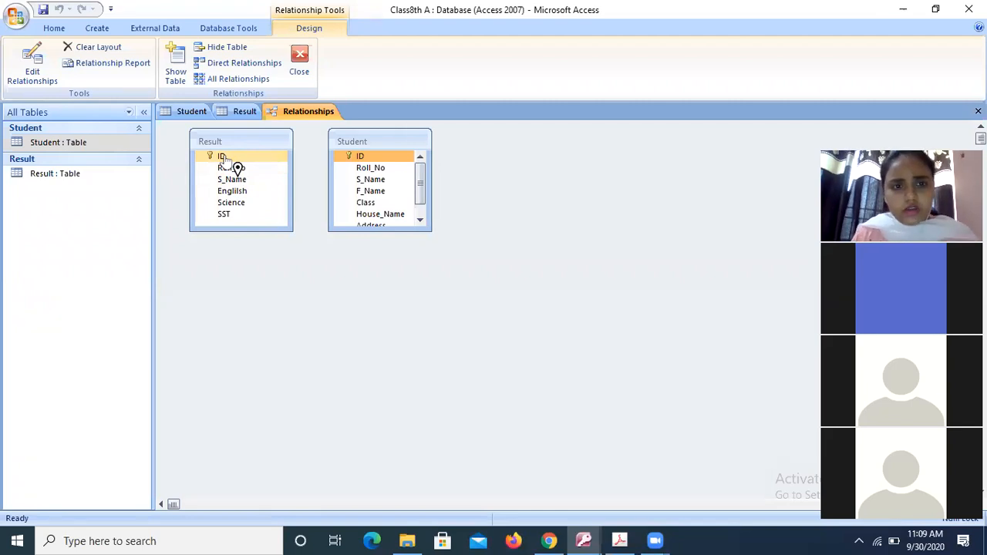
drag(223, 157, 421, 154)
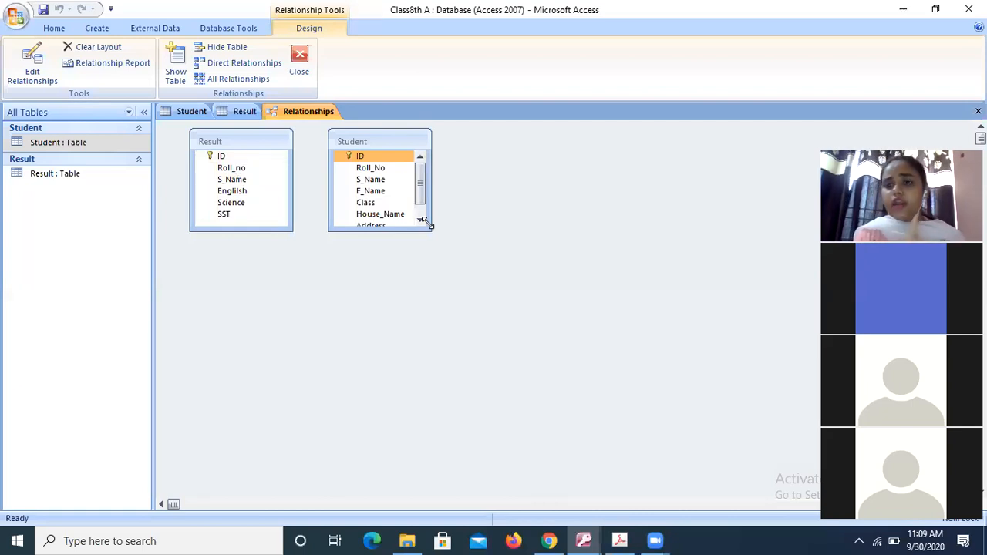
drag(426, 223, 268, 241)
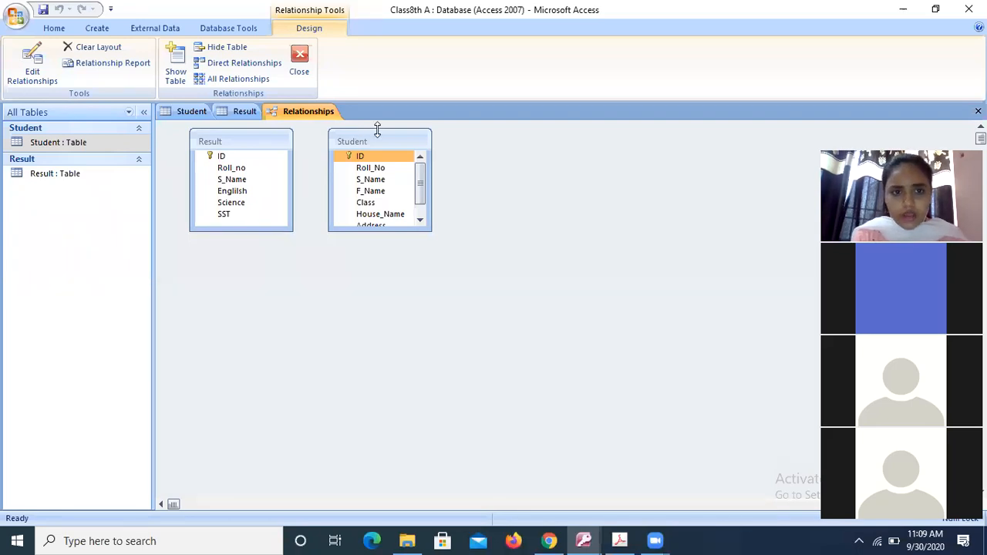
drag(360, 156, 250, 158)
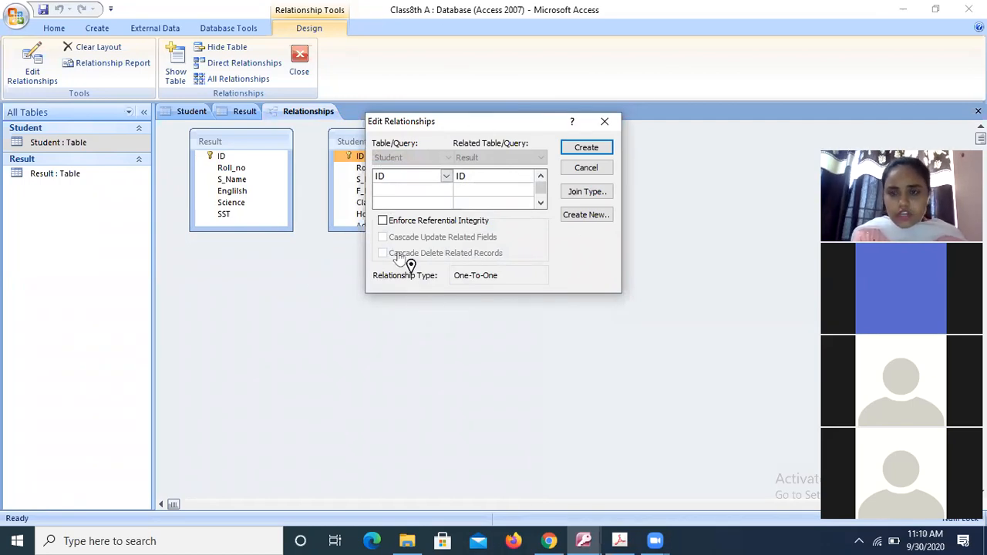
click(585, 148)
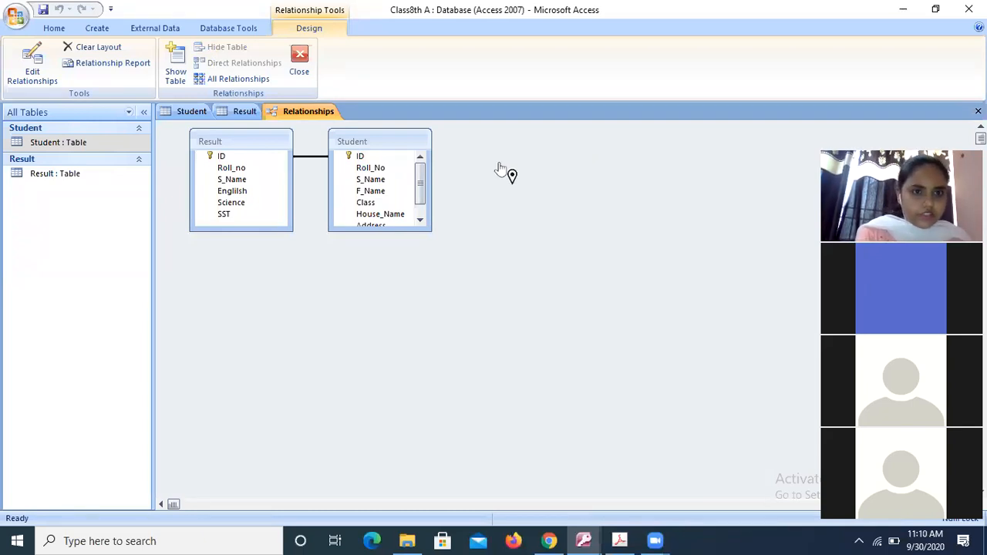
click(305, 76)
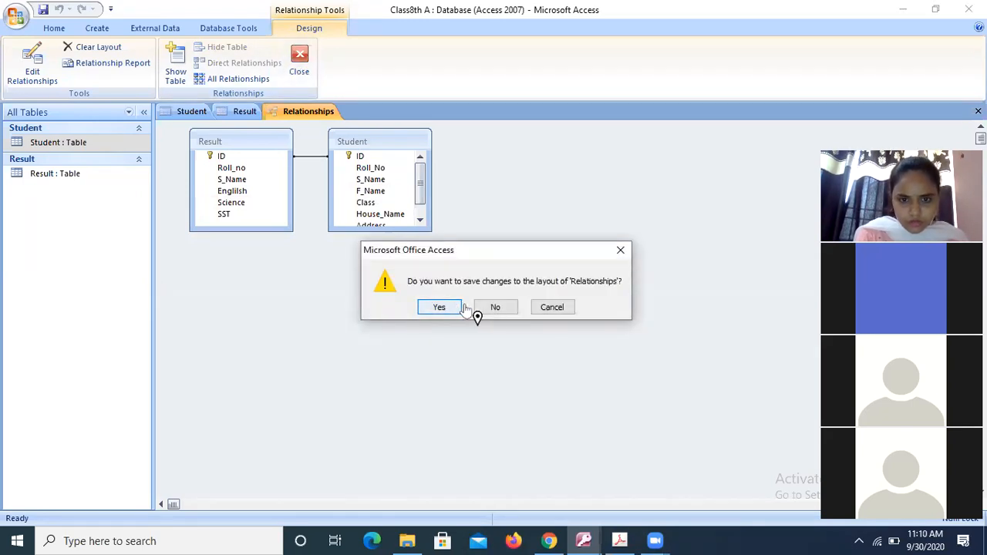
Decline saving the layout and reopen the Relationships window from the Datasheet tab.
click(495, 308)
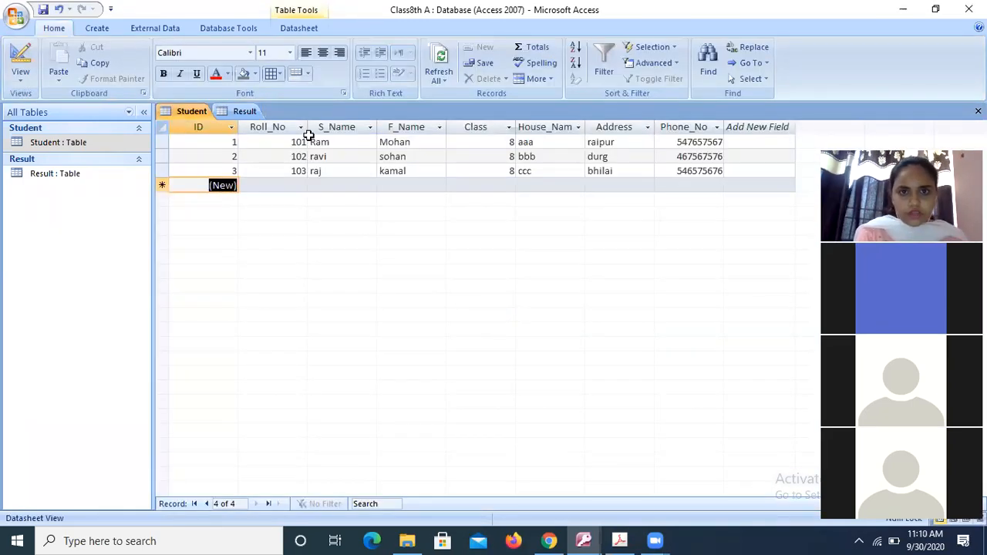
click(301, 28)
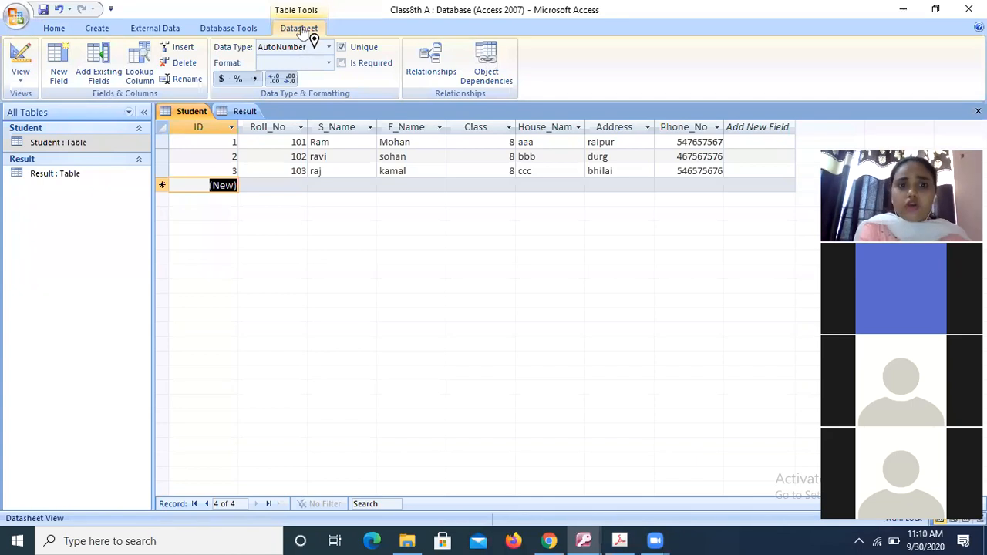
click(431, 70)
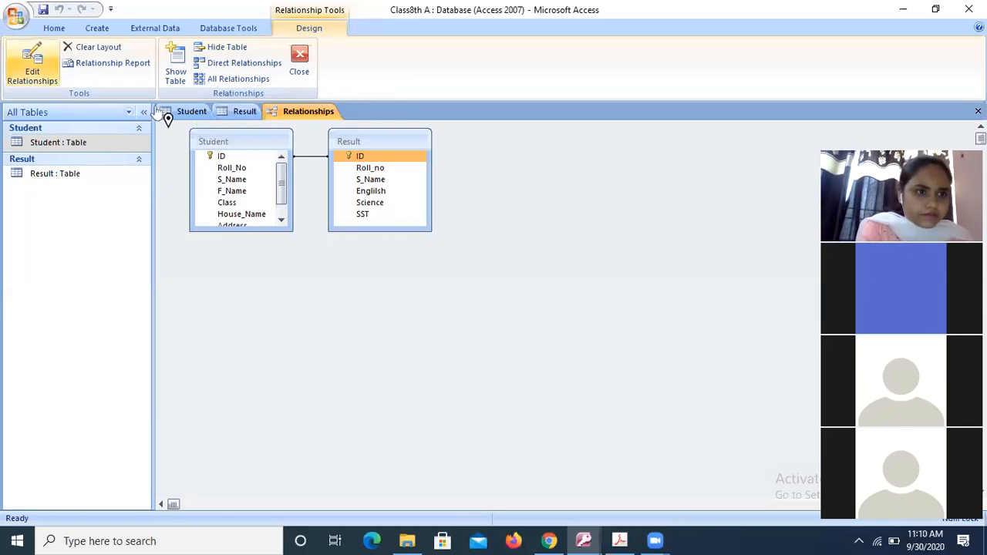
Attempt another ID link between Result and Student, then dismiss Edit Relationships without creating it.
drag(361, 157, 316, 160)
drag(237, 157, 361, 162)
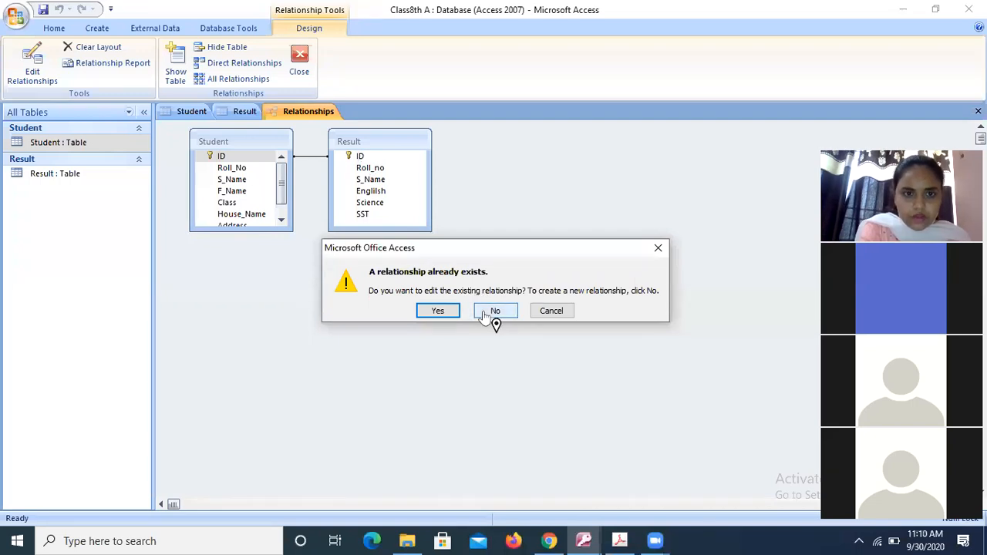
click(492, 312)
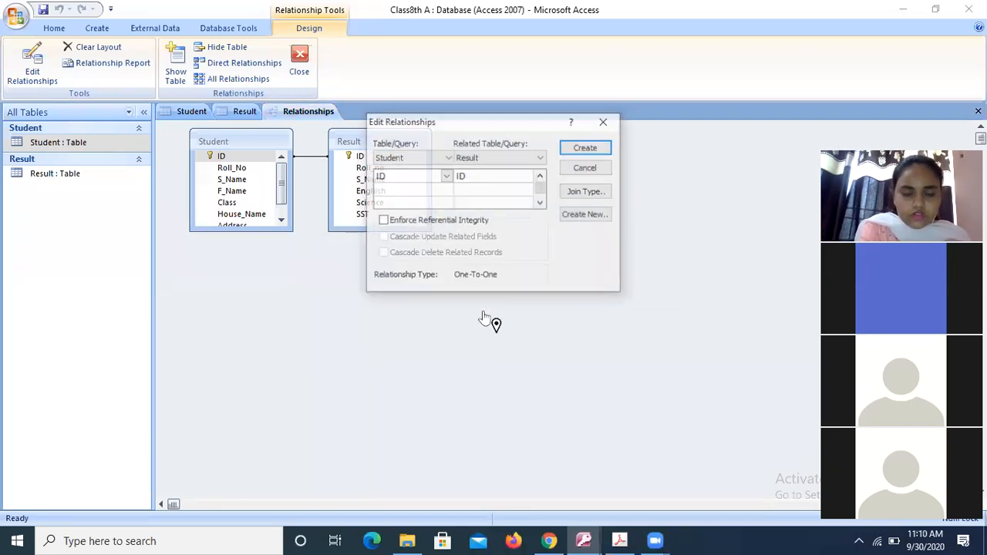
click(606, 123)
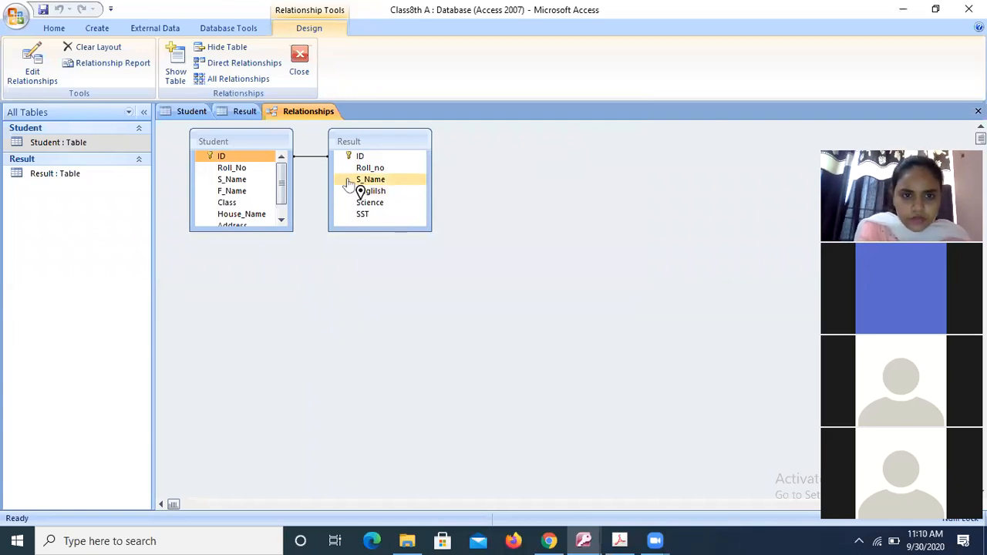
Create a new relationship from Result's Roll_no to Student's Roll_No, adding Result_1.
drag(354, 169, 246, 172)
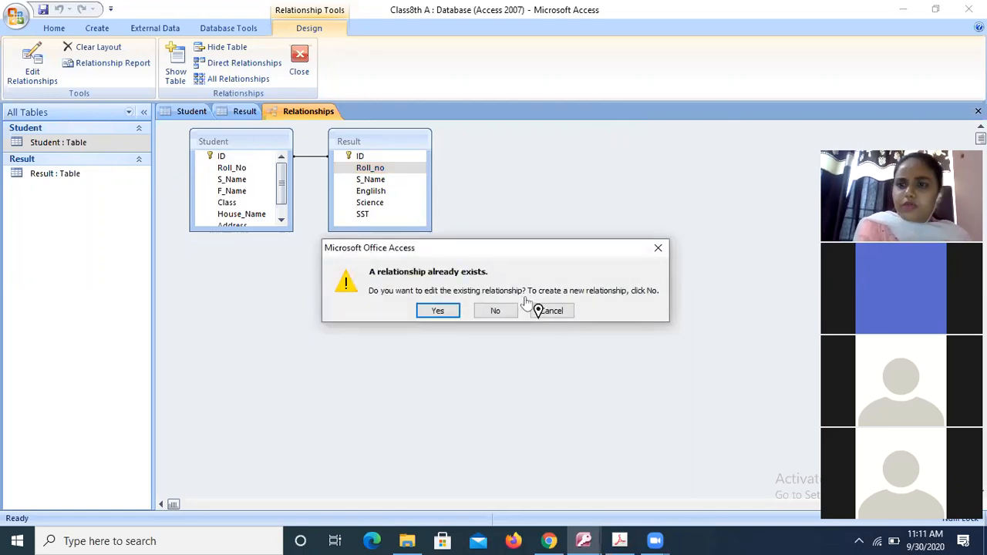
click(498, 311)
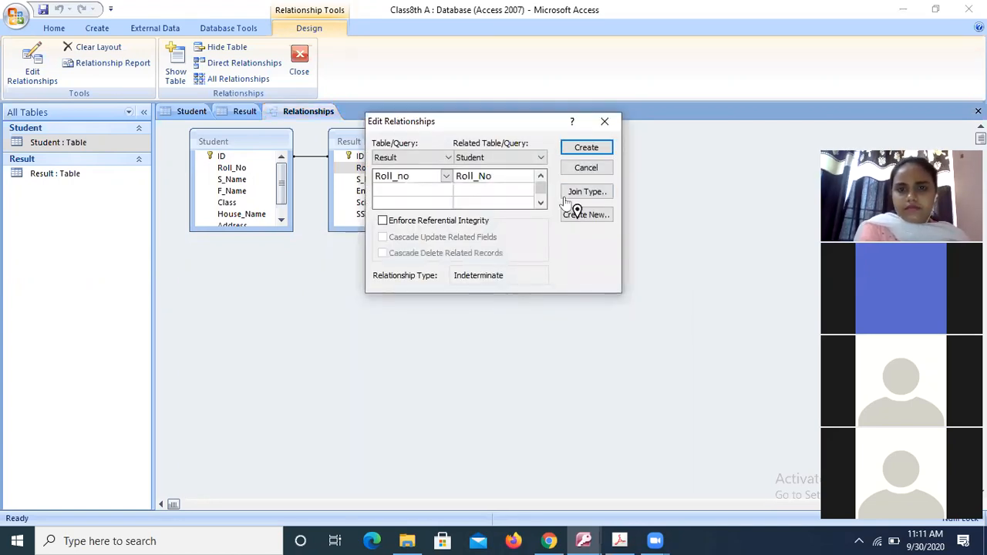
click(585, 148)
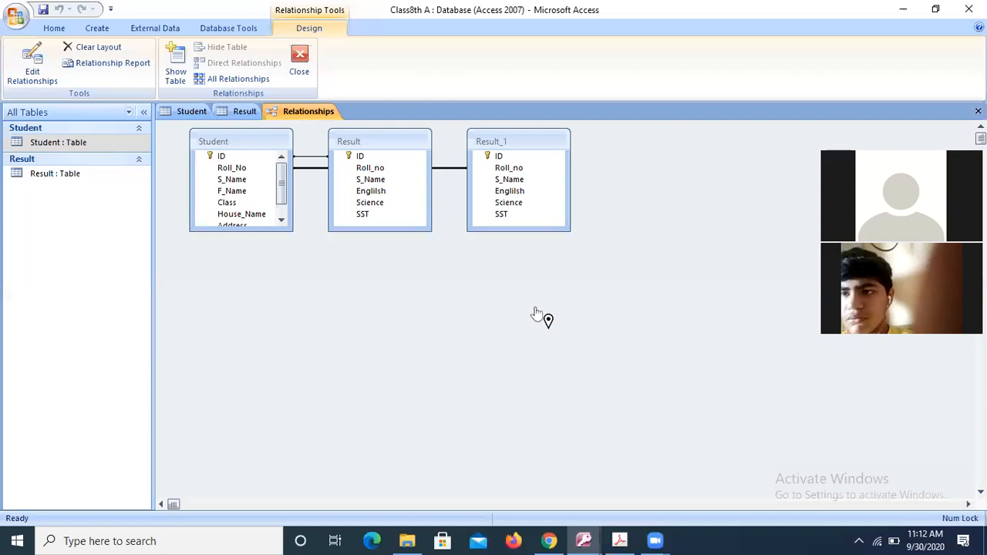
click(723, 80)
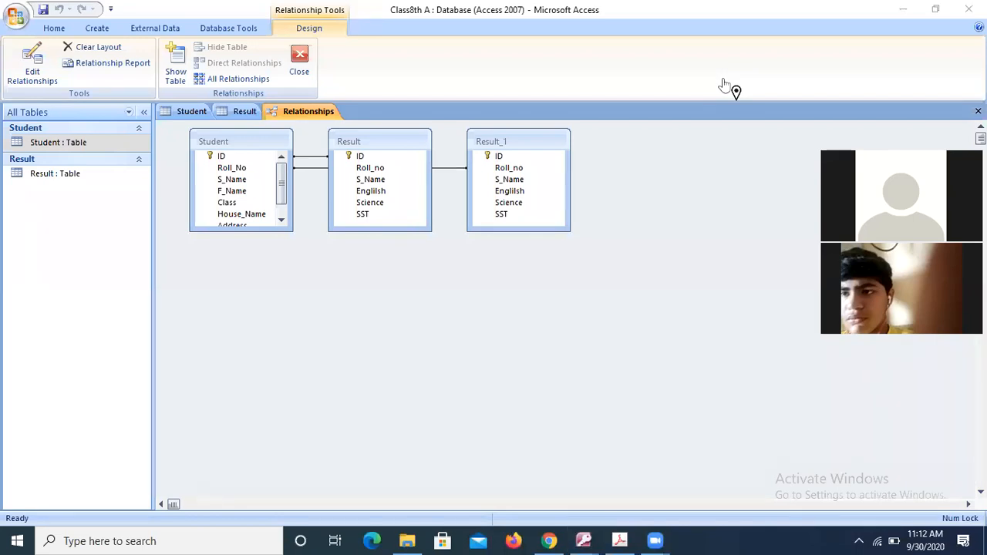